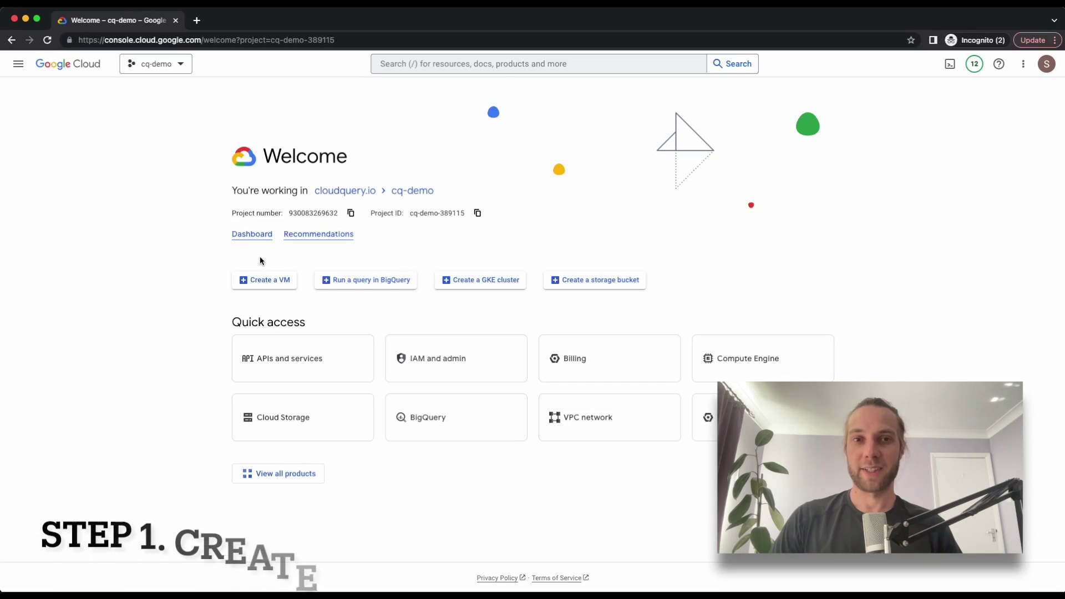
Step: Start a VM named cloudquery-demo with access scopes set to full access to all Cloud APIs
{"action": "left_click", "coordinate": [265, 279]}
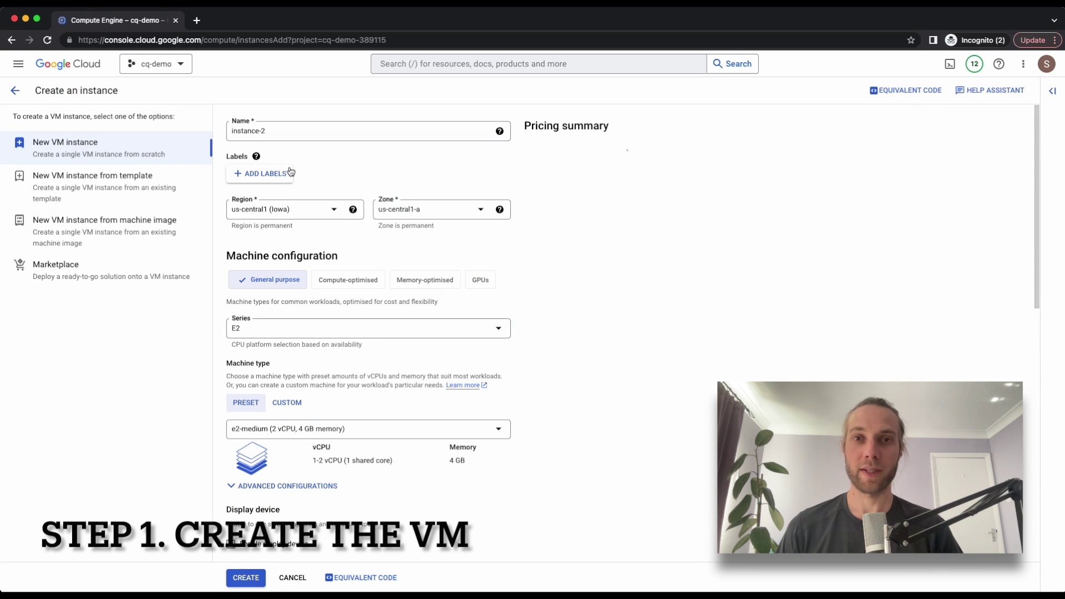
{"action": "left_click", "coordinate": [275, 131]}
{"action": "key", "text": "super+a"}
{"action": "type", "text": "cloudqu"}
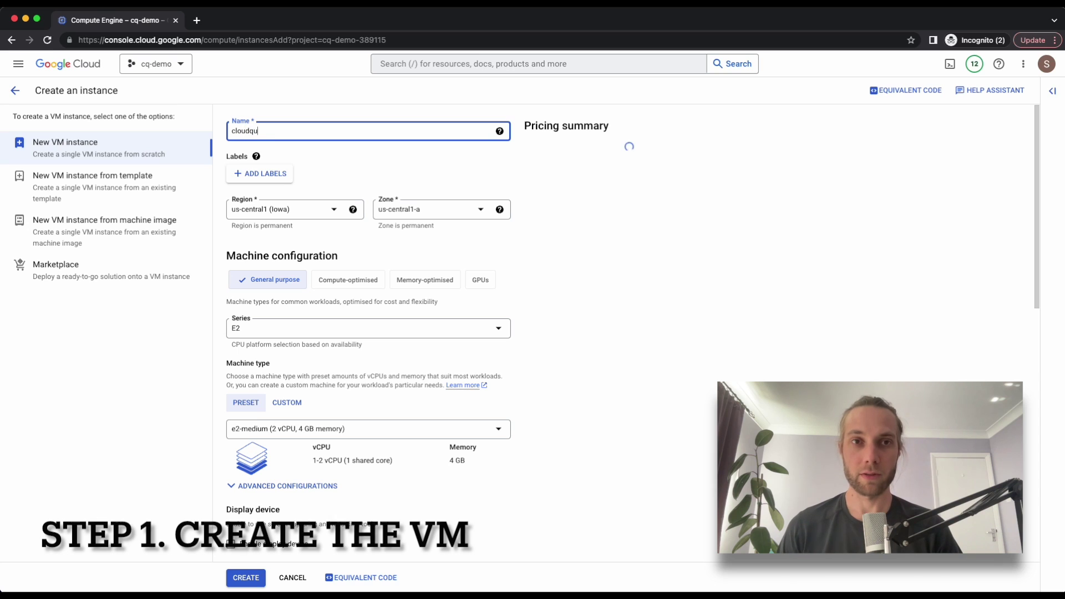
{"action": "type", "text": "ery-demo"}
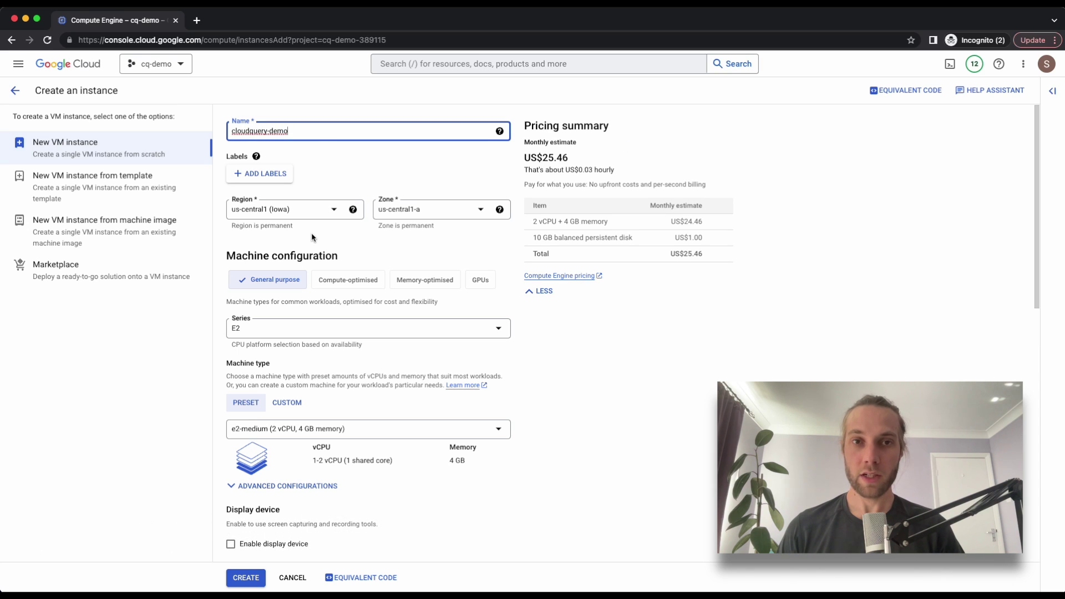
{"action": "scroll", "coordinate": [382, 381], "scroll_direction": "down", "scroll_amount": 2}
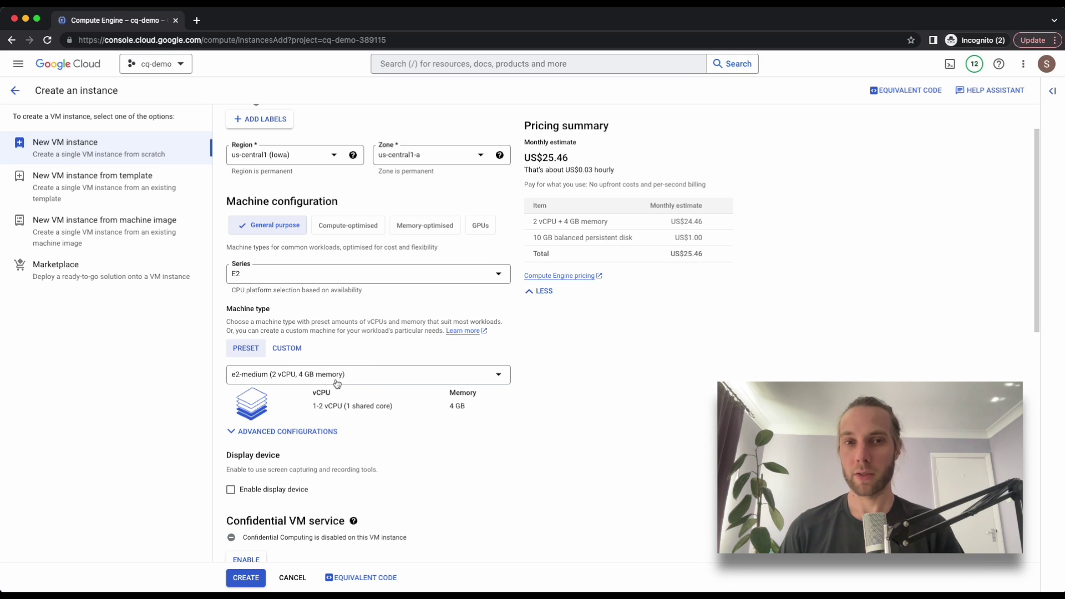
{"action": "scroll", "coordinate": [333, 433], "scroll_direction": "down", "scroll_amount": 2}
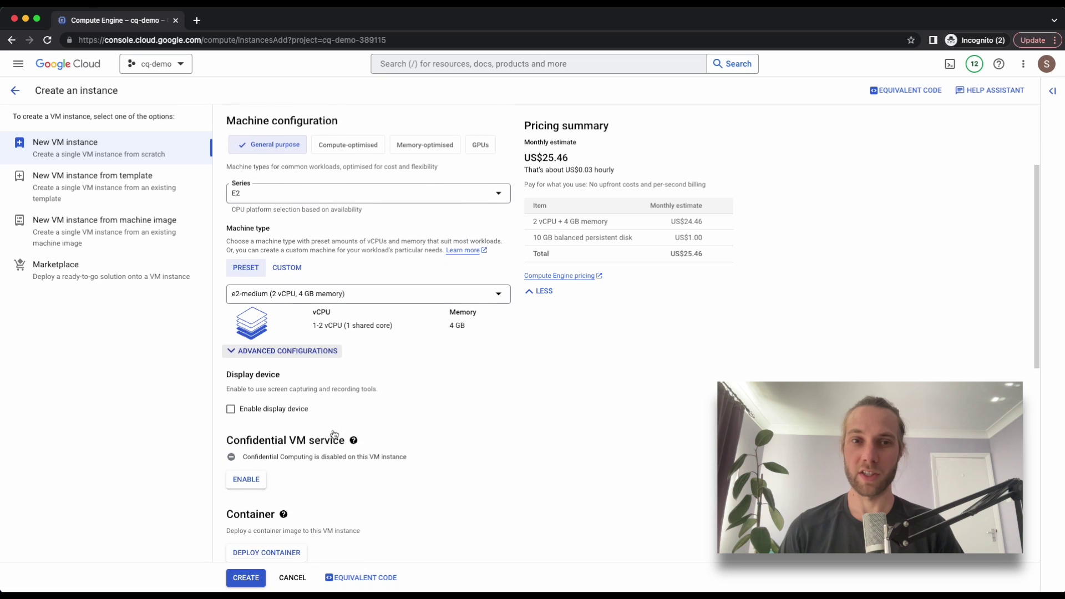
{"action": "scroll", "coordinate": [332, 433], "scroll_direction": "down", "scroll_amount": 2}
{"action": "scroll", "coordinate": [333, 433], "scroll_direction": "down", "scroll_amount": 2}
{"action": "scroll", "coordinate": [332, 433], "scroll_direction": "down", "scroll_amount": 2}
{"action": "scroll", "coordinate": [333, 433], "scroll_direction": "down", "scroll_amount": 2}
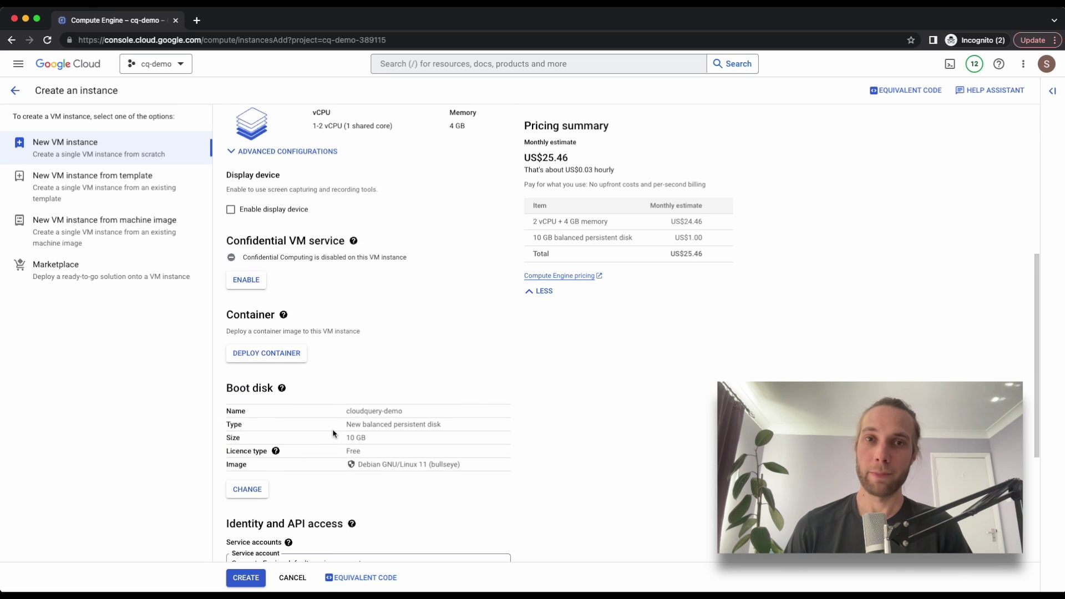
{"action": "scroll", "coordinate": [334, 433], "scroll_direction": "down", "scroll_amount": 1}
{"action": "scroll", "coordinate": [333, 433], "scroll_direction": "down", "scroll_amount": 1}
{"action": "scroll", "coordinate": [333, 433], "scroll_direction": "down", "scroll_amount": 2}
{"action": "scroll", "coordinate": [333, 433], "scroll_direction": "down", "scroll_amount": 2}
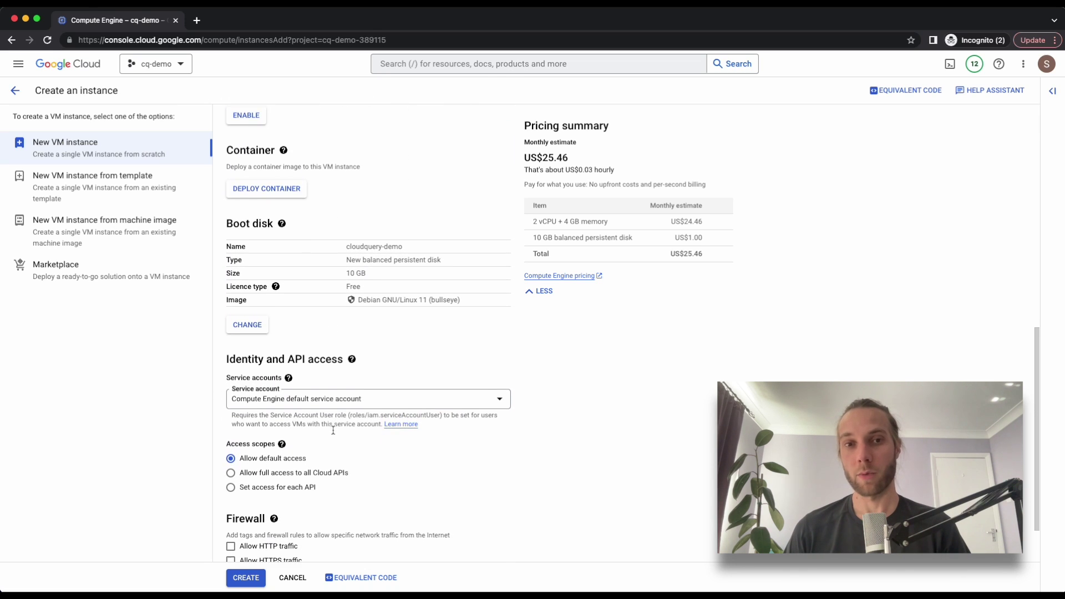
{"action": "scroll", "coordinate": [333, 434], "scroll_direction": "down", "scroll_amount": 1}
{"action": "scroll", "coordinate": [333, 434], "scroll_direction": "down", "scroll_amount": 1}
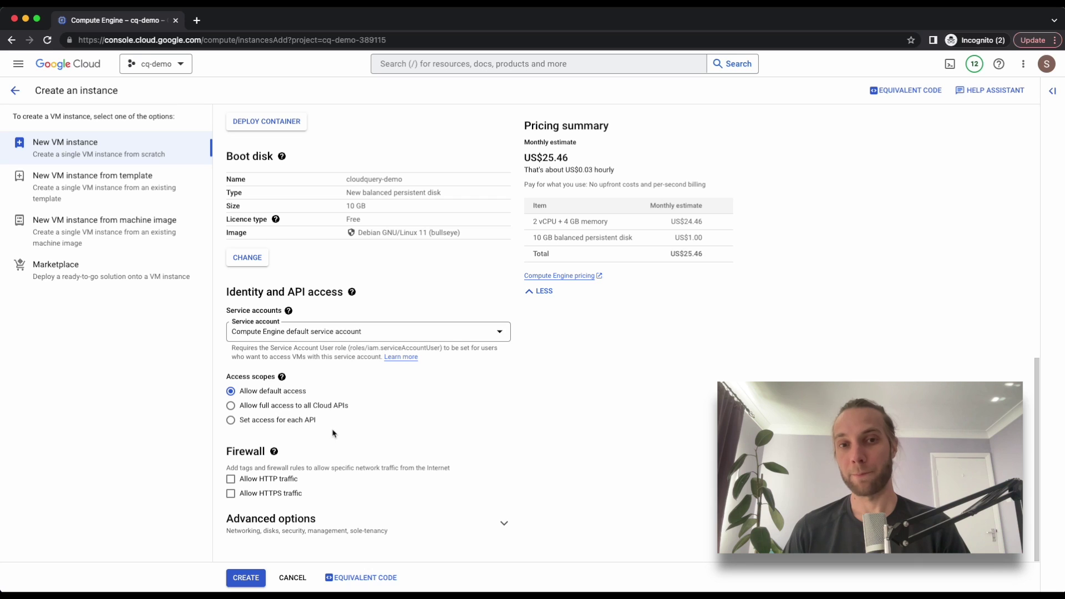
{"action": "left_click", "coordinate": [298, 406]}
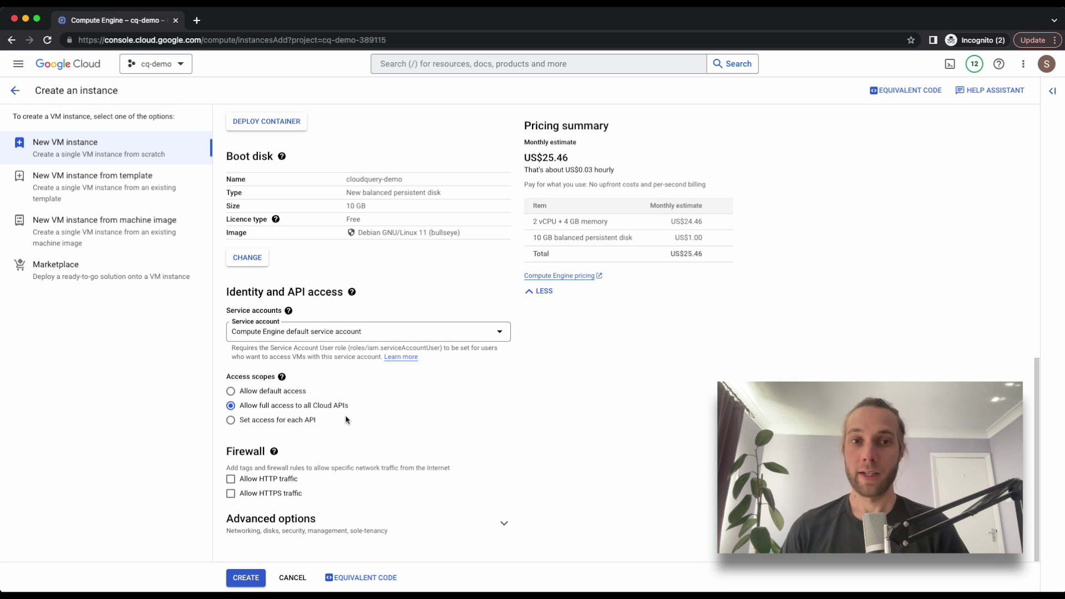
{"action": "left_click", "coordinate": [483, 520]}
{"action": "scroll", "coordinate": [441, 502], "scroll_direction": "down", "scroll_amount": 4}
{"action": "scroll", "coordinate": [440, 503], "scroll_direction": "down", "scroll_amount": 1}
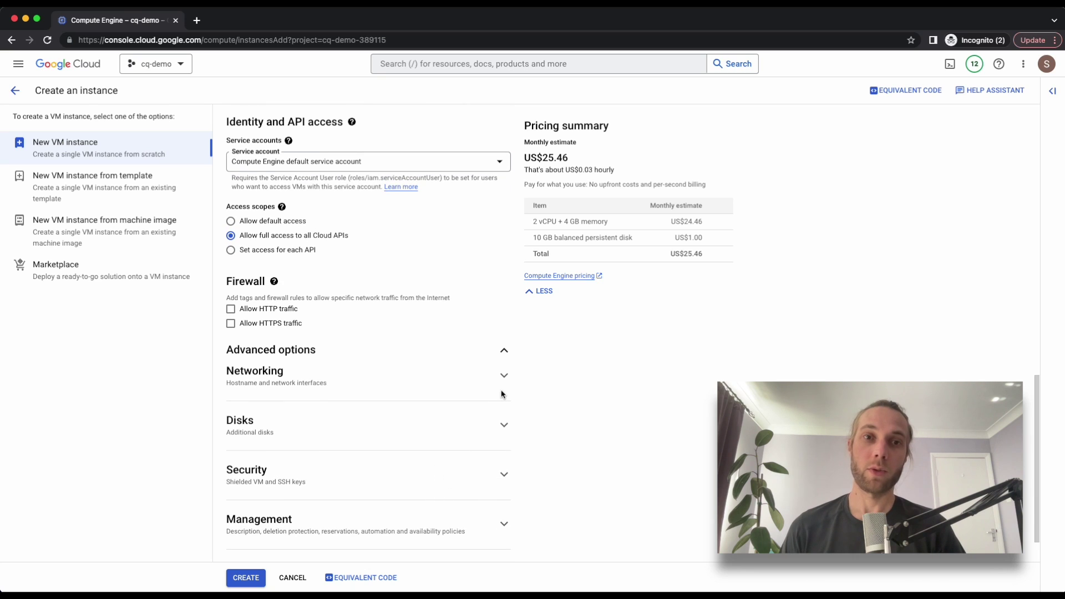
Step: Switch the default network interface to the Standard tier and create the cloudquery-demo VM
{"action": "left_click", "coordinate": [503, 375]}
{"action": "scroll", "coordinate": [497, 381], "scroll_direction": "down", "scroll_amount": 2}
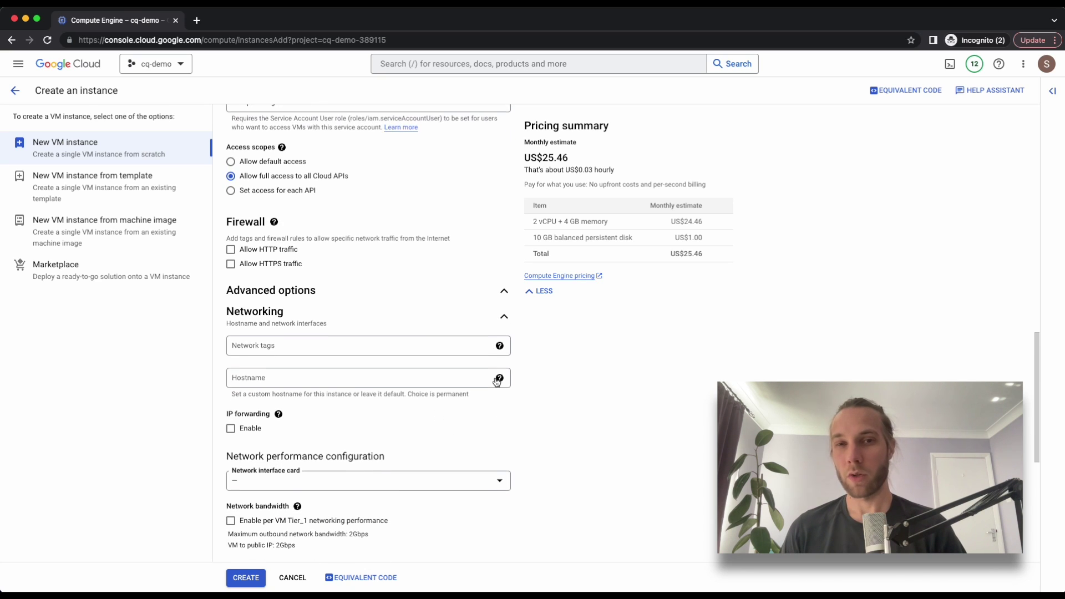
{"action": "scroll", "coordinate": [497, 382], "scroll_direction": "down", "scroll_amount": 2}
{"action": "scroll", "coordinate": [497, 381], "scroll_direction": "down", "scroll_amount": 1}
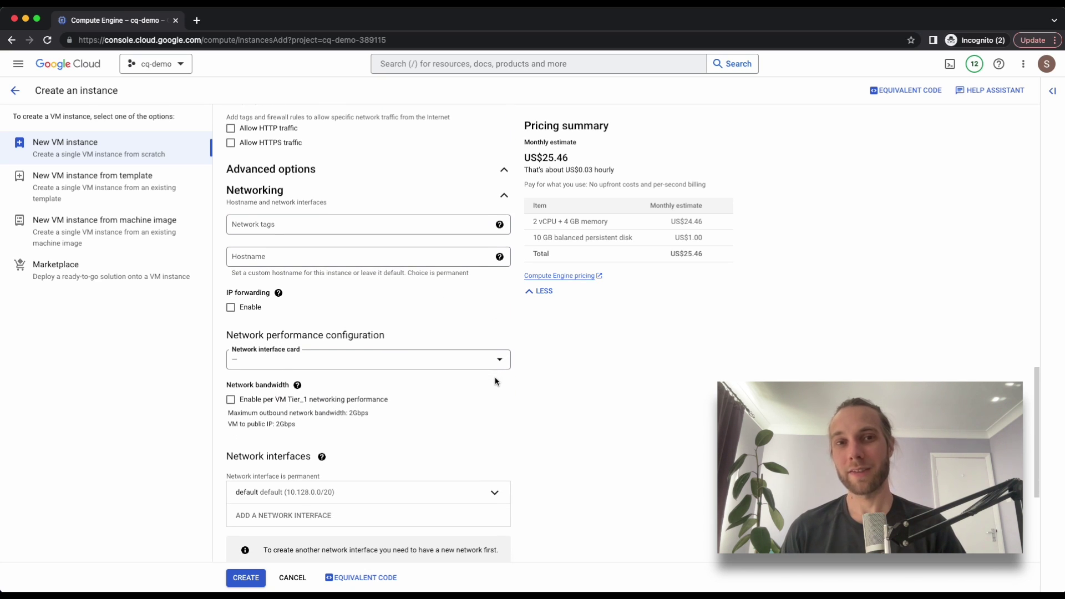
{"action": "scroll", "coordinate": [496, 382], "scroll_direction": "down", "scroll_amount": 1}
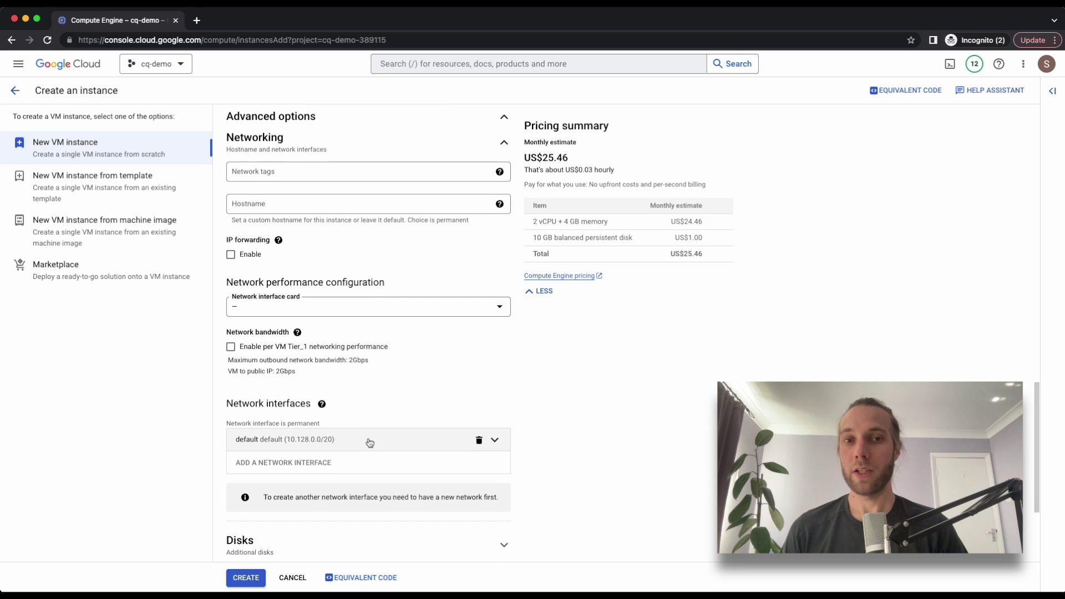
{"action": "left_click", "coordinate": [343, 439]}
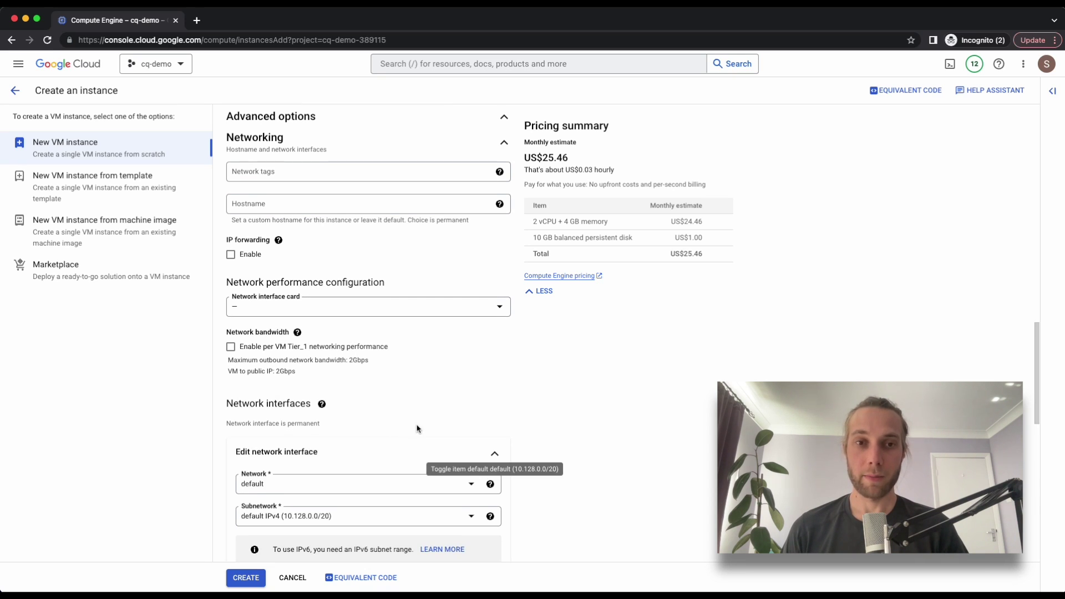
{"action": "scroll", "coordinate": [418, 429], "scroll_direction": "down", "scroll_amount": 5}
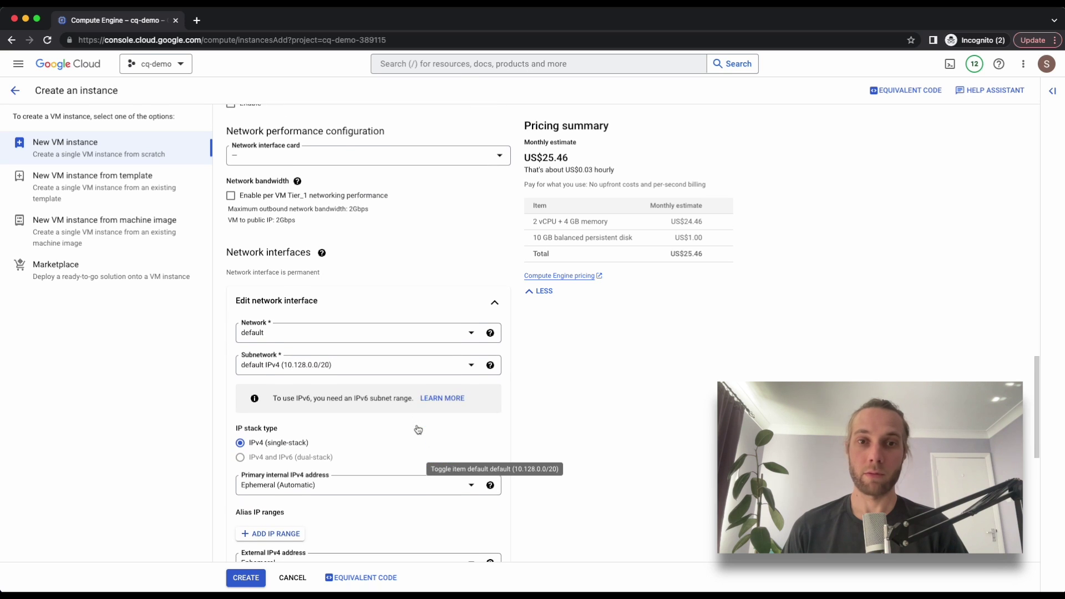
{"action": "scroll", "coordinate": [419, 428], "scroll_direction": "down", "scroll_amount": 2}
{"action": "scroll", "coordinate": [418, 429], "scroll_direction": "down", "scroll_amount": 2}
{"action": "scroll", "coordinate": [417, 429], "scroll_direction": "down", "scroll_amount": 1}
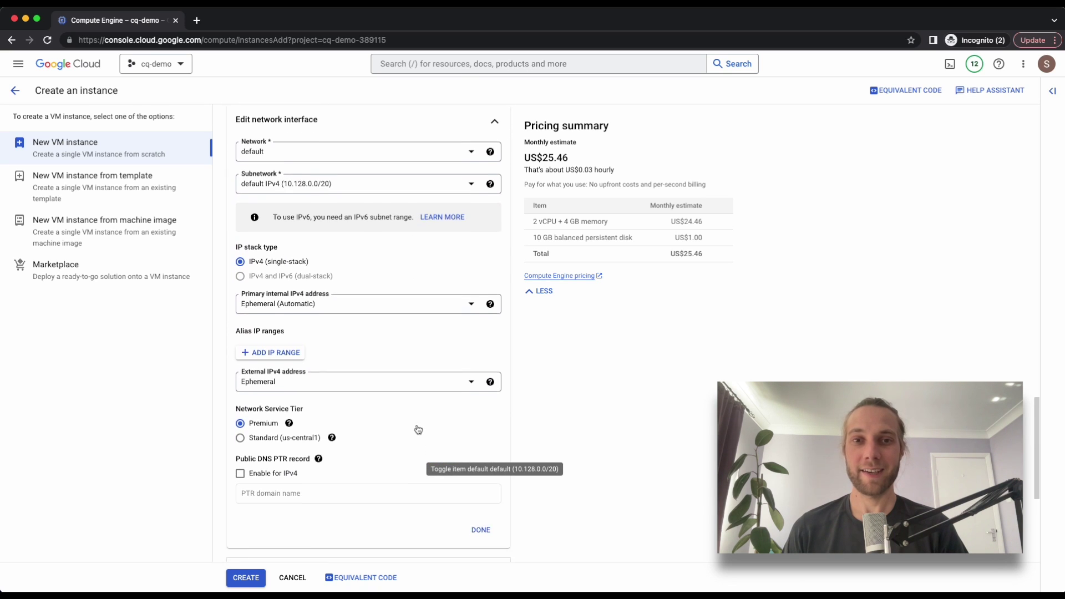
{"action": "scroll", "coordinate": [418, 428], "scroll_direction": "down", "scroll_amount": 2}
{"action": "scroll", "coordinate": [418, 429], "scroll_direction": "down", "scroll_amount": 1}
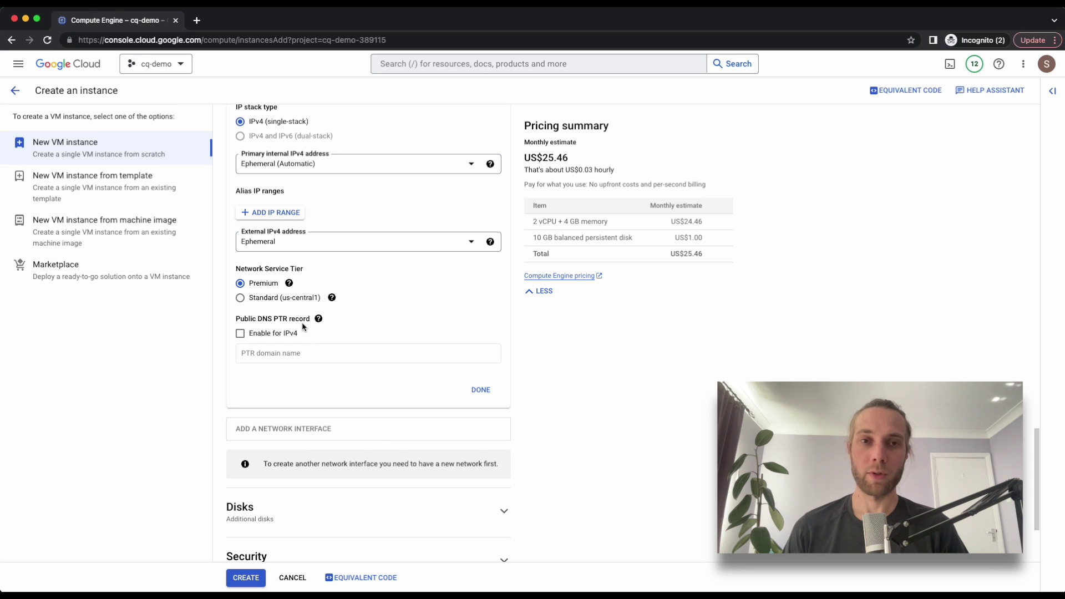
{"action": "left_click", "coordinate": [283, 298]}
{"action": "left_click", "coordinate": [333, 298]}
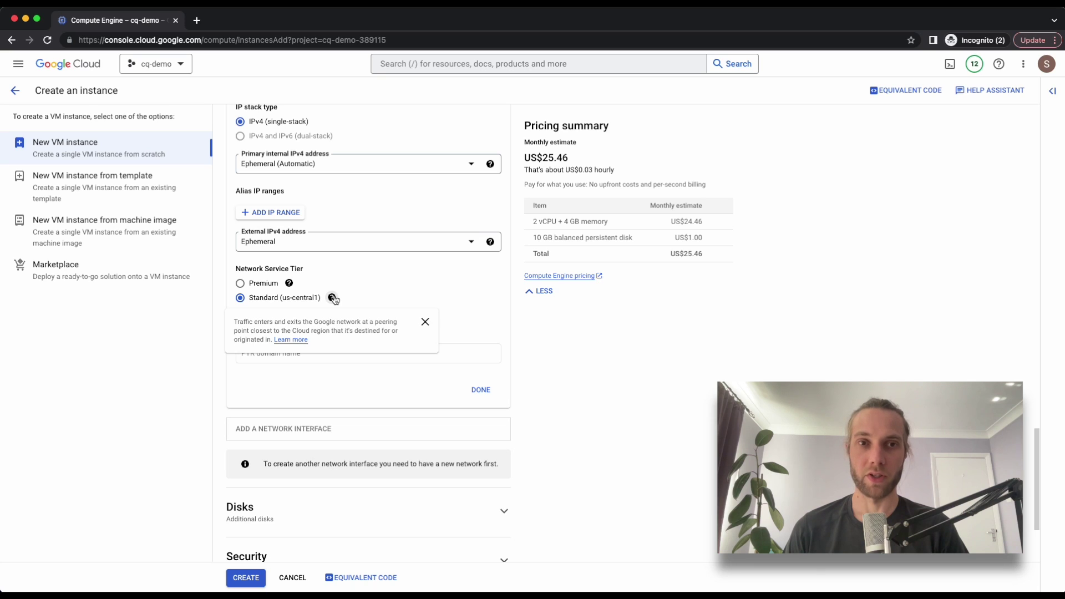
{"action": "scroll", "coordinate": [370, 293], "scroll_direction": "down", "scroll_amount": 2}
{"action": "scroll", "coordinate": [371, 292], "scroll_direction": "down", "scroll_amount": 3}
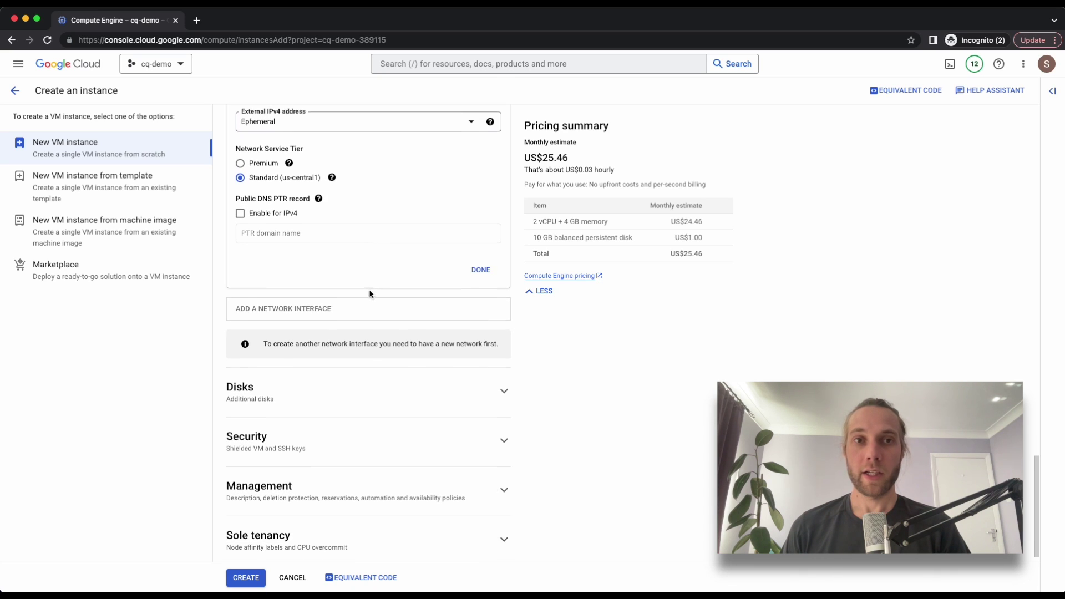
{"action": "left_click", "coordinate": [350, 373]}
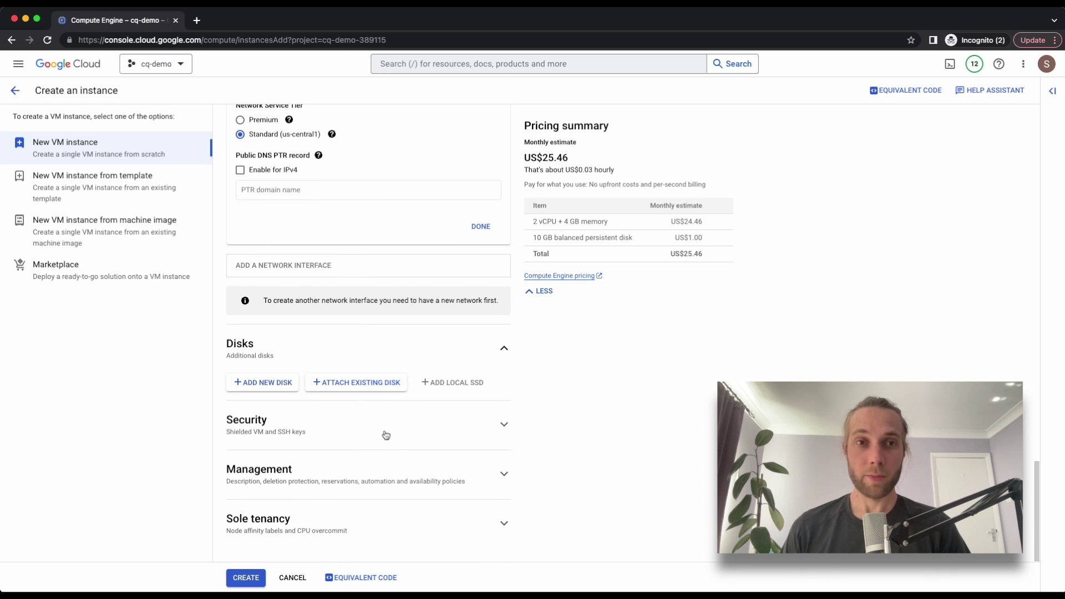
{"action": "left_click", "coordinate": [246, 577]}
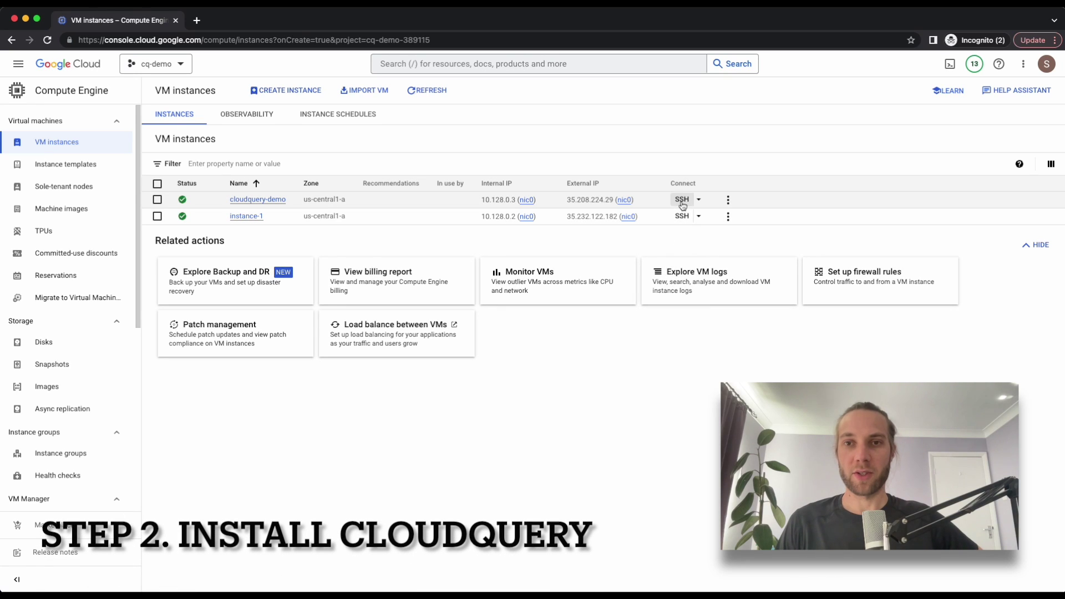
Step: Open an SSH-in-browser session on the cloudquery-demo row and centre the terminal window
{"action": "left_click", "coordinate": [681, 200]}
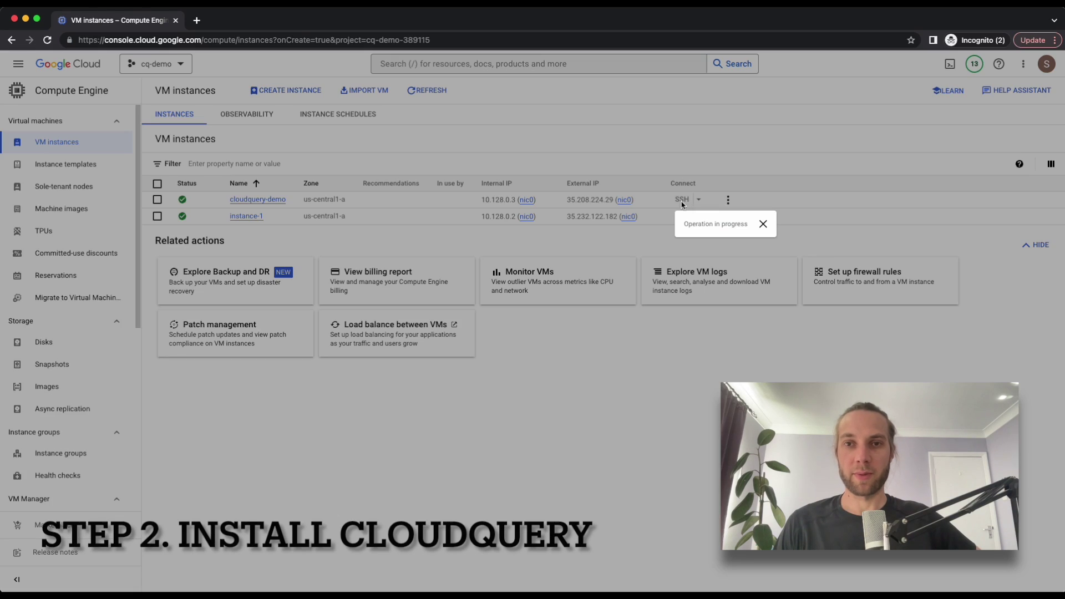
{"action": "left_click_drag", "start_coordinate": [447, 210], "coordinate": [631, 120]}
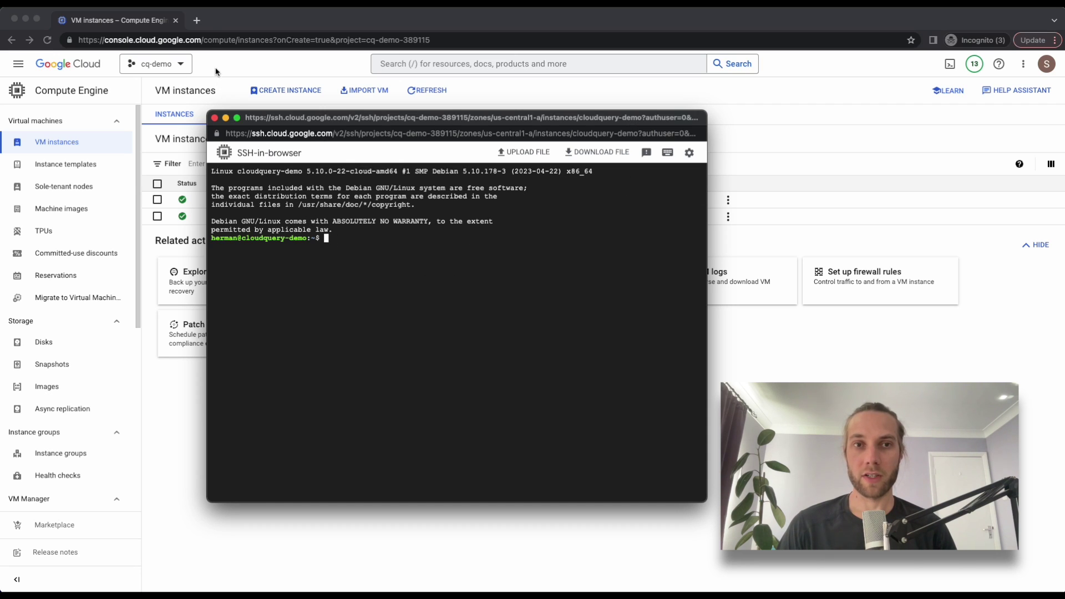
{"action": "left_click", "coordinate": [201, 23]}
{"action": "type", "text": "clou"}
Step: Copy the curl download command from cloudquery.io's Linux Quickstart and return to the SSH window
{"action": "key", "text": "Return"}
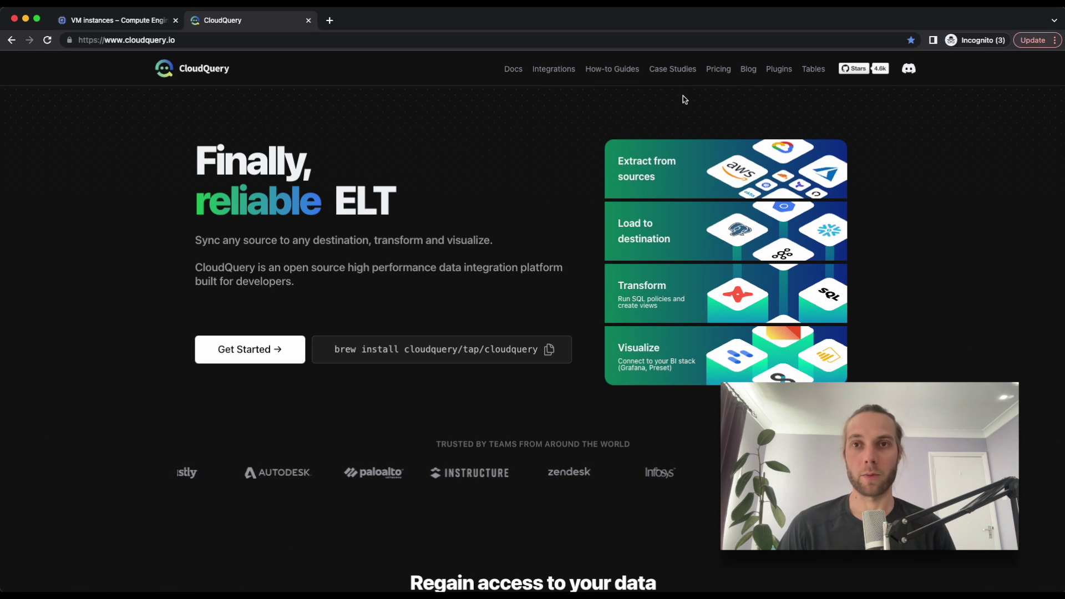
{"action": "left_click", "coordinate": [513, 69]}
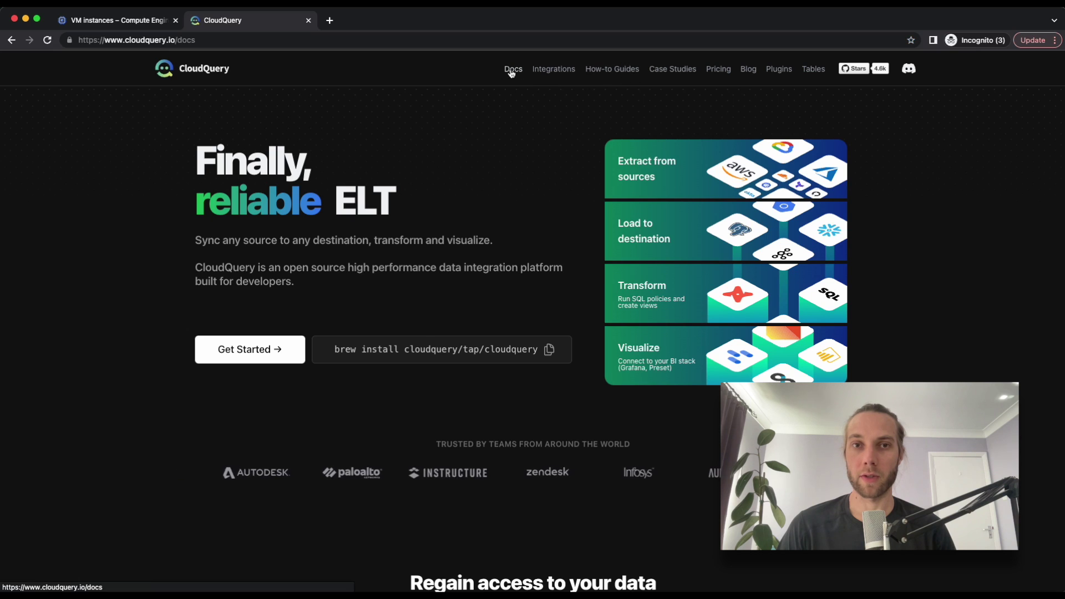
{"action": "left_click", "coordinate": [165, 125]}
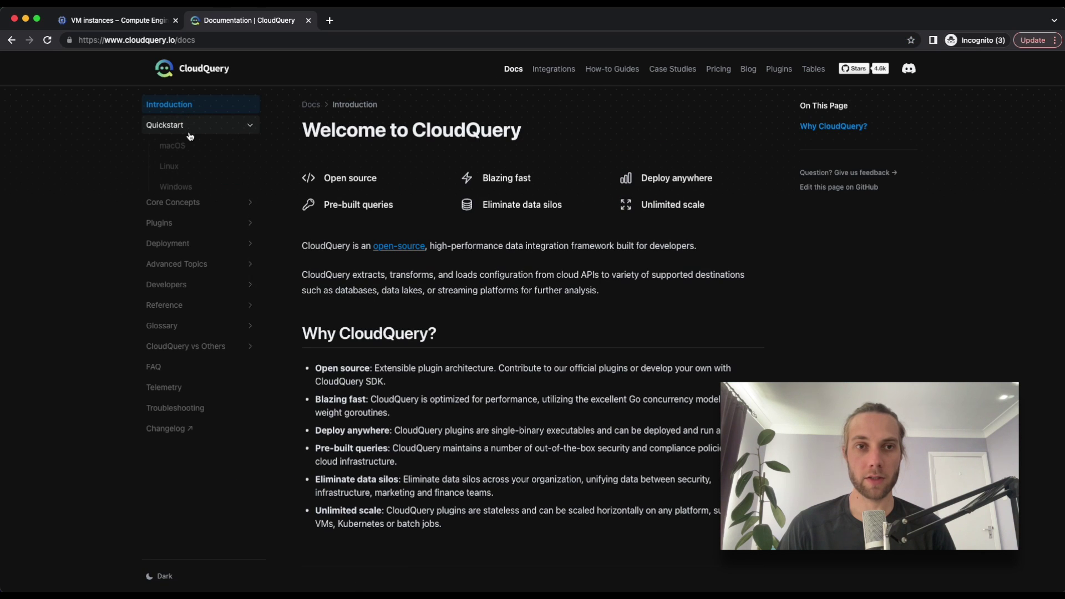
{"action": "left_click", "coordinate": [169, 166]}
{"action": "mouse_move", "coordinate": [533, 324]}
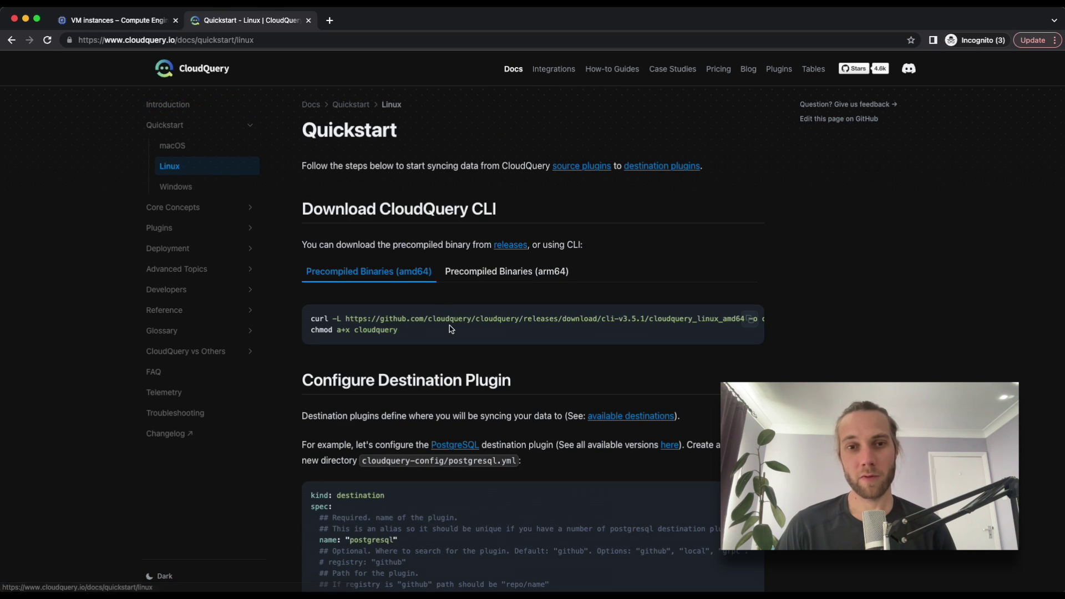
{"action": "left_click", "coordinate": [750, 319]}
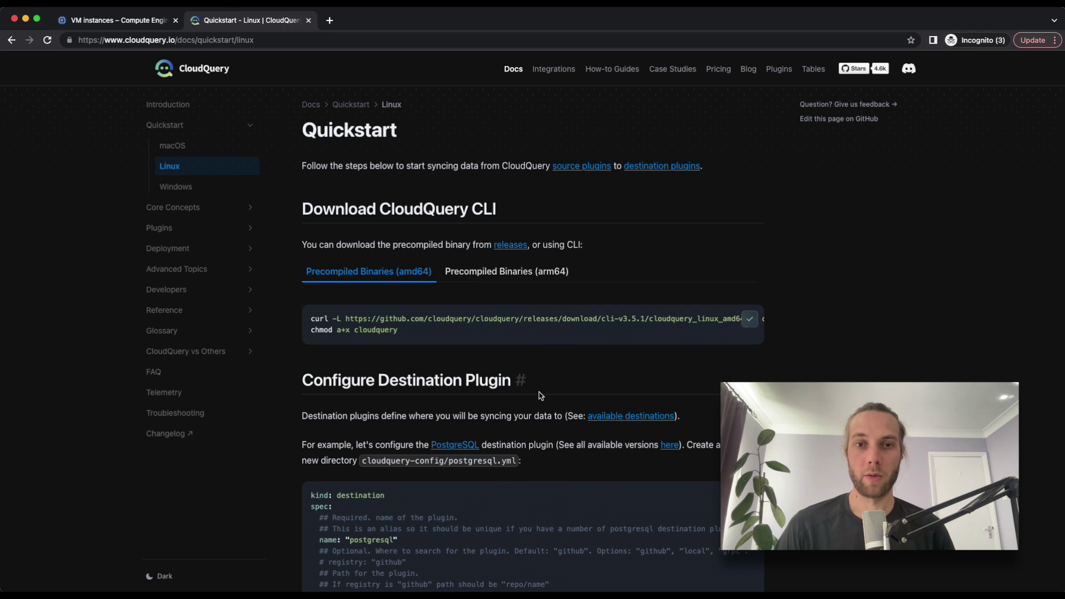
{"action": "left_click", "coordinate": [341, 10]}
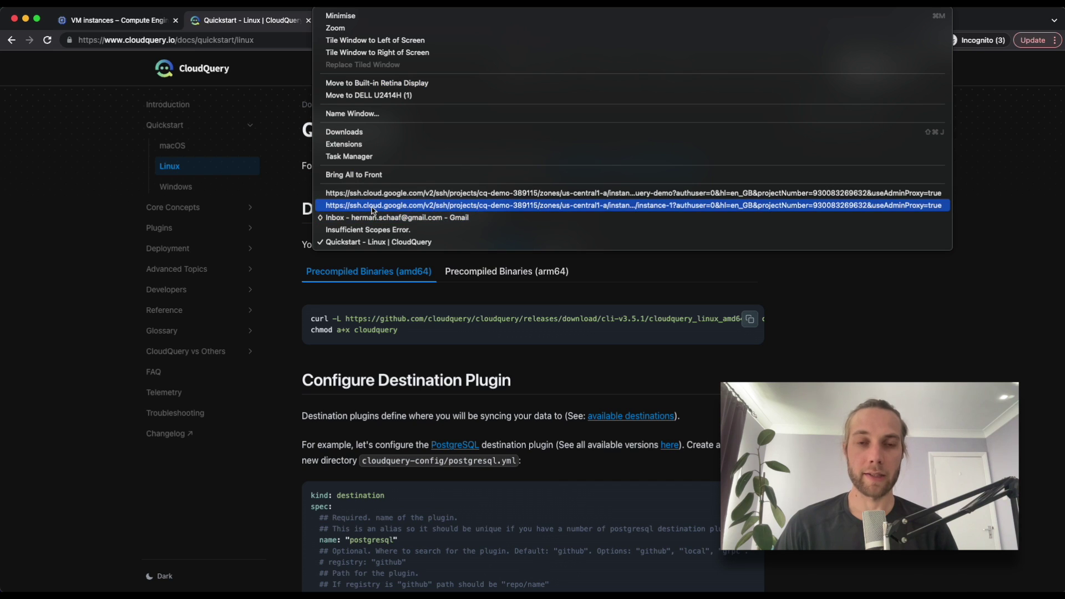
{"action": "left_click", "coordinate": [385, 197]}
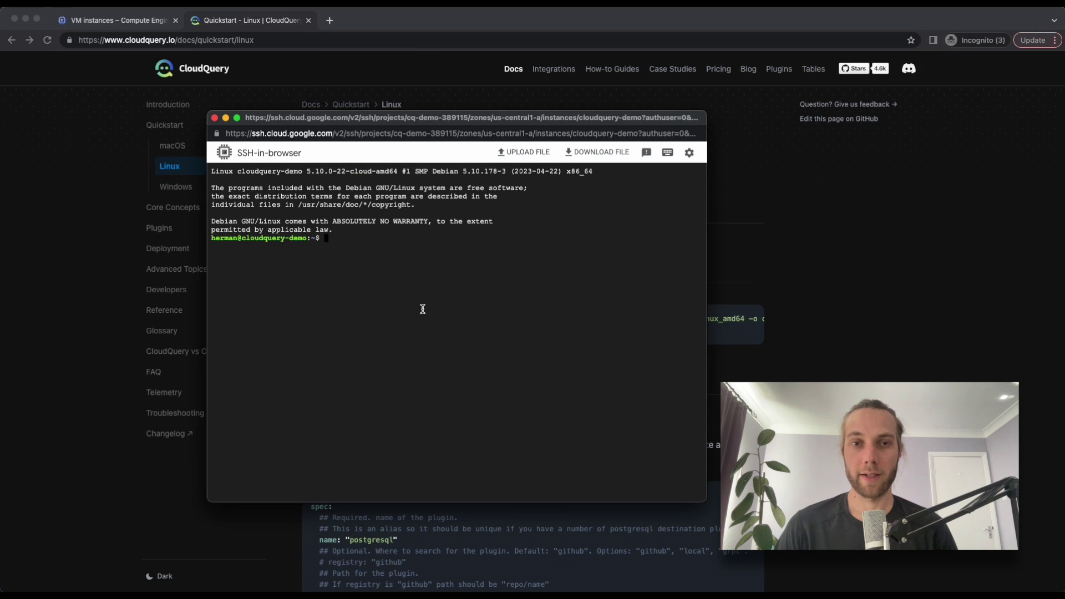
Step: Run the pasted curl and chmod commands, then confirm ./cloudquery --version reports 3.5.1
{"action": "key", "text": "super+v"}
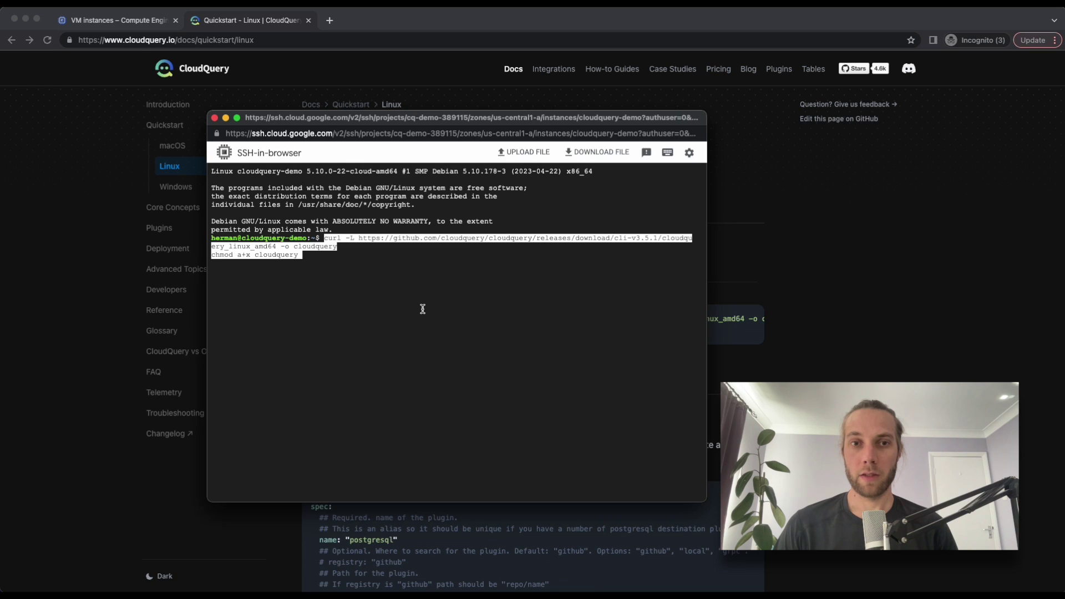
{"action": "key", "text": "Return"}
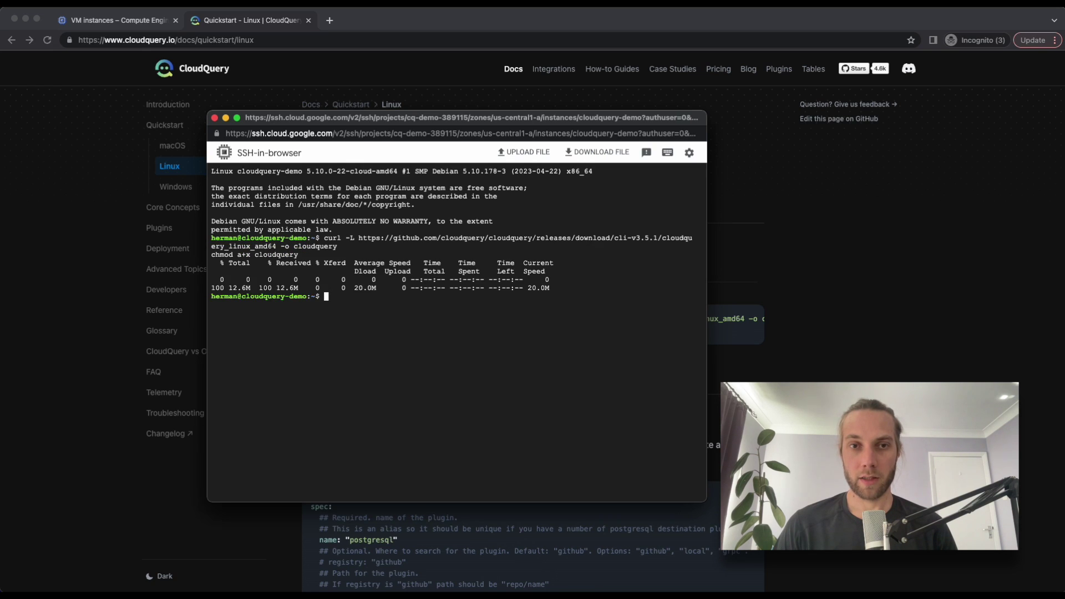
{"action": "type", "text": "ls"}
{"action": "key", "text": "Return"}
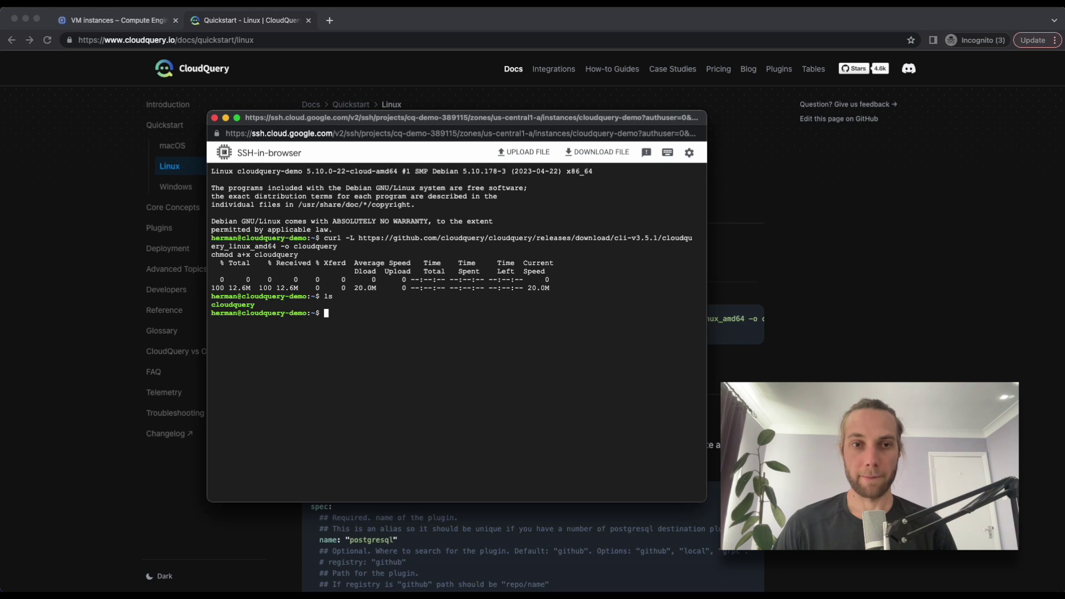
{"action": "type", "text": "./cloudquery"}
{"action": "key", "text": "Return"}
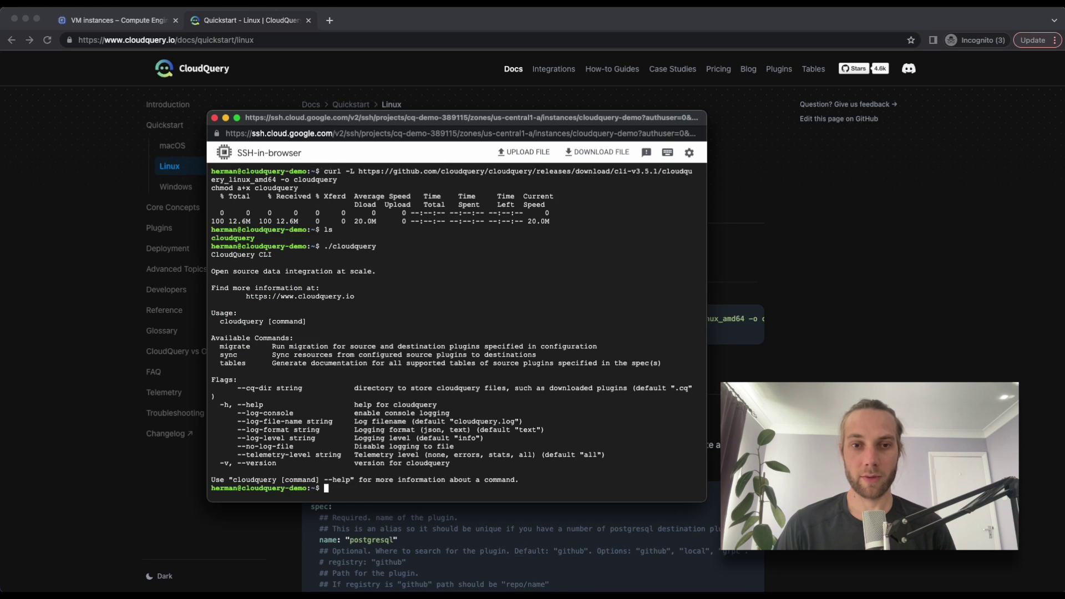
{"action": "type", "text": "./c"}
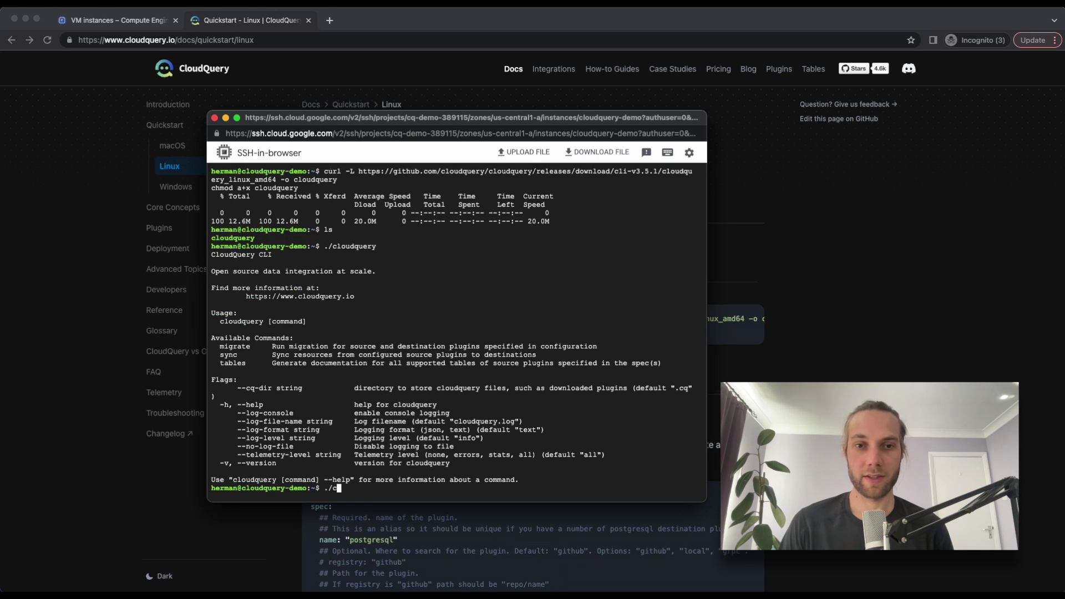
{"action": "type", "text": "qudq"}
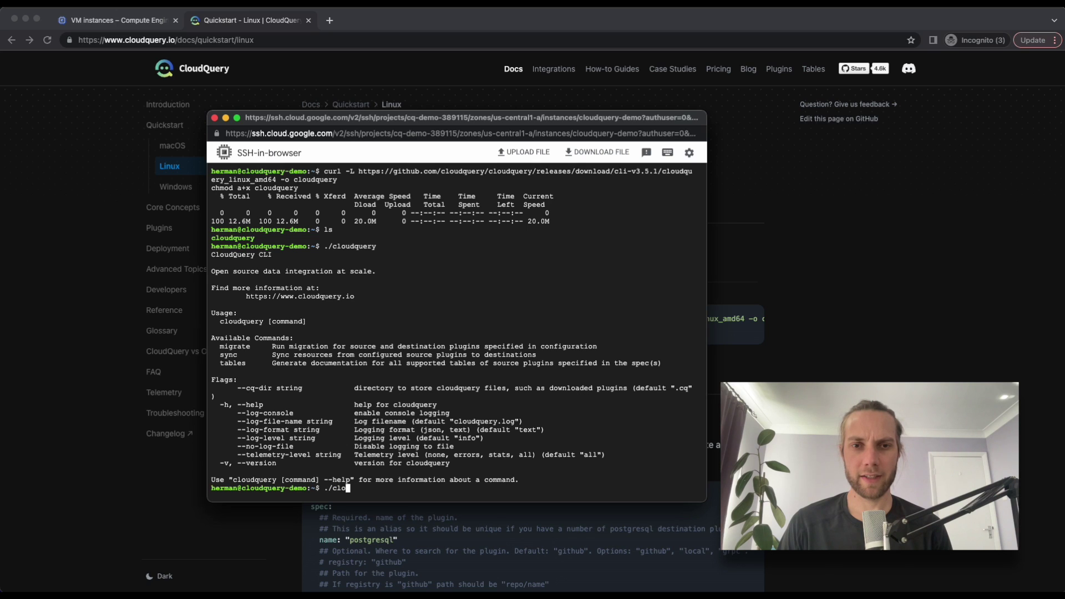
{"action": "type", "text": "udquery --version"}
{"action": "key", "text": "Return"}
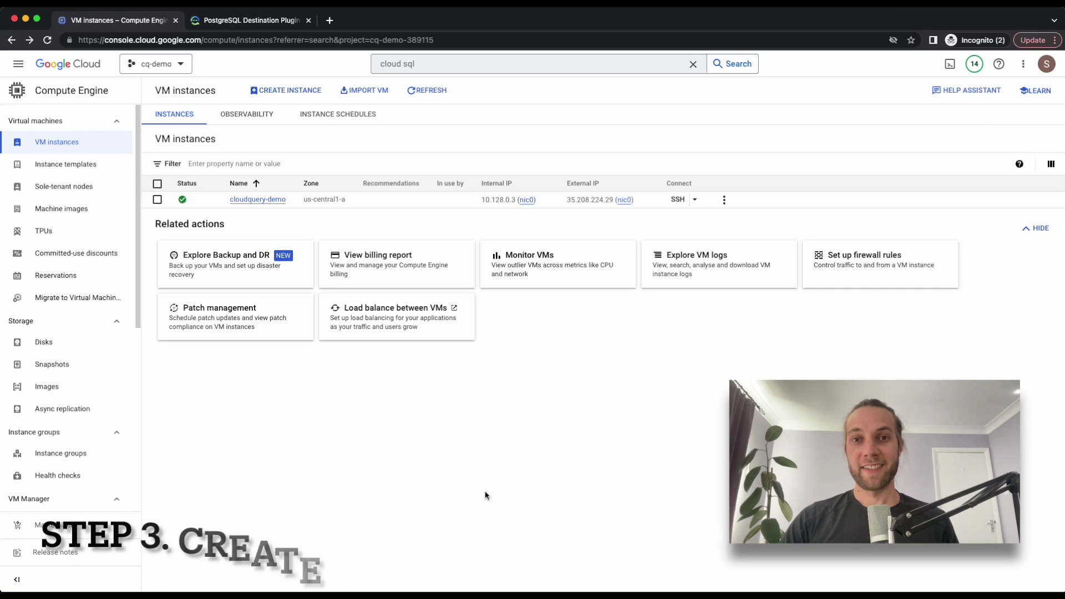
Step: Start a new Cloud SQL instance with PostgreSQL as the engine
{"action": "left_click", "coordinate": [433, 64]}
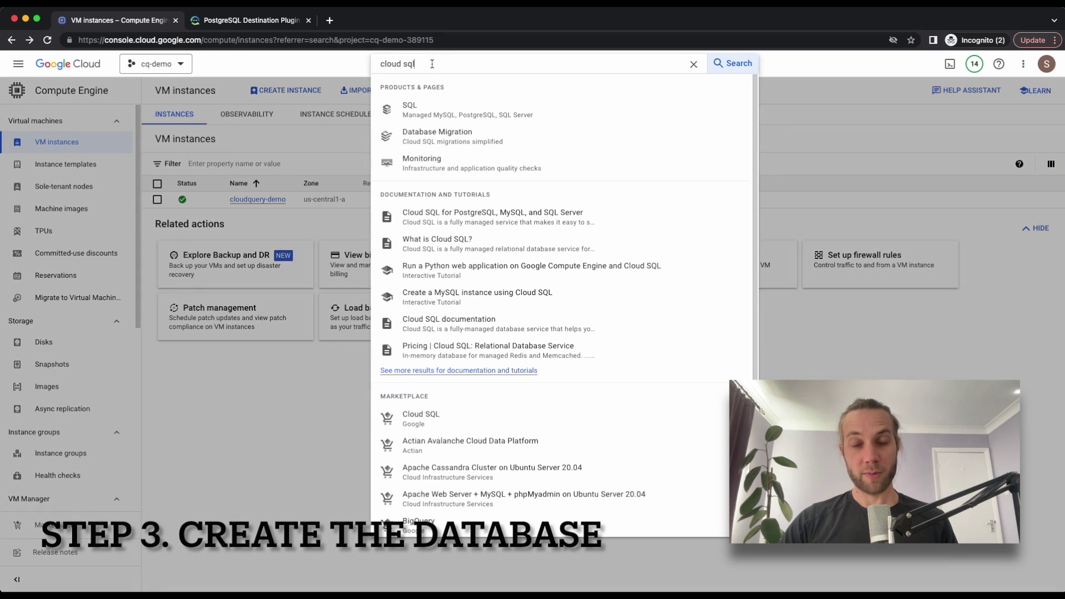
{"action": "left_click", "coordinate": [412, 117]}
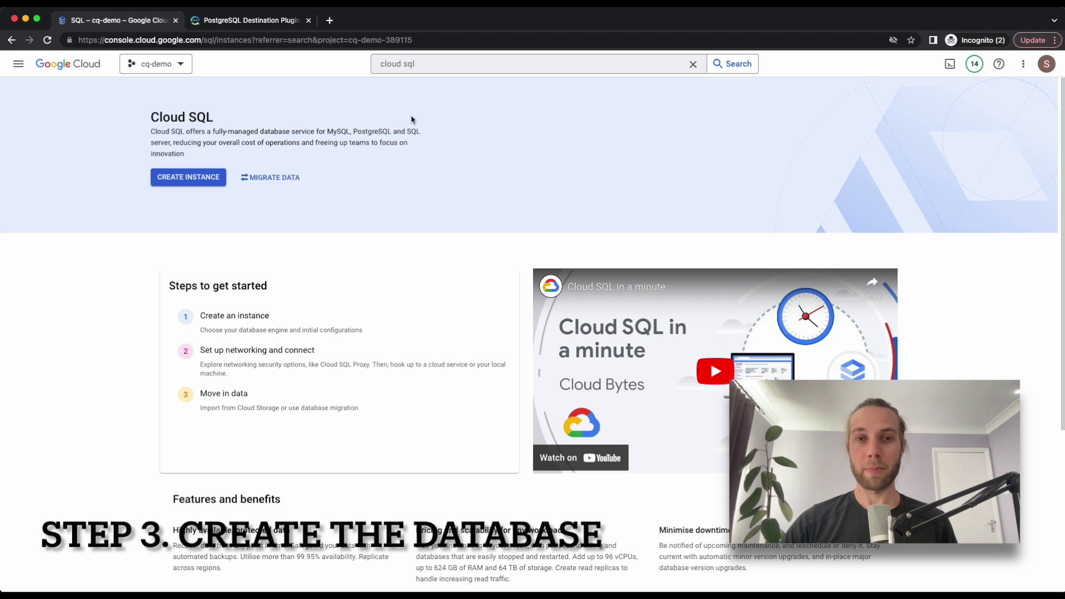
{"action": "left_click", "coordinate": [193, 182]}
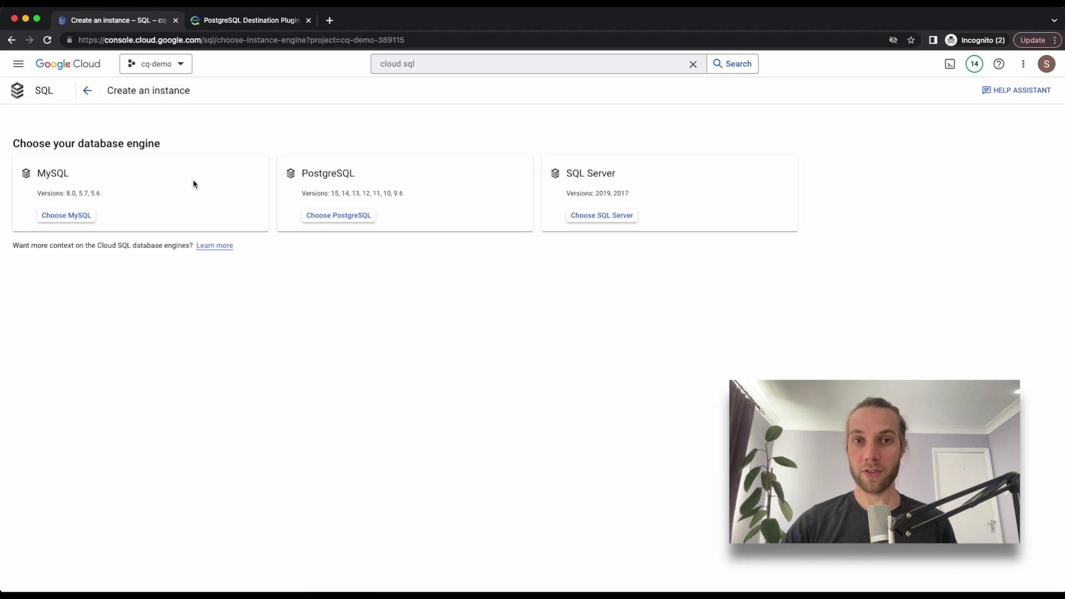
{"action": "left_click", "coordinate": [364, 220]}
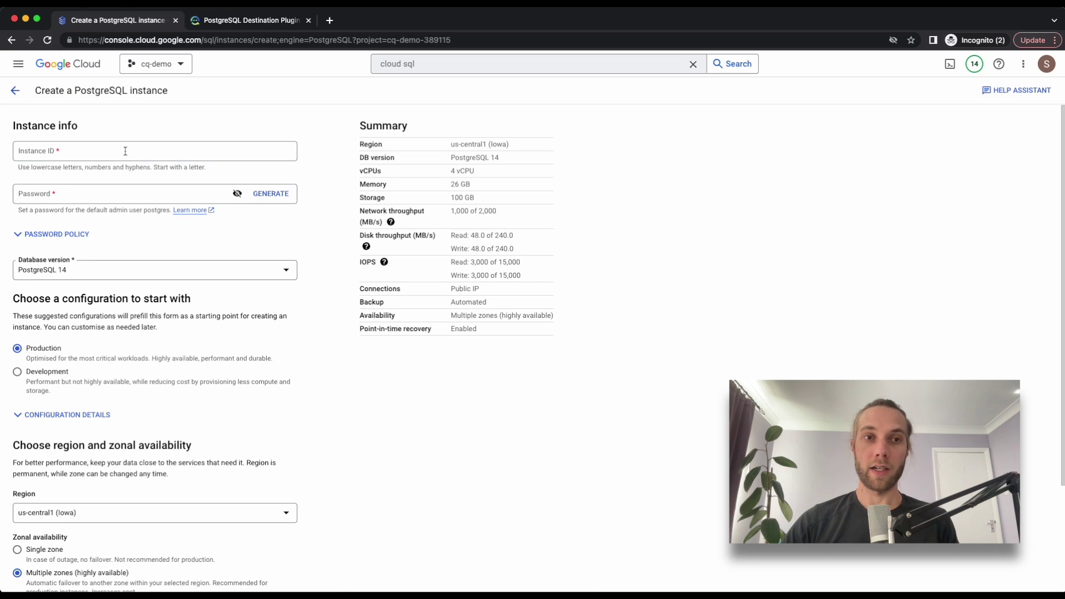
Step: Name the instance cloudquery-demo and generate and copy a random admin password
{"action": "left_click", "coordinate": [126, 148]}
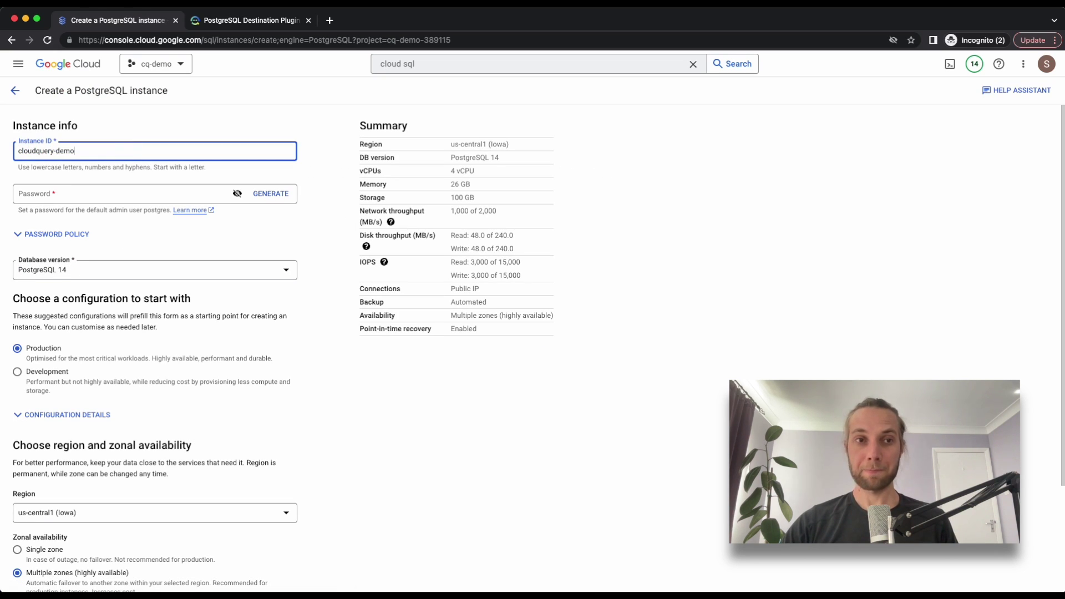
{"action": "left_click", "coordinate": [47, 189]}
{"action": "left_click", "coordinate": [271, 194]}
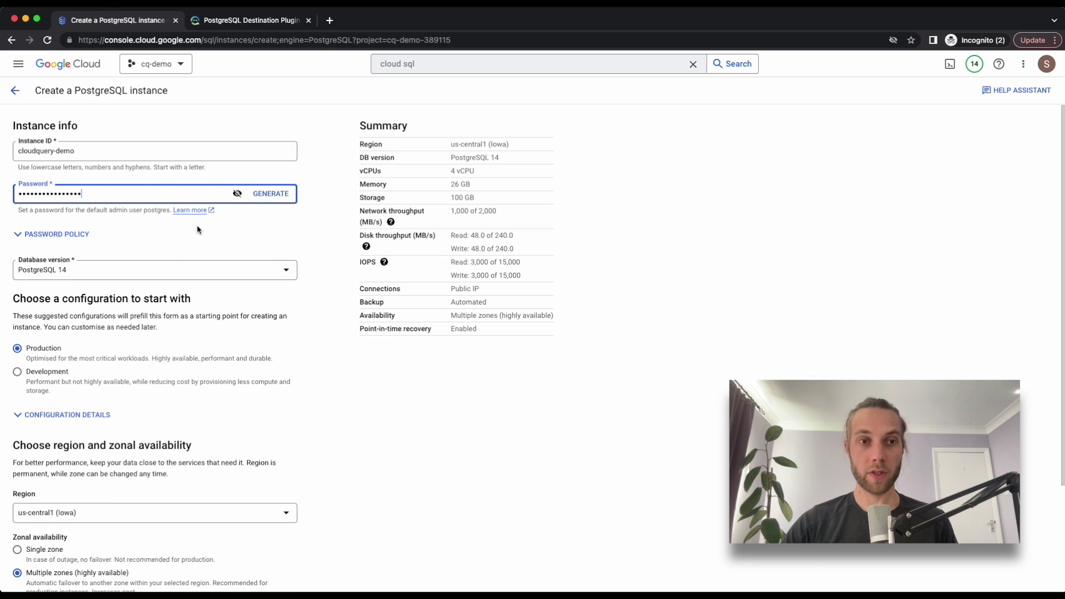
{"action": "left_click", "coordinate": [238, 193]}
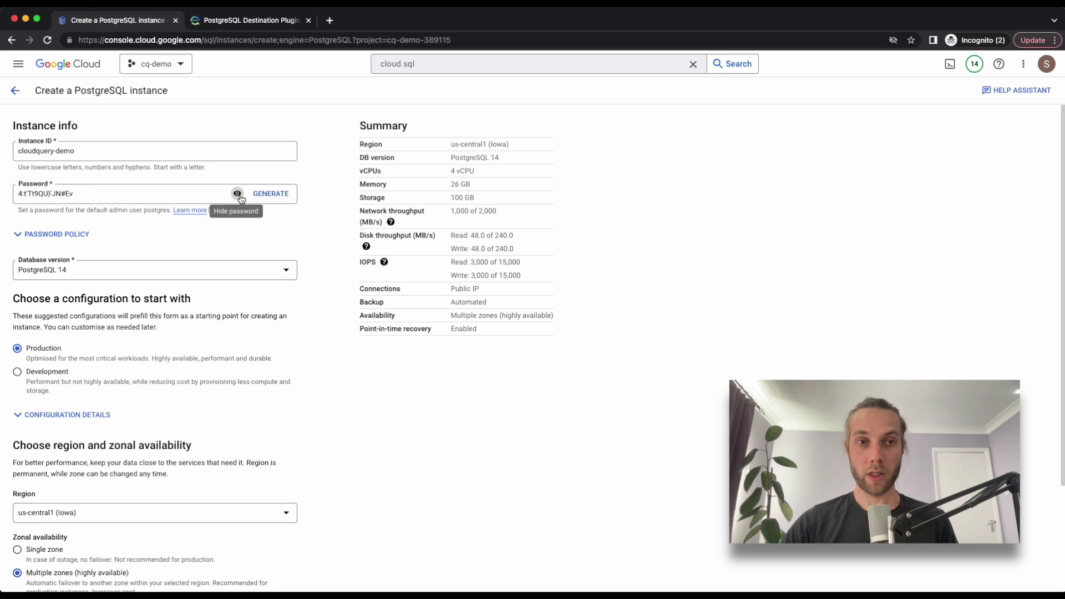
{"action": "double_click", "coordinate": [206, 194]}
{"action": "left_click", "coordinate": [238, 193]}
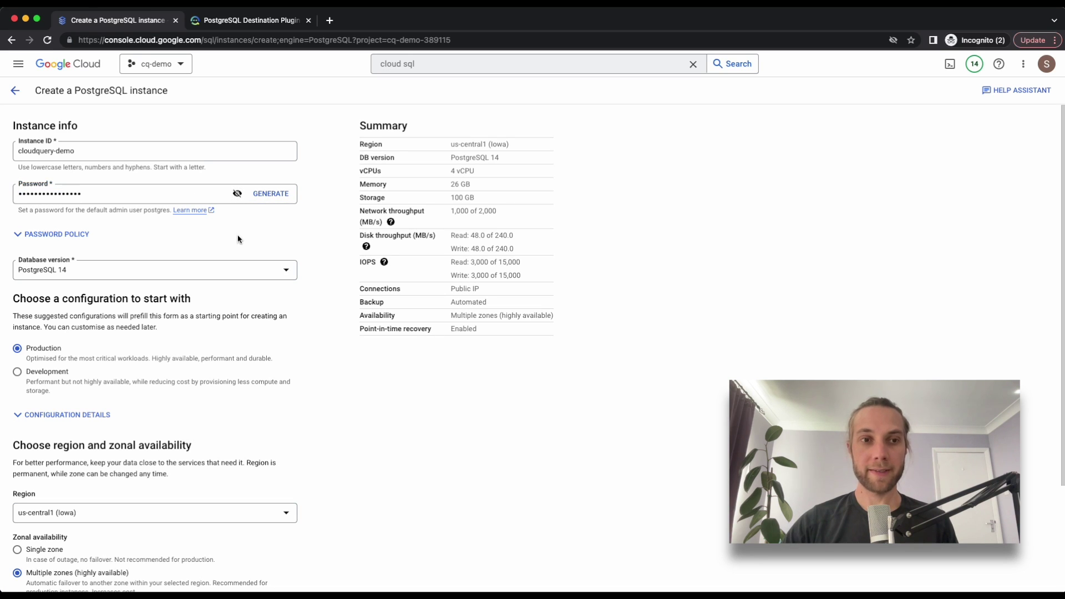
{"action": "scroll", "coordinate": [189, 246], "scroll_direction": "down", "scroll_amount": 3}
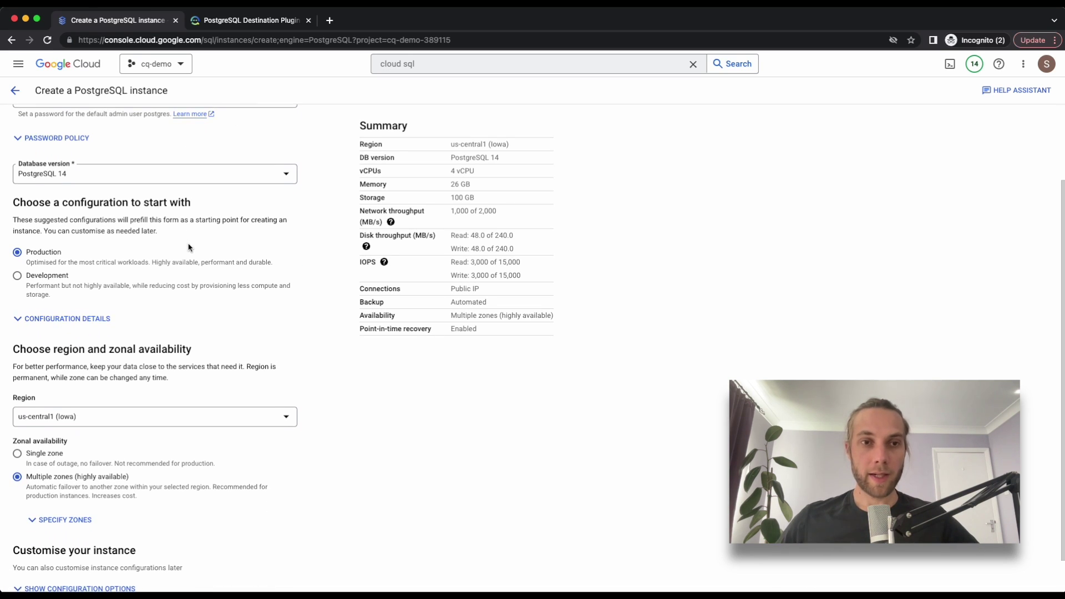
{"action": "scroll", "coordinate": [152, 271], "scroll_direction": "down", "scroll_amount": 2}
Step: Choose the Development configuration preset and reveal more configuration options
{"action": "left_click", "coordinate": [37, 240]}
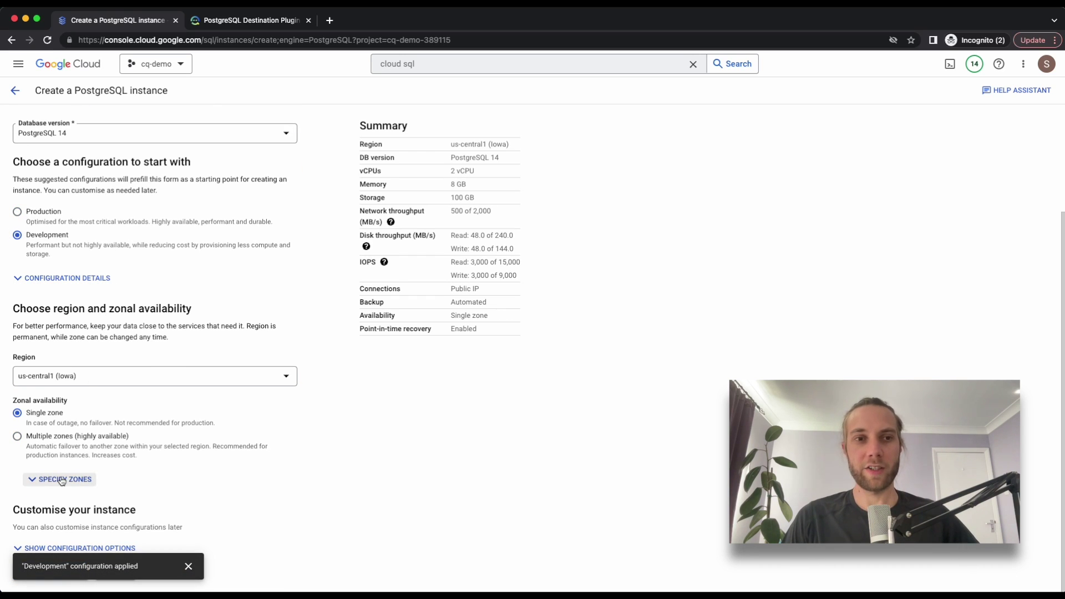
{"action": "left_click", "coordinate": [189, 567]}
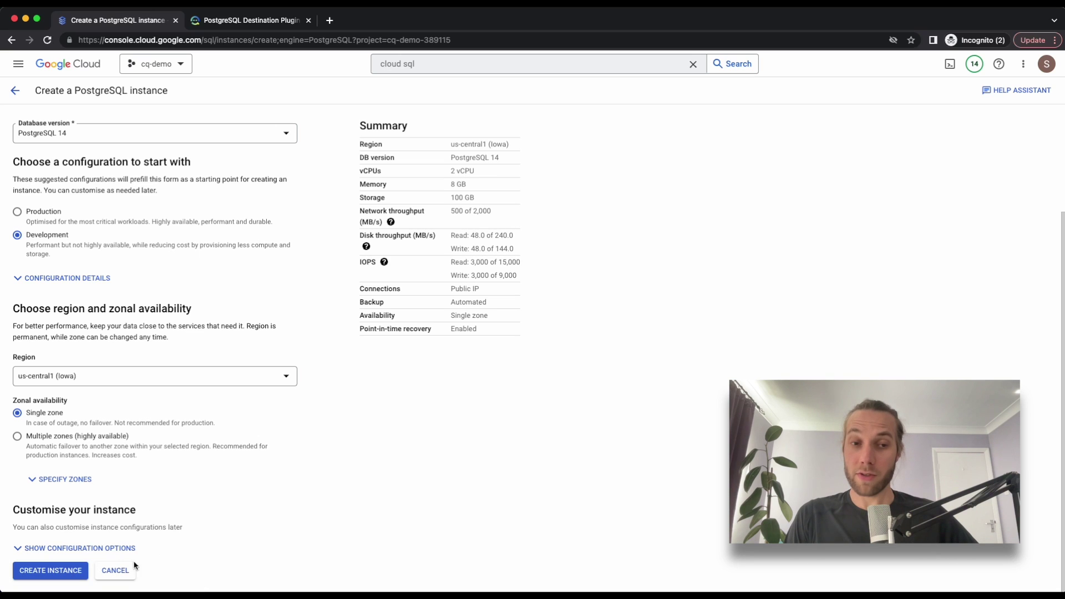
{"action": "left_click", "coordinate": [80, 549]}
{"action": "scroll", "coordinate": [98, 522], "scroll_direction": "down", "scroll_amount": 5}
{"action": "scroll", "coordinate": [99, 522], "scroll_direction": "down", "scroll_amount": 5}
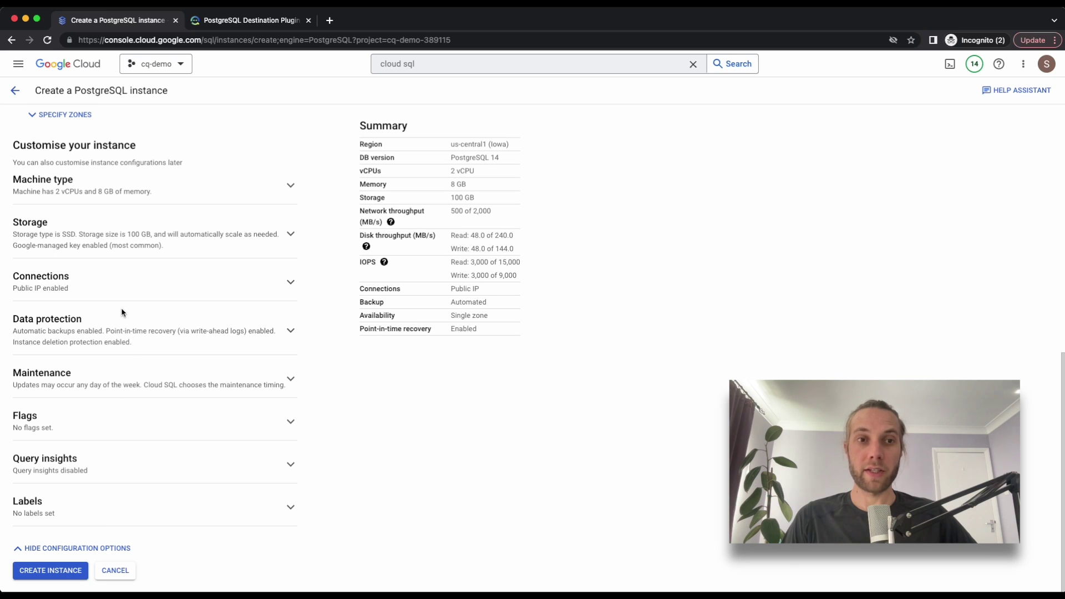
Step: Enable private IP on the default network, turn off public IP, and create the instance
{"action": "left_click", "coordinate": [122, 331]}
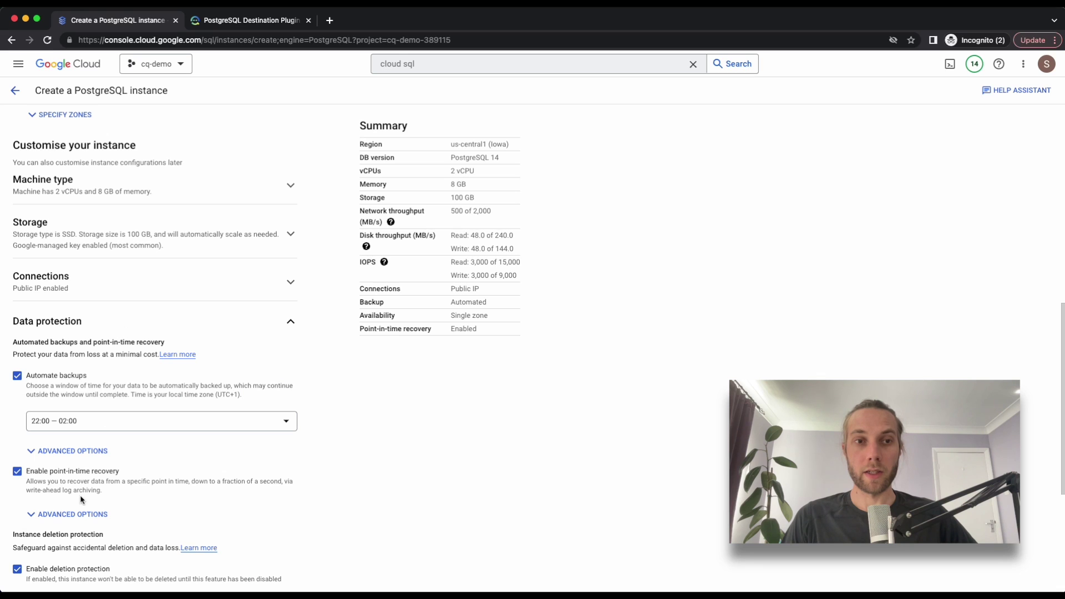
{"action": "scroll", "coordinate": [82, 498], "scroll_direction": "down", "scroll_amount": 4}
{"action": "scroll", "coordinate": [81, 499], "scroll_direction": "up", "scroll_amount": 2}
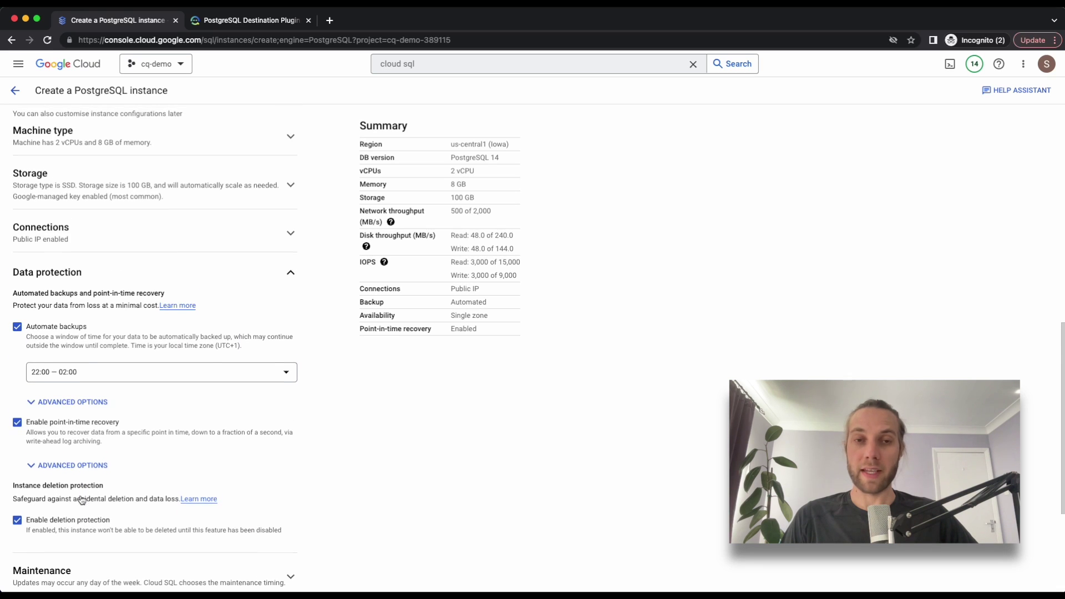
{"action": "scroll", "coordinate": [100, 417], "scroll_direction": "up", "scroll_amount": 2}
{"action": "left_click", "coordinate": [172, 323]}
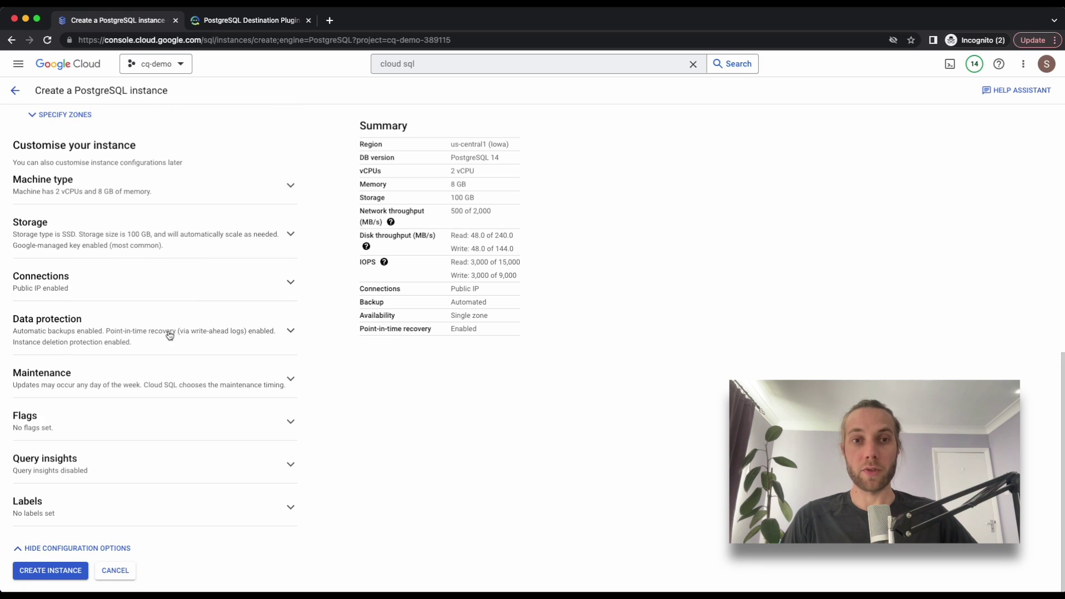
{"action": "left_click", "coordinate": [133, 282]}
{"action": "left_click", "coordinate": [17, 360]}
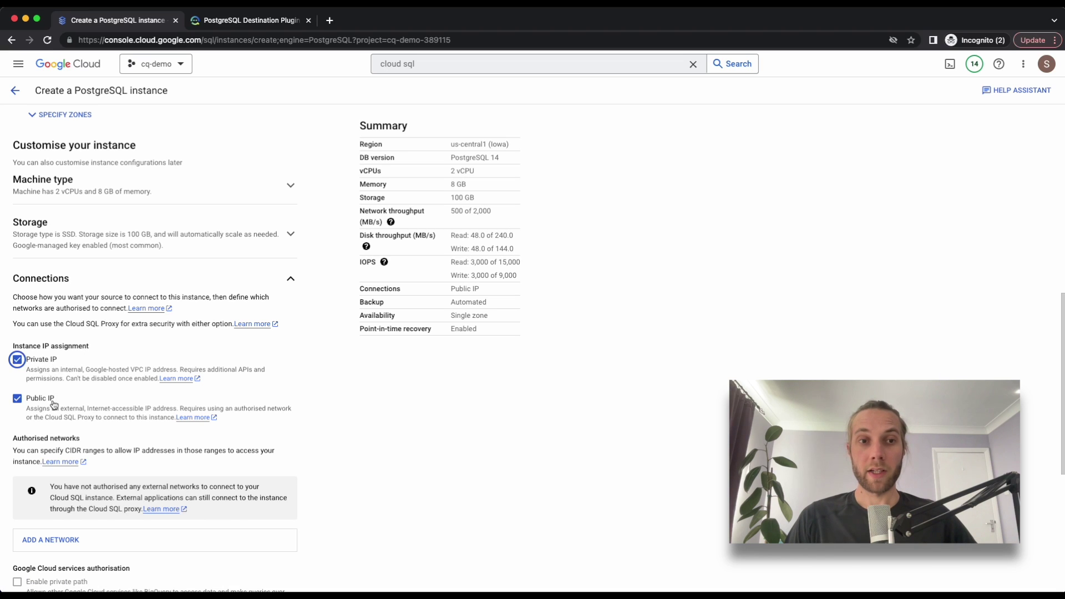
{"action": "scroll", "coordinate": [83, 402], "scroll_direction": "down", "scroll_amount": 1}
{"action": "scroll", "coordinate": [84, 403], "scroll_direction": "down", "scroll_amount": 1}
{"action": "left_click", "coordinate": [124, 360]}
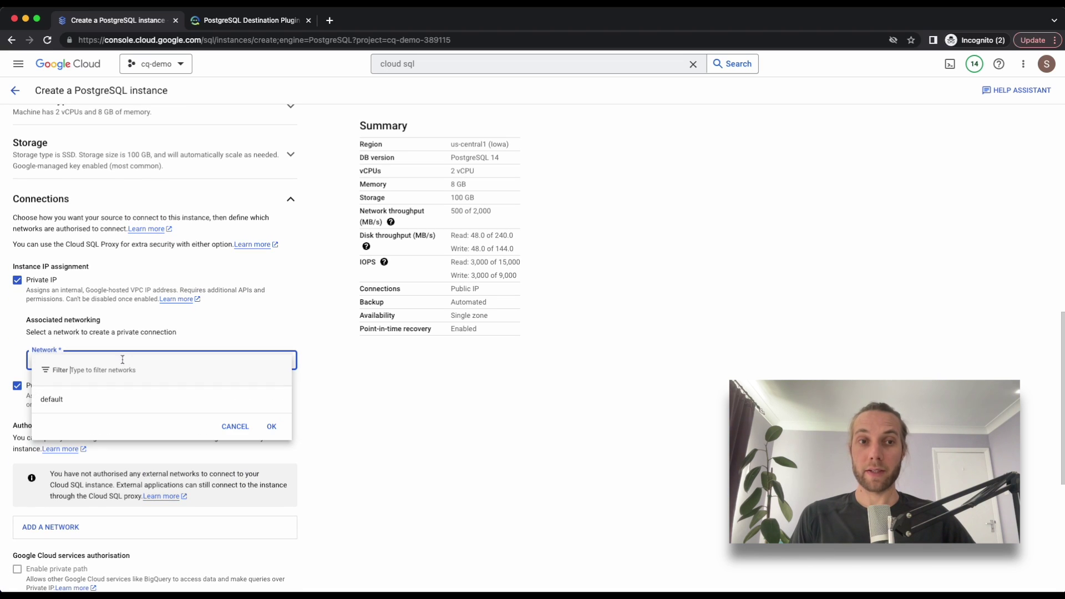
{"action": "left_click", "coordinate": [101, 399]}
{"action": "left_click", "coordinate": [61, 483]}
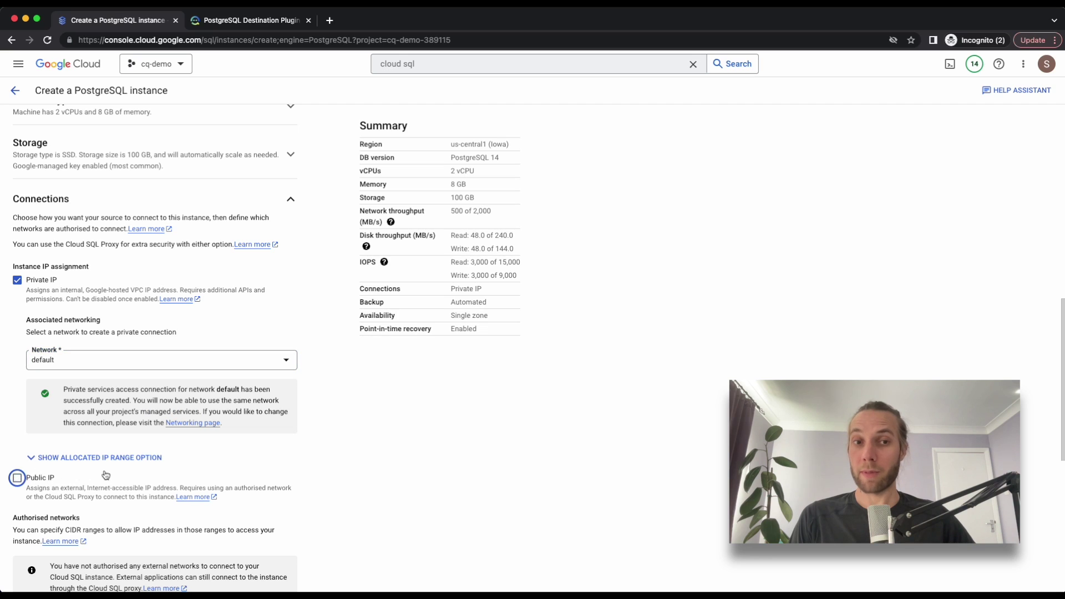
{"action": "scroll", "coordinate": [108, 475], "scroll_direction": "down", "scroll_amount": 4}
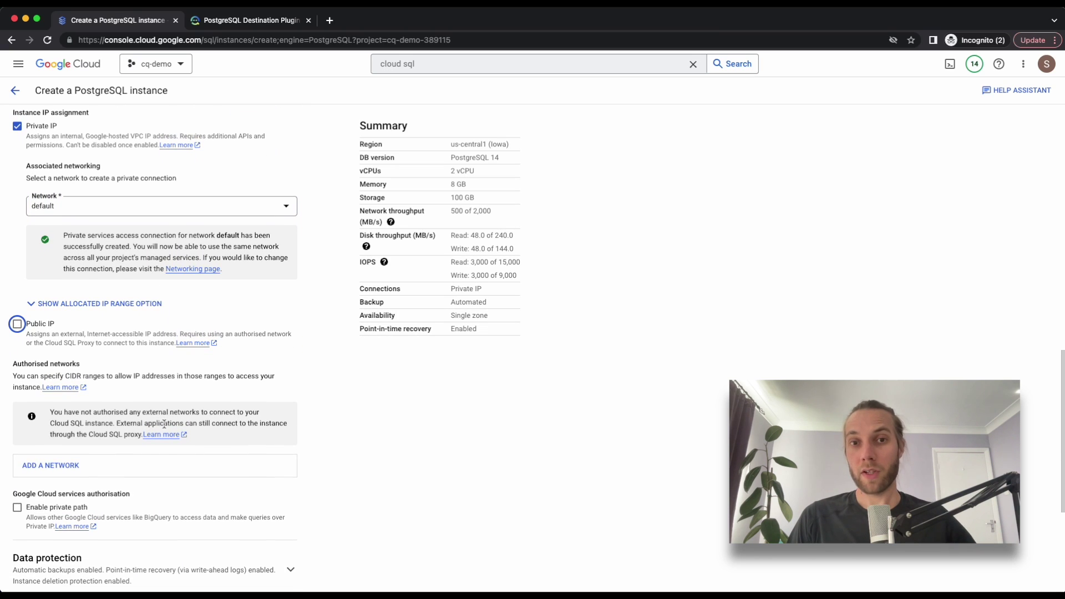
{"action": "scroll", "coordinate": [164, 425], "scroll_direction": "down", "scroll_amount": 3}
{"action": "scroll", "coordinate": [164, 424], "scroll_direction": "down", "scroll_amount": 3}
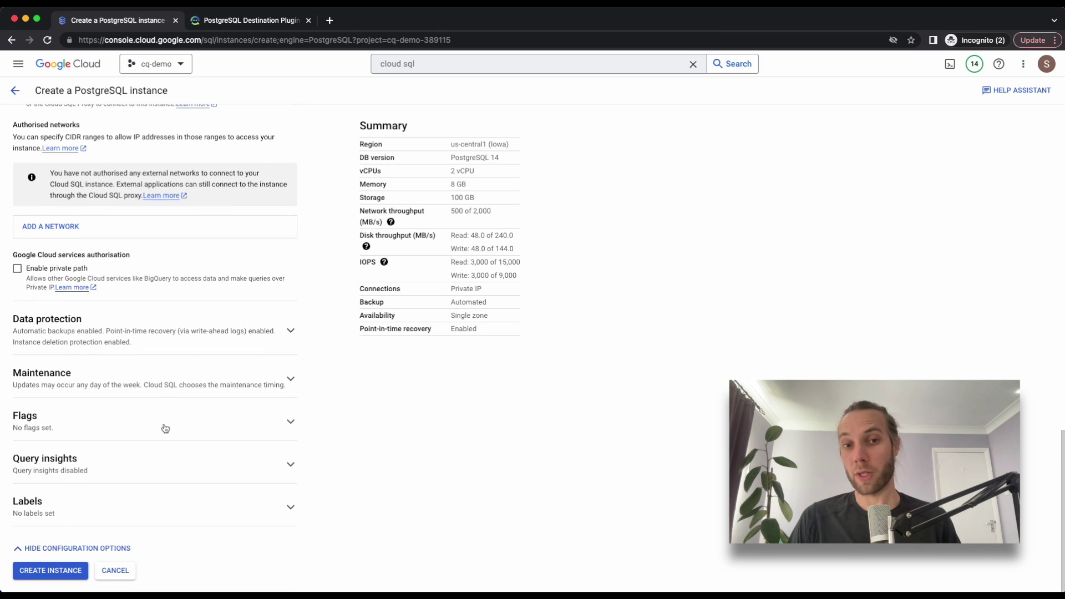
{"action": "left_click", "coordinate": [61, 573]}
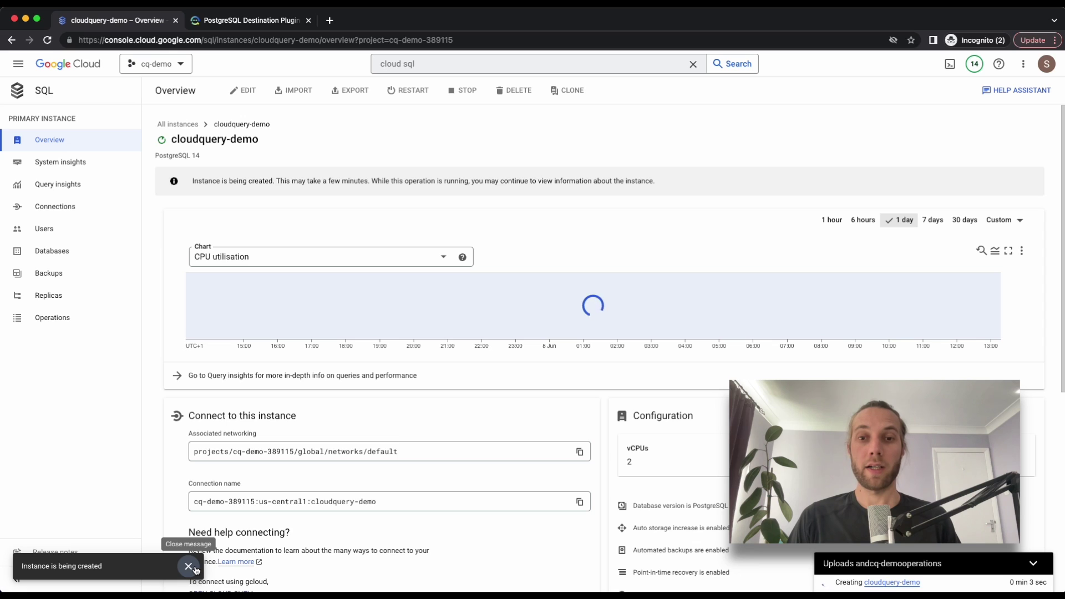
Step: Dismiss the 'Instance is being created' notice on the instance Overview page
{"action": "left_click", "coordinate": [190, 567]}
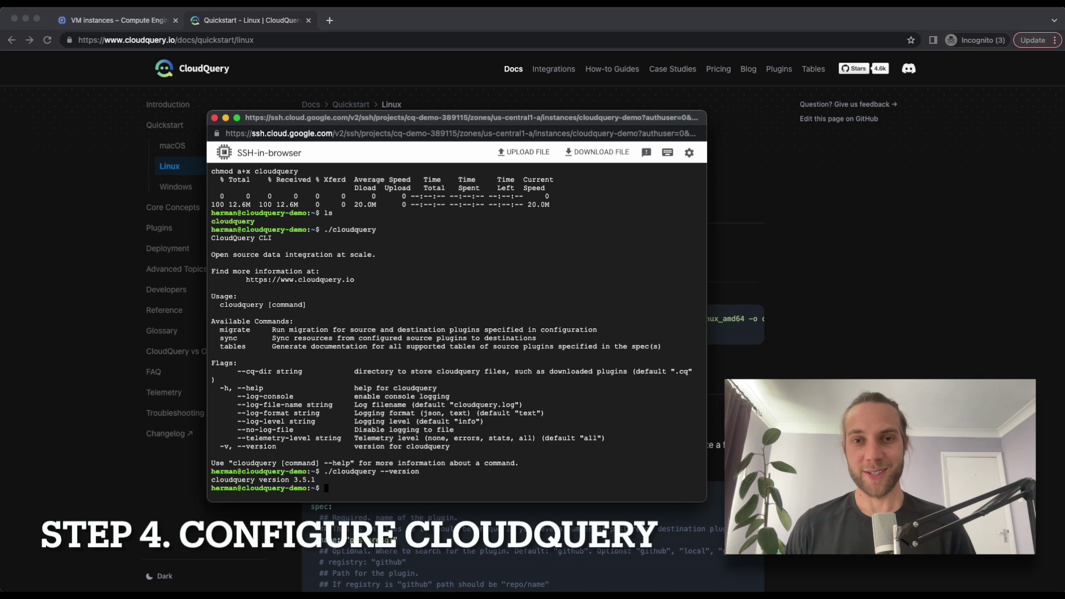
{"action": "scroll", "coordinate": [463, 377], "scroll_direction": "down", "scroll_amount": 1}
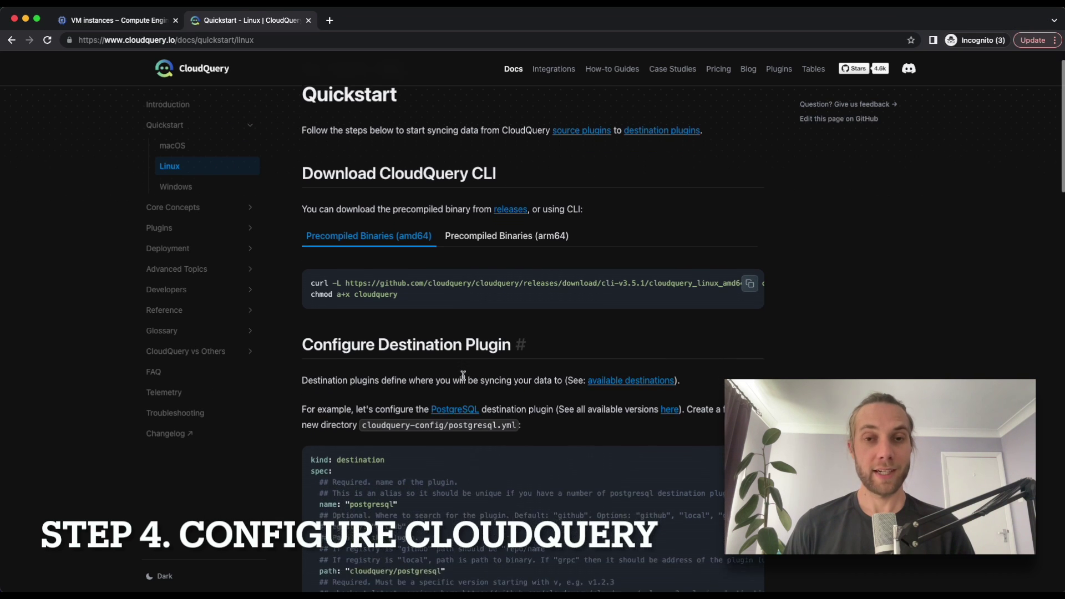
{"action": "scroll", "coordinate": [463, 376], "scroll_direction": "down", "scroll_amount": 5}
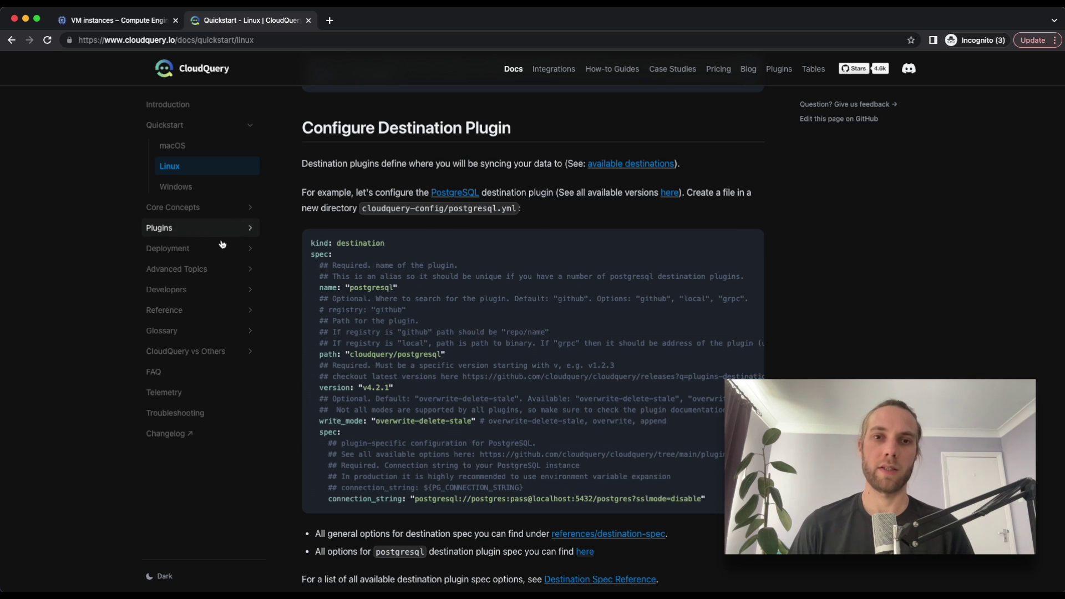
Step: Open the GCP source plugin overview under Plugins > Sources in the docs sidebar
{"action": "left_click", "coordinate": [208, 230]}
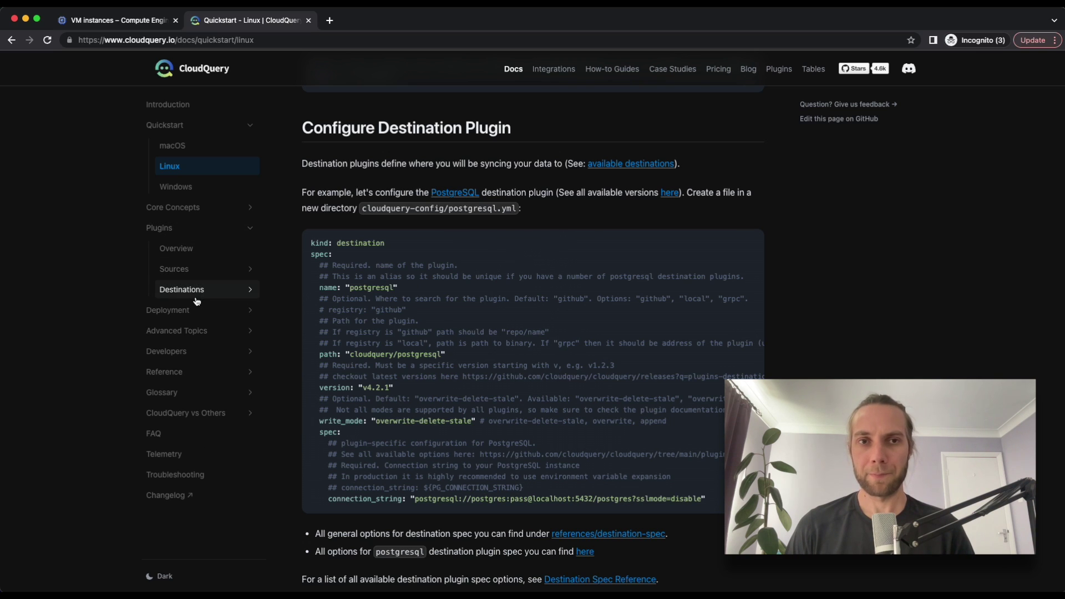
{"action": "left_click", "coordinate": [174, 269]}
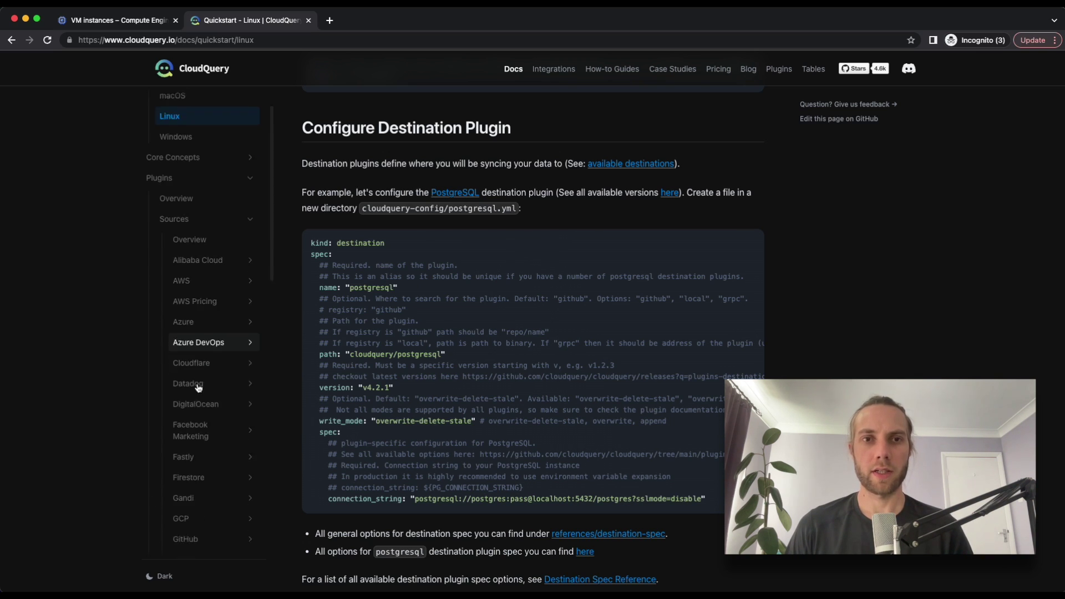
{"action": "scroll", "coordinate": [199, 376], "scroll_direction": "down", "scroll_amount": 3}
{"action": "left_click", "coordinate": [180, 454]}
{"action": "left_click", "coordinate": [203, 473]}
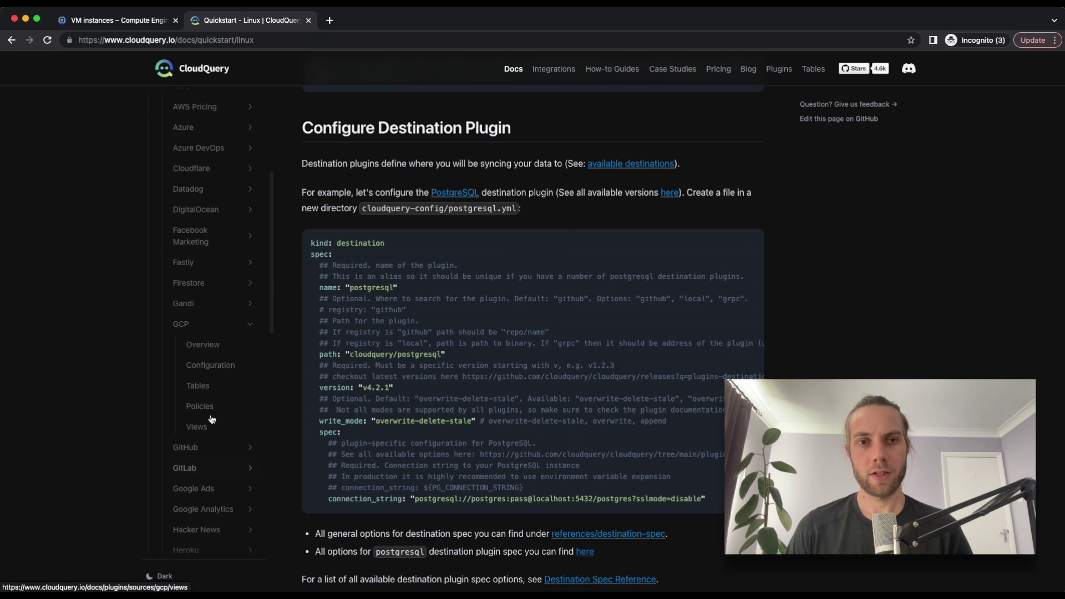
{"action": "scroll", "coordinate": [343, 342], "scroll_direction": "down", "scroll_amount": 3}
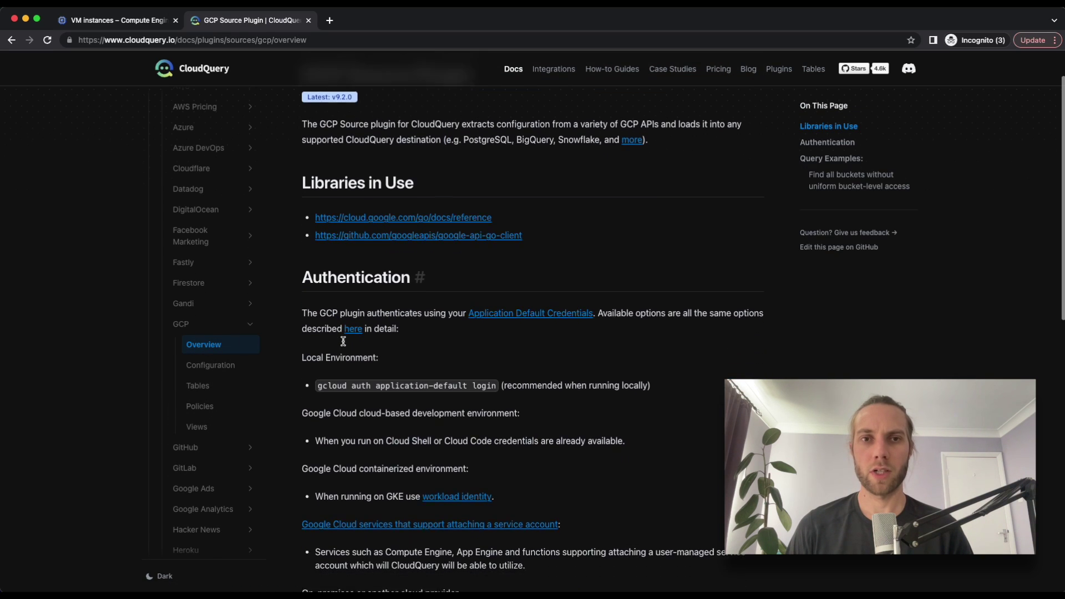
{"action": "scroll", "coordinate": [343, 342], "scroll_direction": "down", "scroll_amount": 3}
{"action": "scroll", "coordinate": [343, 343], "scroll_direction": "down", "scroll_amount": 3}
{"action": "scroll", "coordinate": [342, 342], "scroll_direction": "down", "scroll_amount": 3}
{"action": "scroll", "coordinate": [343, 342], "scroll_direction": "down", "scroll_amount": 3}
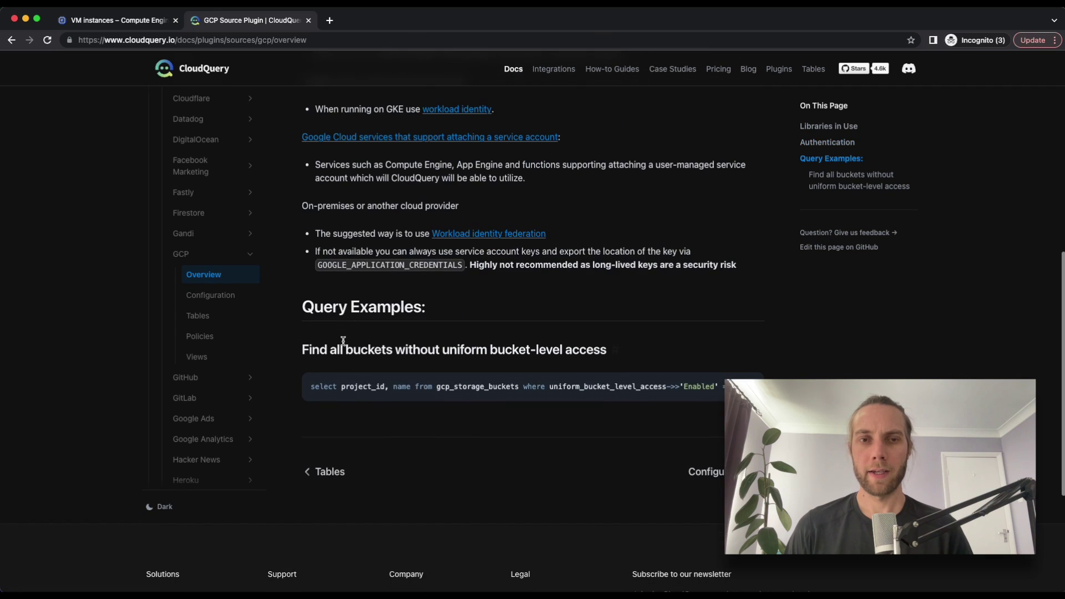
Step: Copy the example from the GCP Configuration page and switch back to the SSH terminal
{"action": "left_click", "coordinate": [210, 364]}
{"action": "left_click_drag", "start_coordinate": [311, 266], "coordinate": [484, 380]}
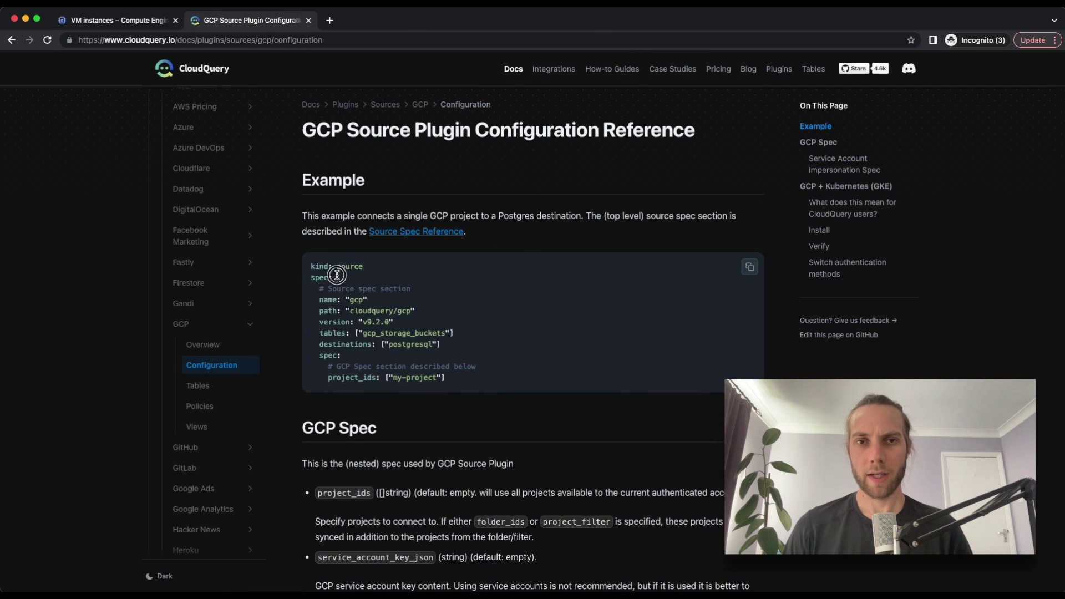
{"action": "left_click", "coordinate": [749, 268]}
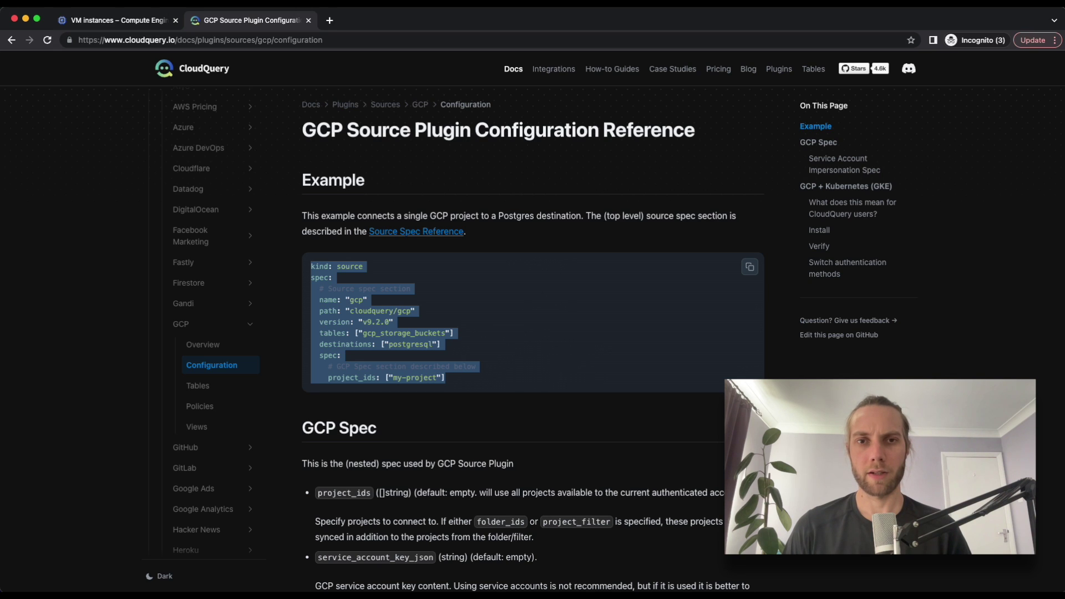
{"action": "key", "text": "ctrl+shift+a"}
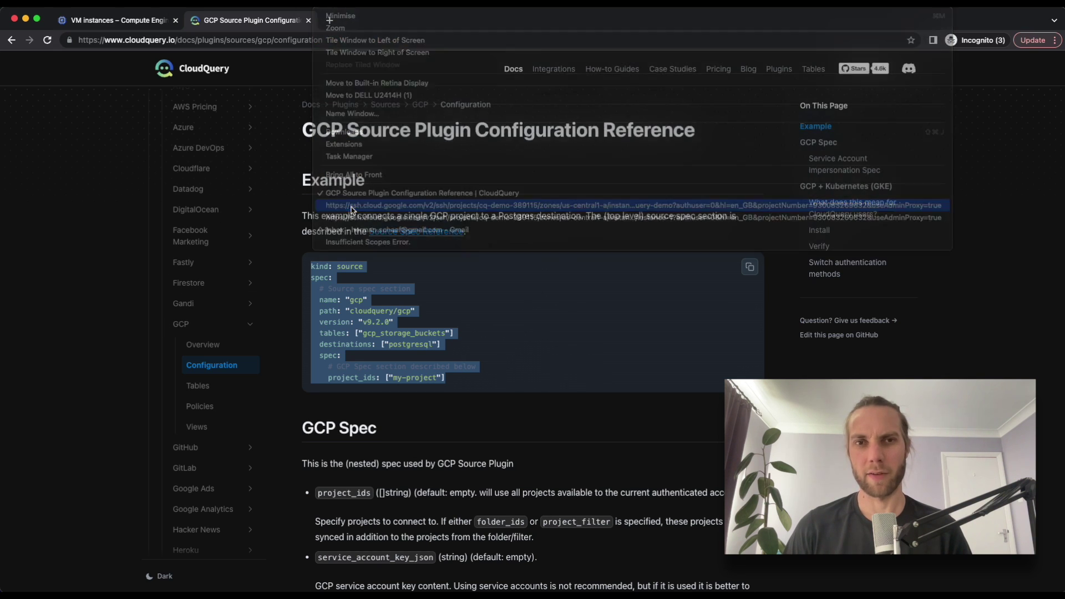
{"action": "left_click", "coordinate": [352, 206]}
{"action": "type", "text": "tou"}
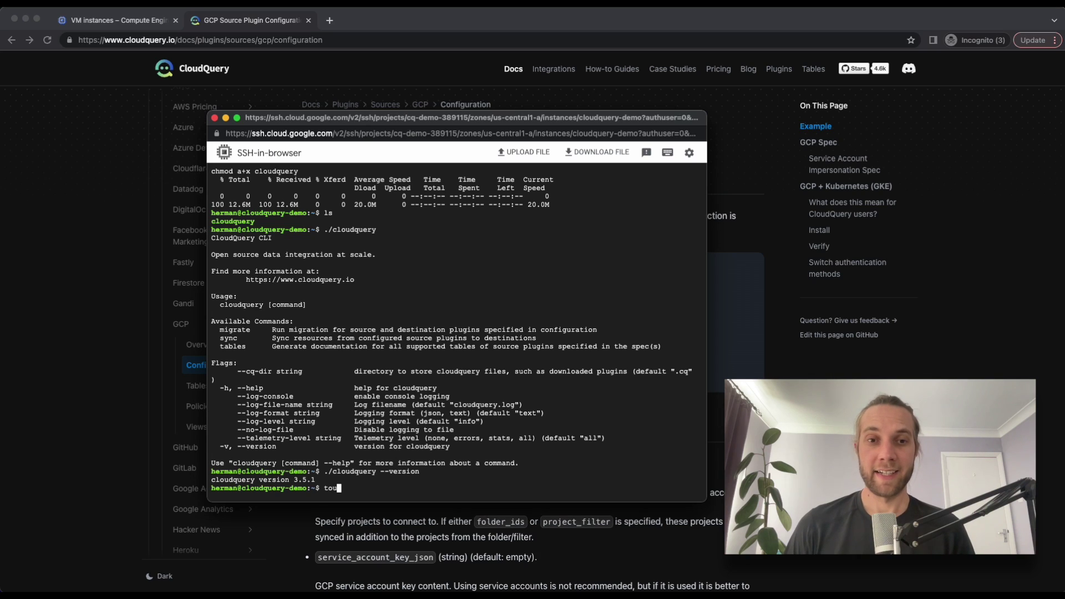
{"action": "type", "text": "ch config.yml"}
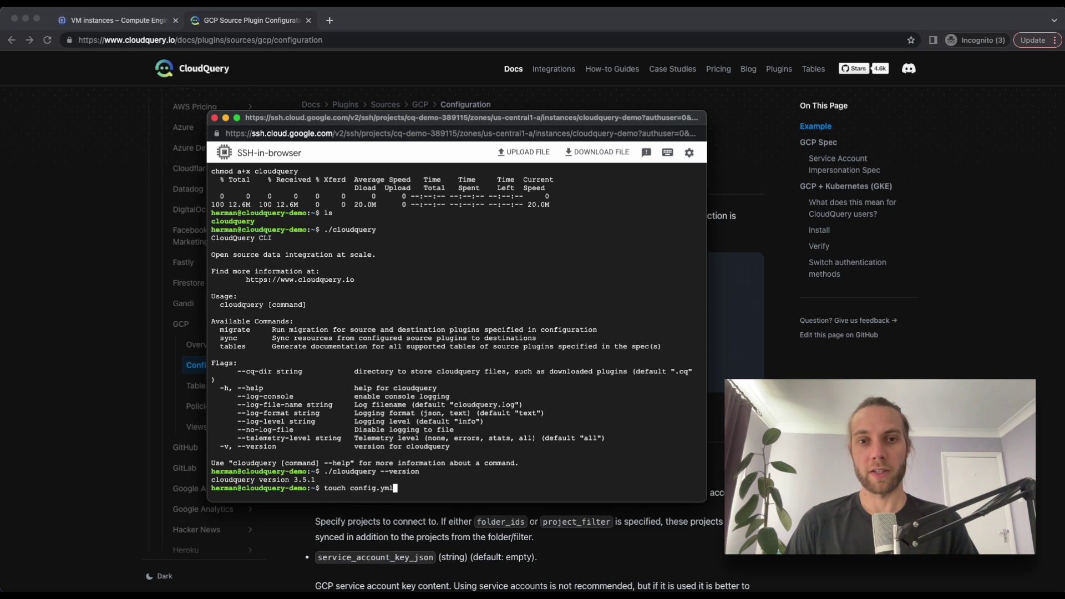
Step: Paste the GCP source spec into config.yml in vi, removing project_ids and adding '---'
{"action": "key", "text": "Return"}
{"action": "type", "text": "vi config.yml"}
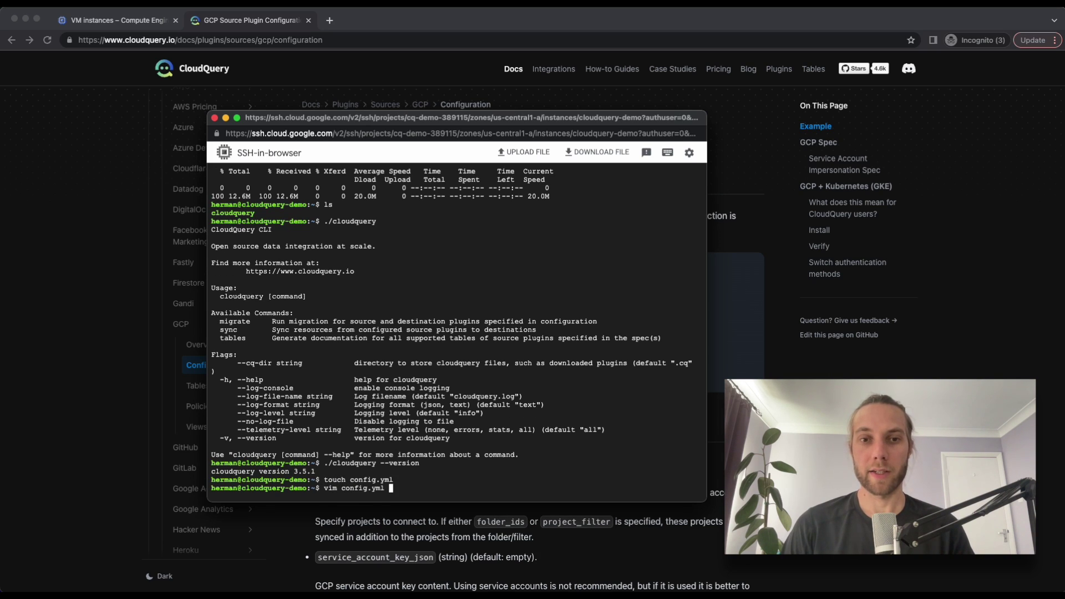
{"action": "key", "text": "Return"}
{"action": "key", "text": "i"}
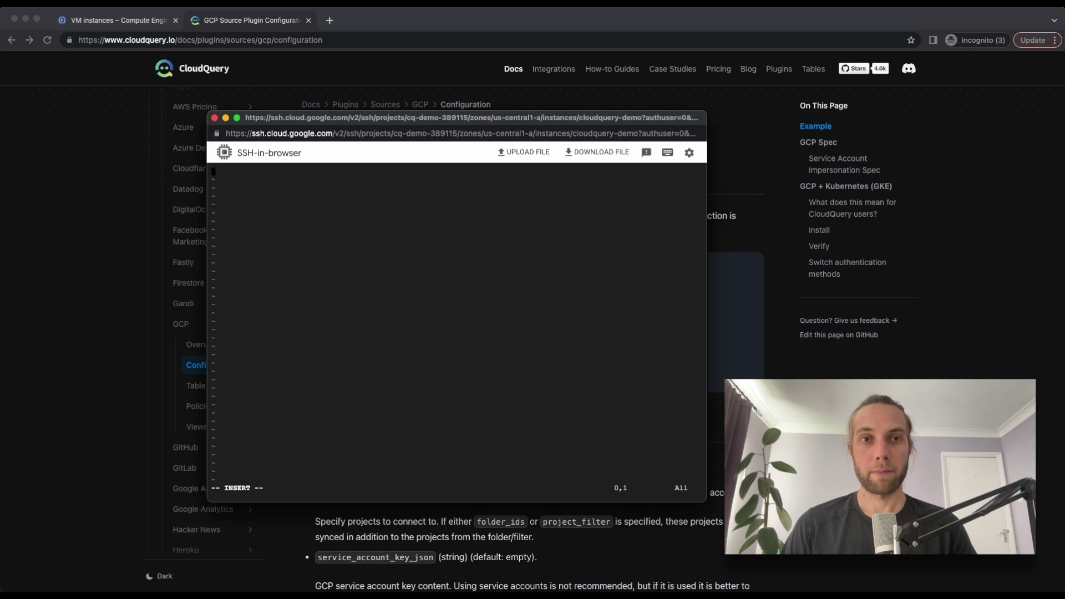
{"action": "key", "text": "super+v"}
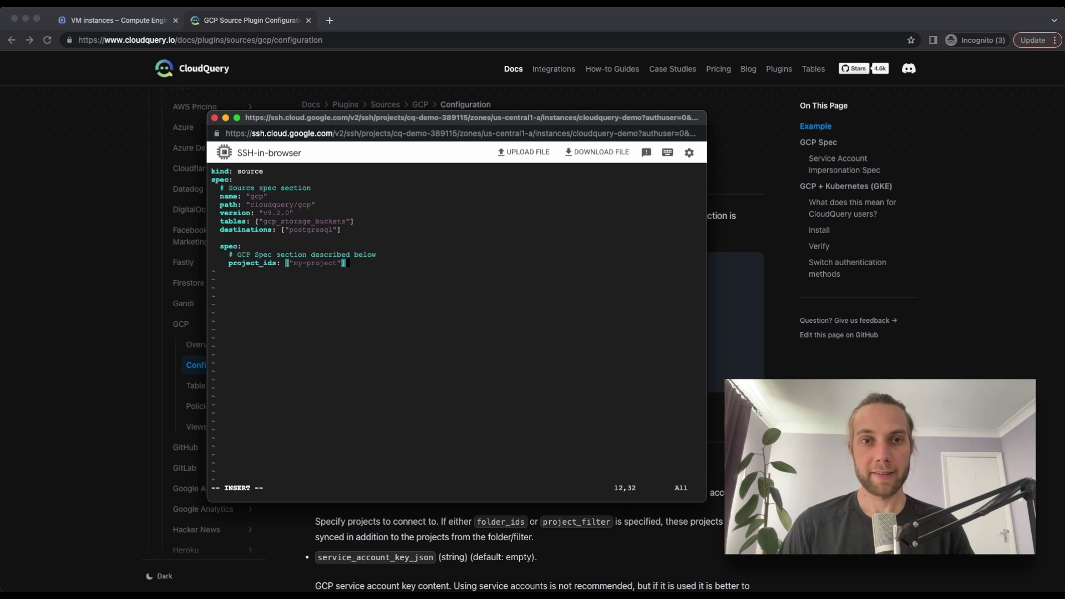
{"action": "key", "text": "Escape"}
{"action": "type", "text": "dd"}
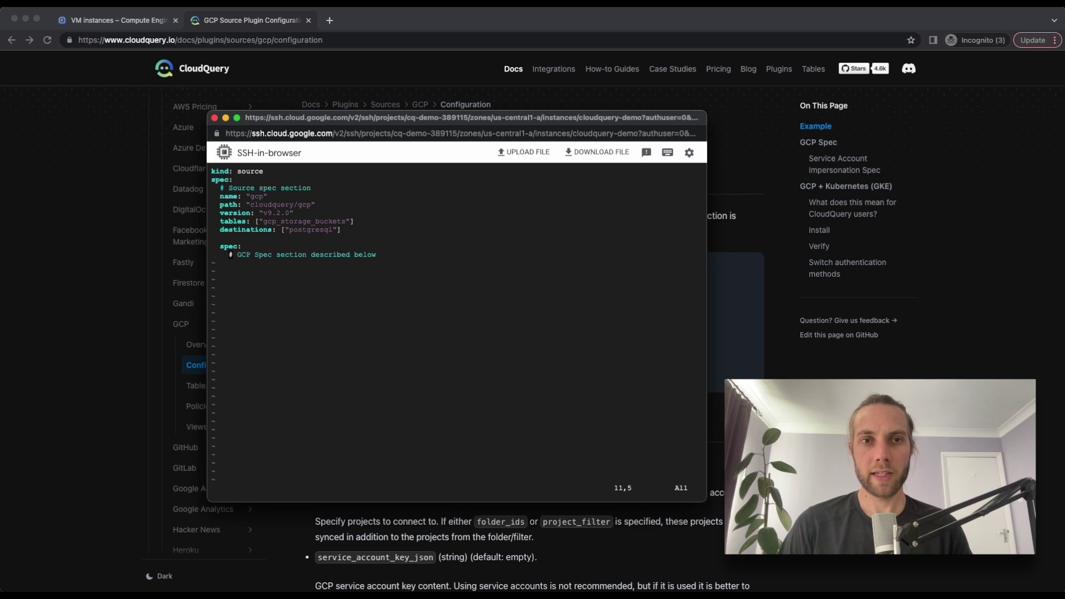
{"action": "type", "text": "dd"}
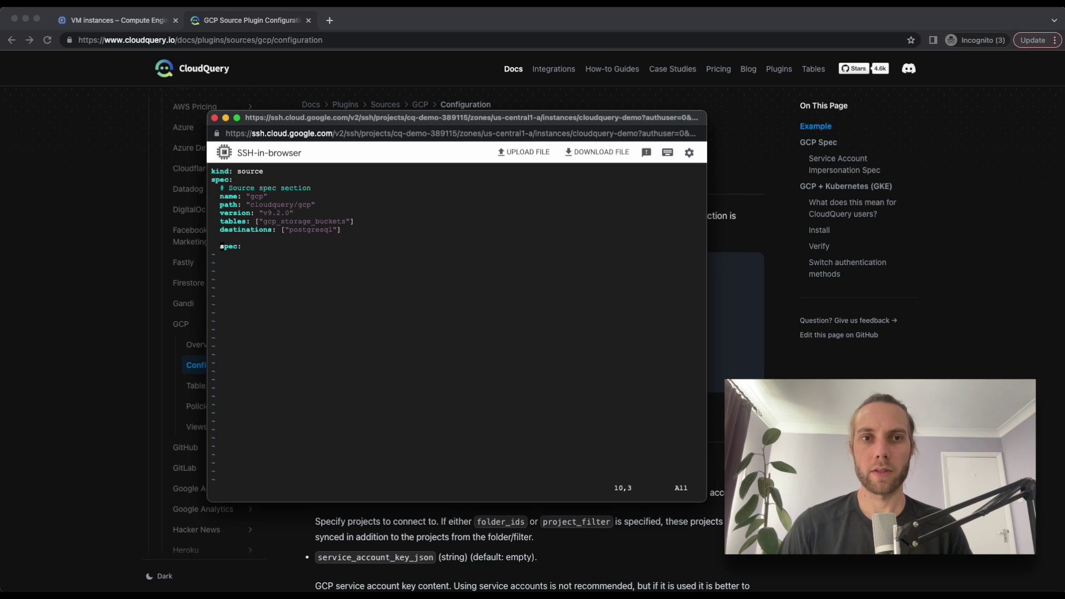
{"action": "type", "text": "kdd"}
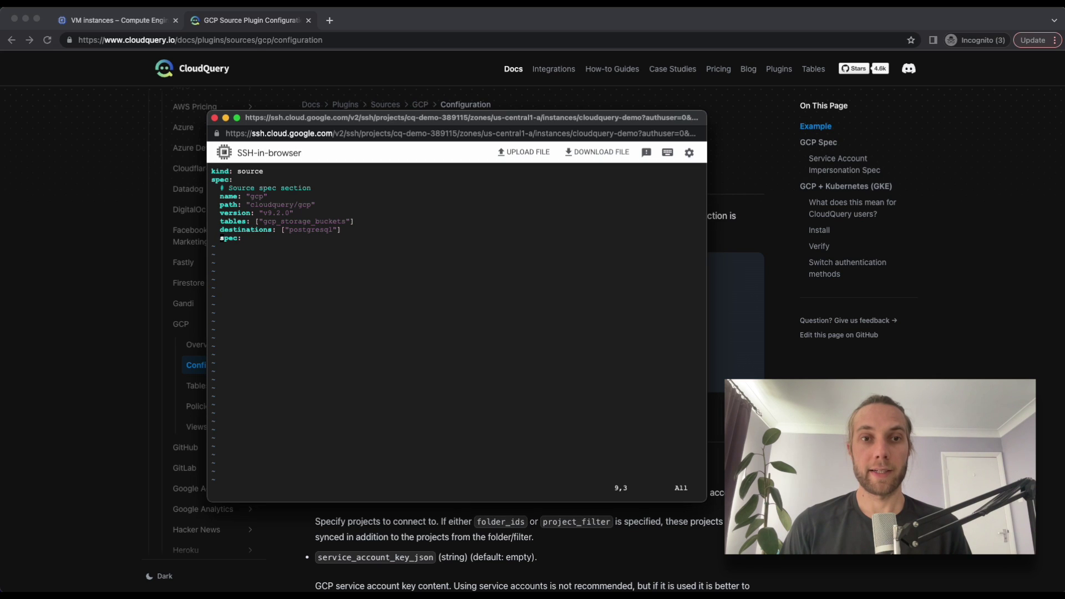
{"action": "type", "text": "o"}
{"action": "key", "text": "BackSpace"}
{"action": "key", "text": "BackSpace"}
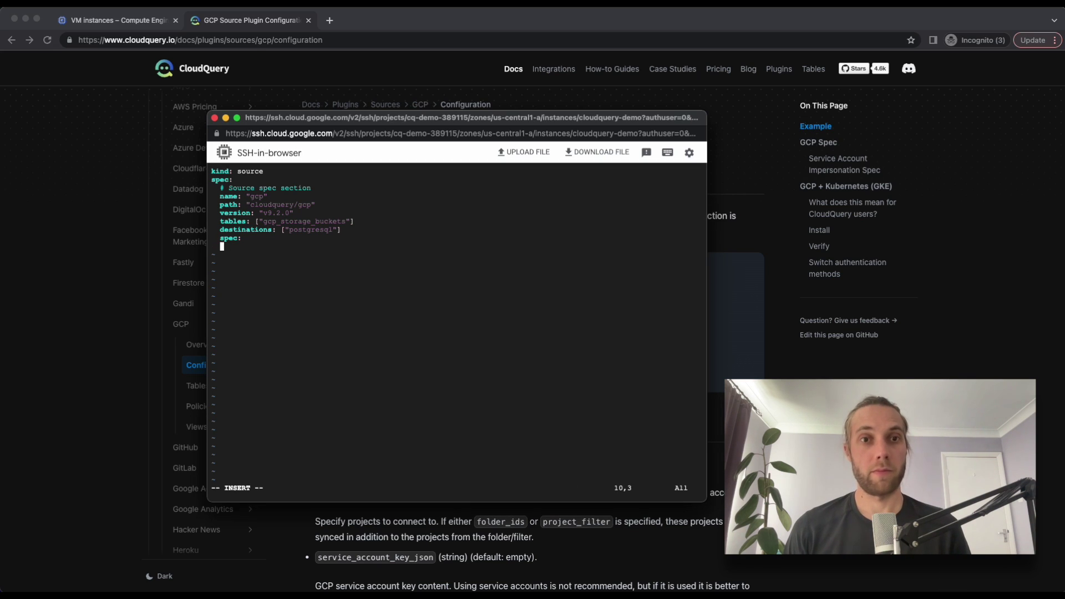
{"action": "type", "text": "---"}
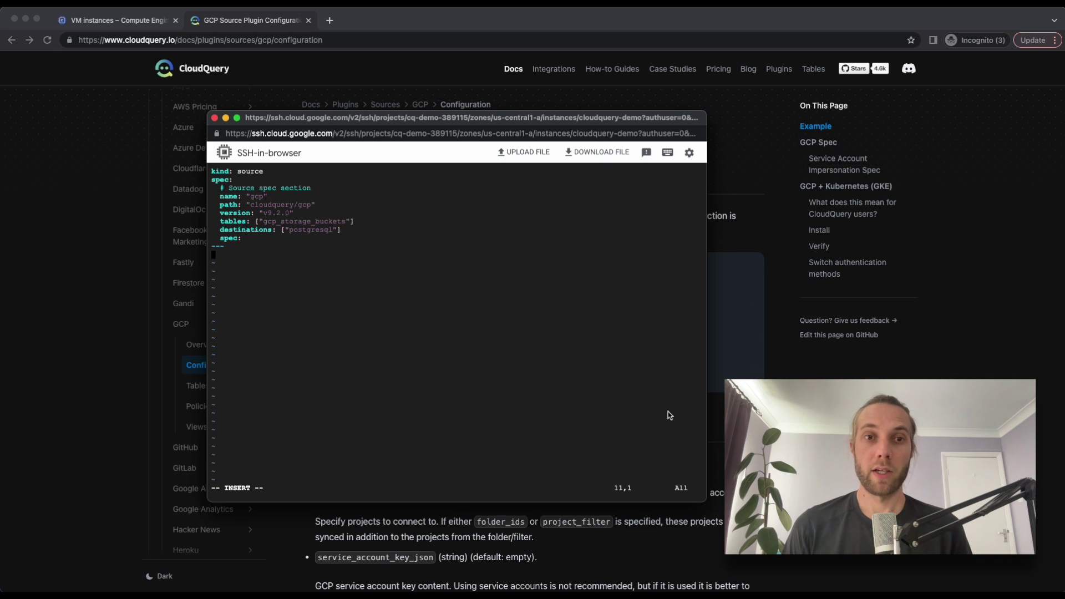
{"action": "key", "text": "super+grave"}
Step: Copy the example configuration from the PostgreSQL destination plugin's Overview page
{"action": "left_click", "coordinate": [487, 400]}
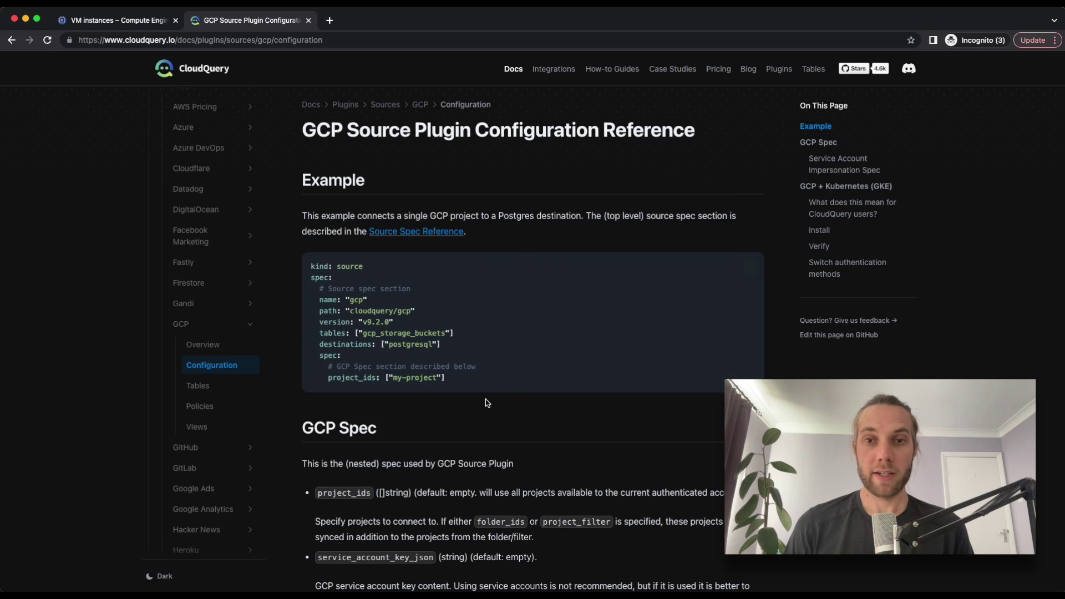
{"action": "left_click", "coordinate": [246, 325]}
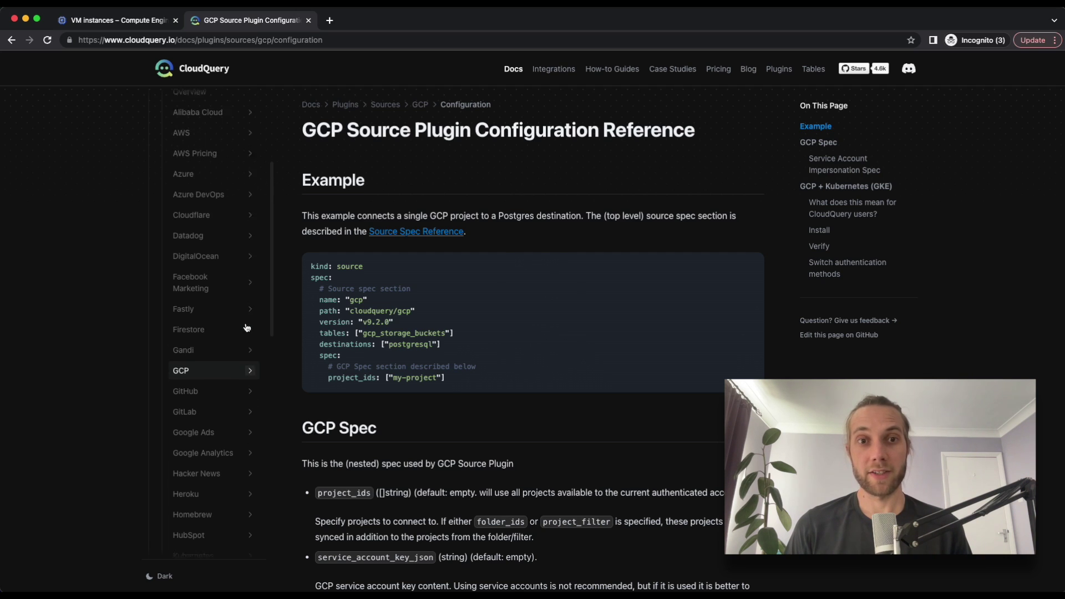
{"action": "scroll", "coordinate": [246, 326], "scroll_direction": "down", "scroll_amount": 1}
{"action": "scroll", "coordinate": [245, 326], "scroll_direction": "down", "scroll_amount": 5}
{"action": "scroll", "coordinate": [246, 326], "scroll_direction": "down", "scroll_amount": 5}
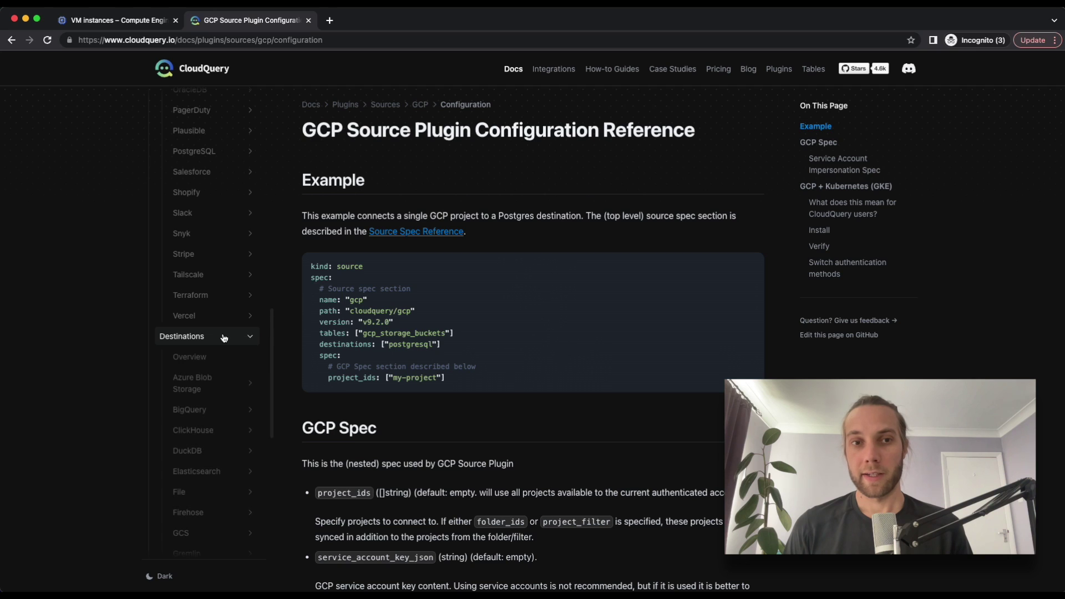
{"action": "scroll", "coordinate": [224, 333], "scroll_direction": "down", "scroll_amount": 3}
{"action": "scroll", "coordinate": [223, 336], "scroll_direction": "down", "scroll_amount": 3}
{"action": "scroll", "coordinate": [224, 358], "scroll_direction": "down", "scroll_amount": 2}
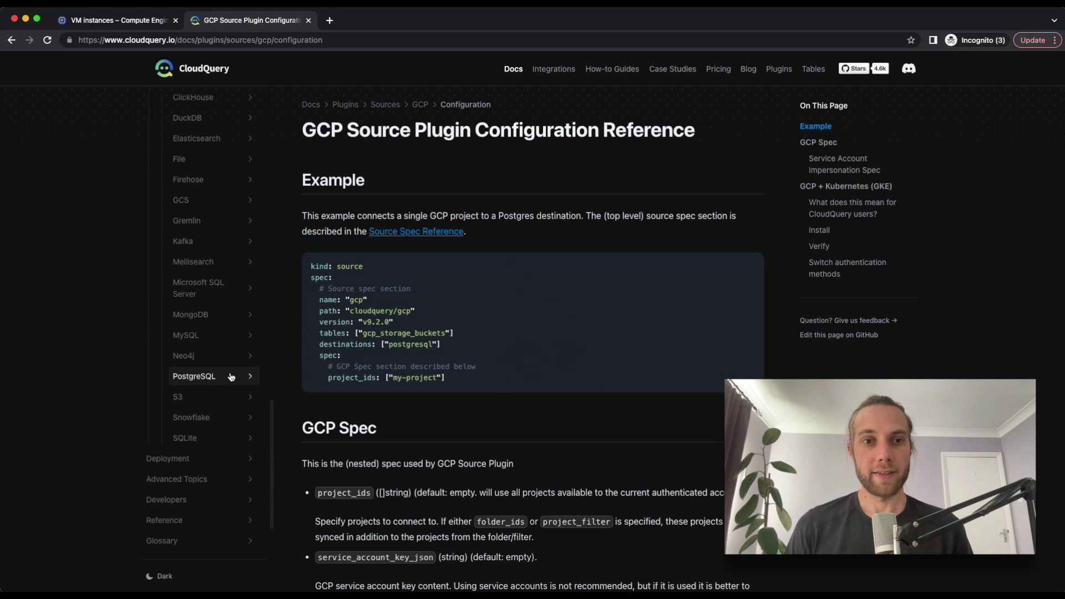
{"action": "left_click", "coordinate": [231, 374]}
{"action": "left_click", "coordinate": [203, 365]}
{"action": "scroll", "coordinate": [349, 367], "scroll_direction": "down", "scroll_amount": 3}
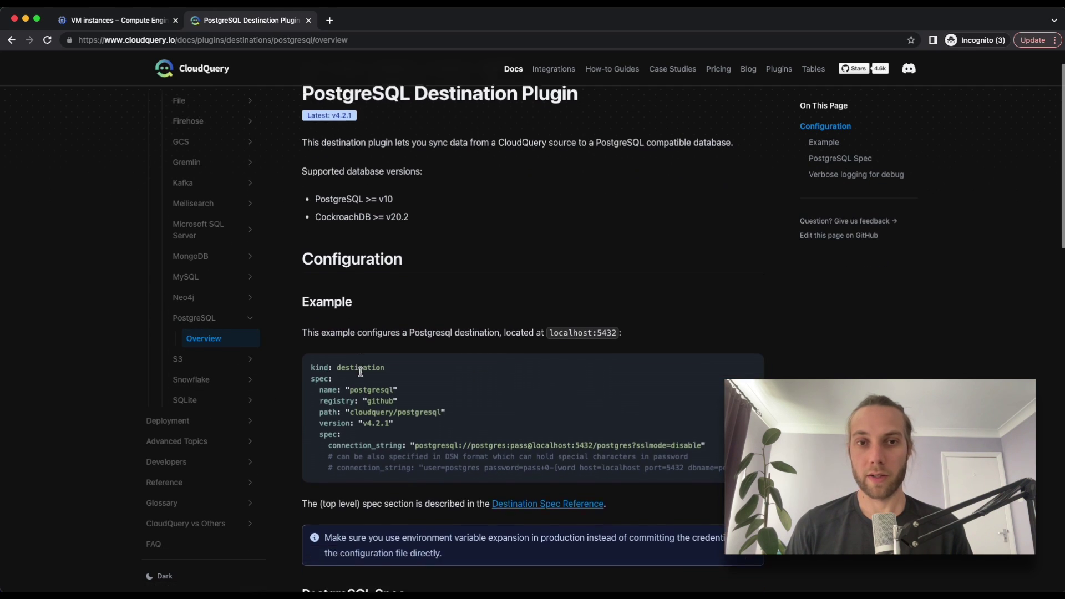
{"action": "scroll", "coordinate": [333, 291], "scroll_direction": "down", "scroll_amount": 2}
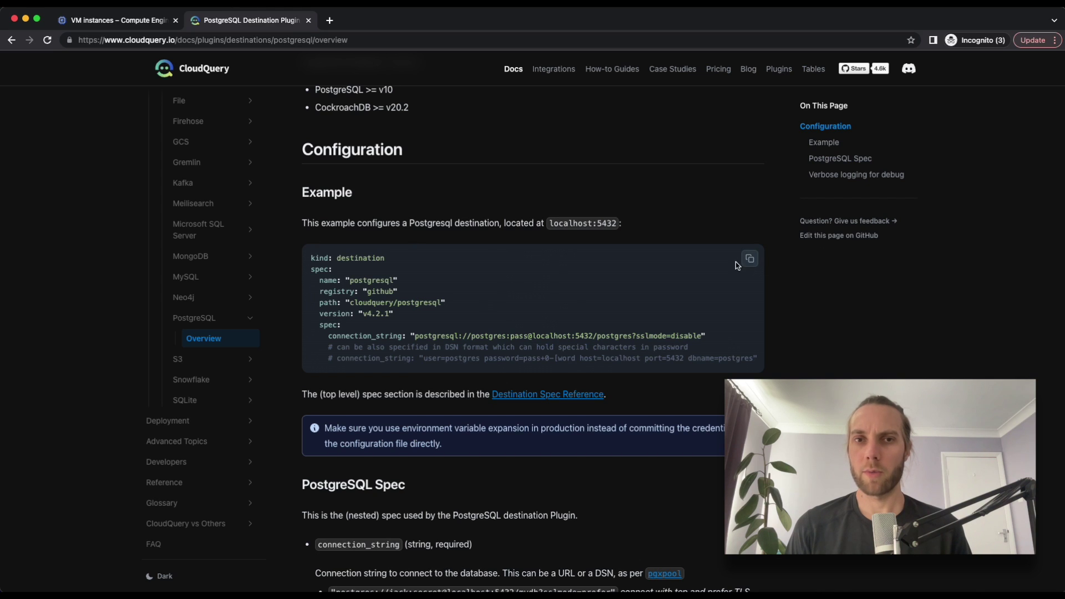
{"action": "left_click", "coordinate": [750, 259]}
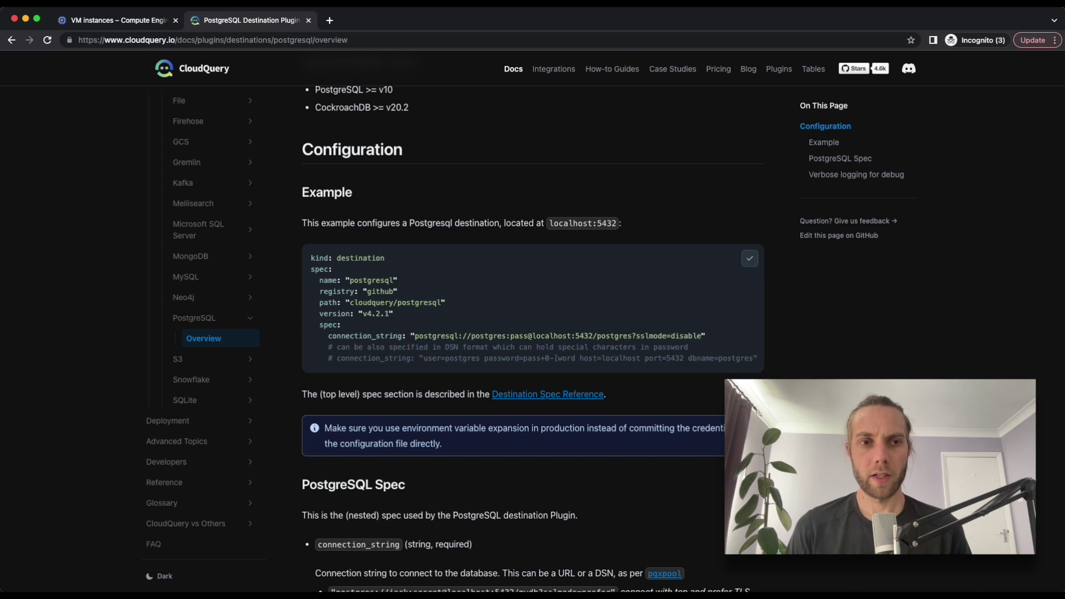
{"action": "left_click", "coordinate": [333, 20]}
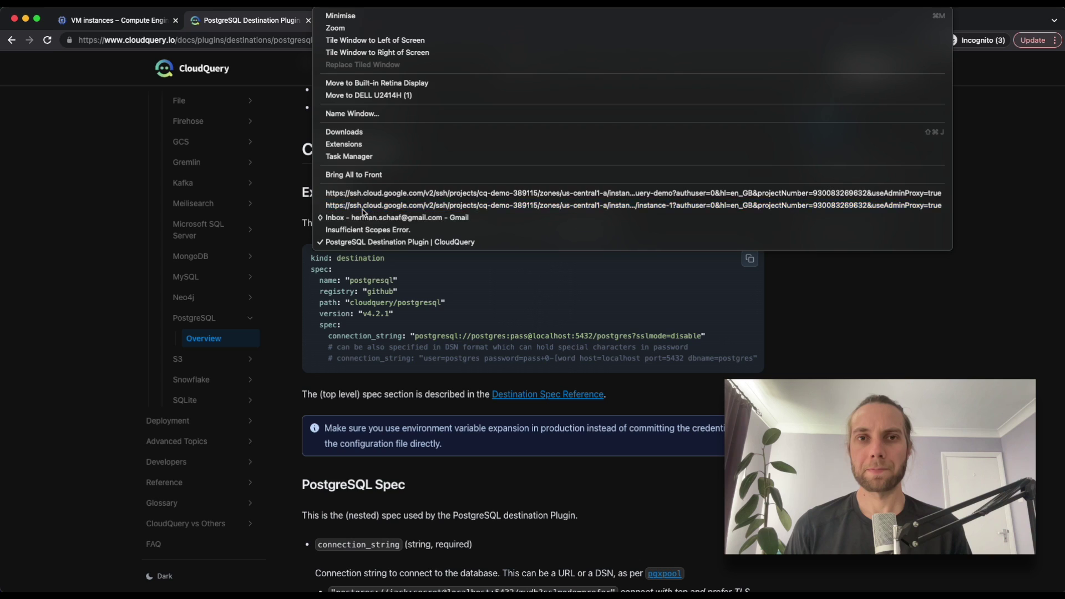
Step: Close the other instance's SSH terminal and switch to the cloudquery-demo terminal
{"action": "left_click", "coordinate": [500, 202]}
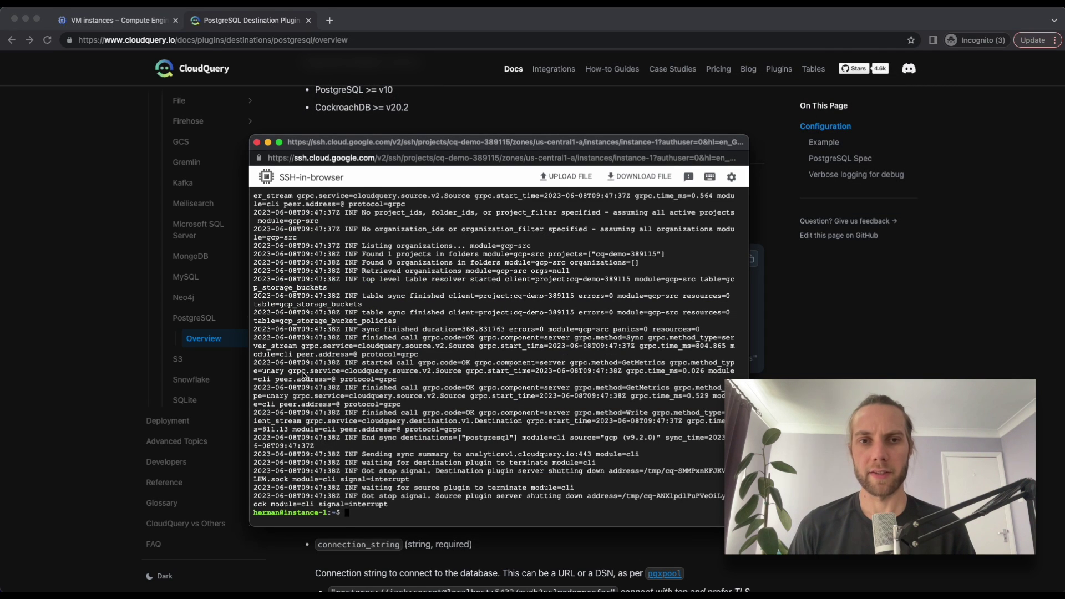
{"action": "left_click", "coordinate": [259, 141]}
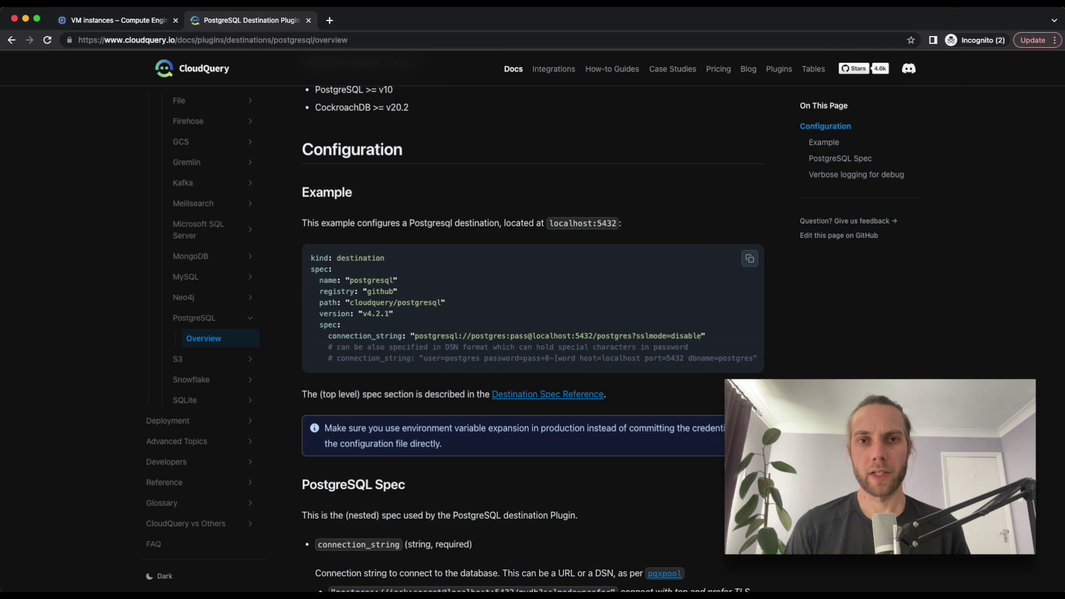
{"action": "left_click", "coordinate": [333, 21]}
{"action": "left_click", "coordinate": [389, 195]}
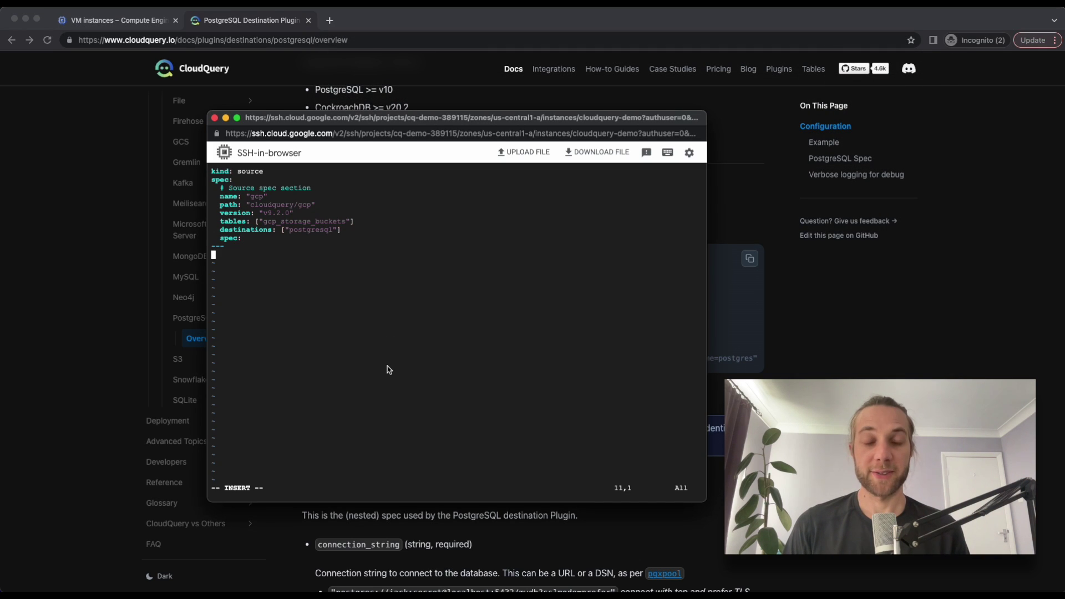
Step: Paste the PostgreSQL destination block into config.yml
{"action": "key", "text": "ctrl+v"}
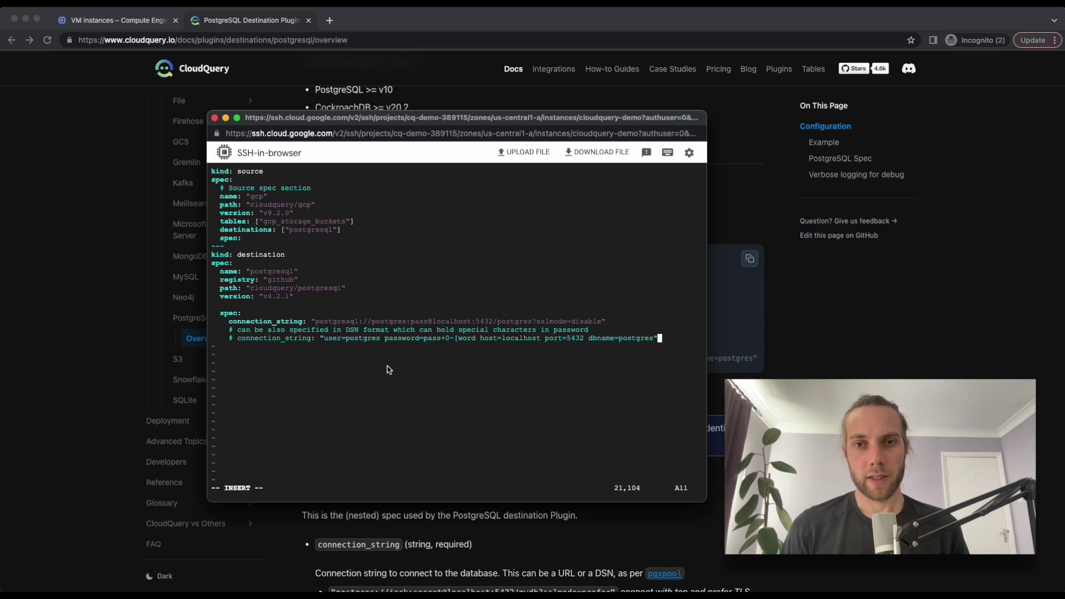
{"action": "key", "text": "Escape"}
{"action": "key", "text": "k"}
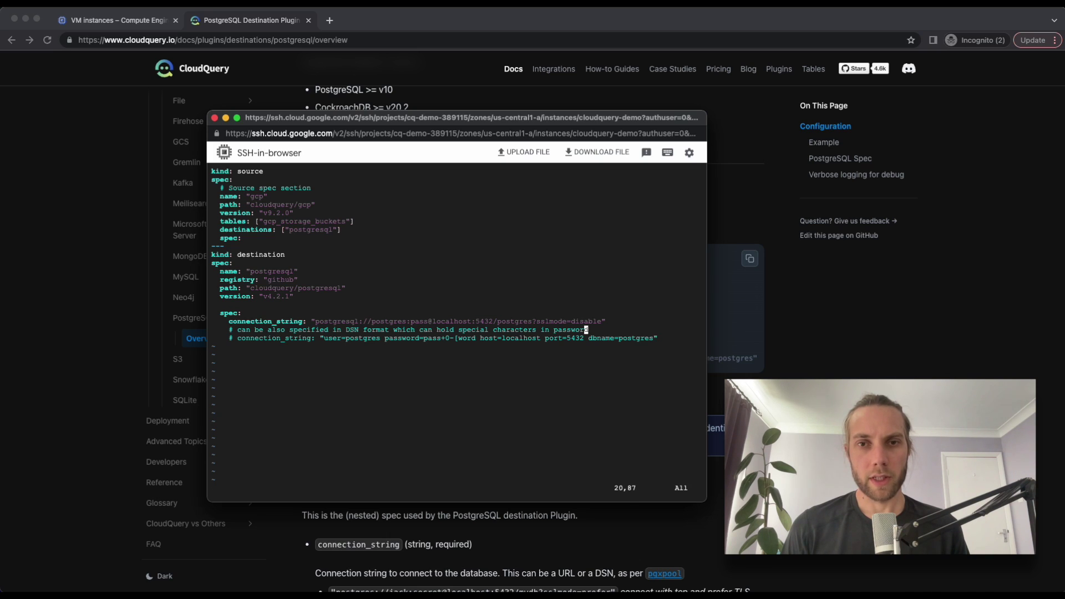
Step: Delete the comment and blank lines, save config.yml, and run ./cloudquery sync config.yml
{"action": "key", "text": "d"}
{"action": "key", "text": "d"}
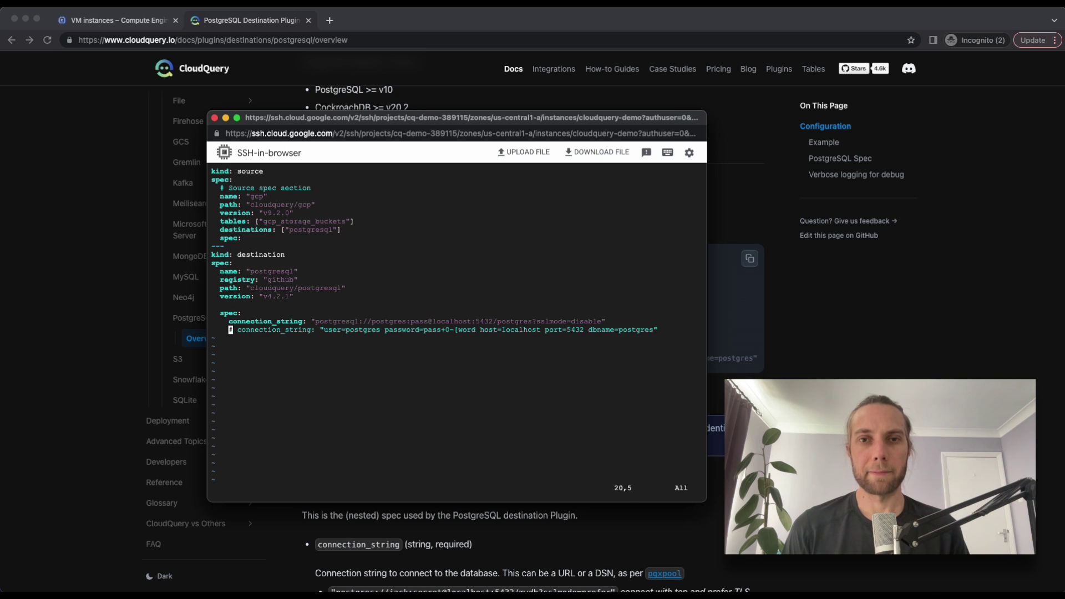
{"action": "key", "text": "d"}
{"action": "key", "text": "d"}
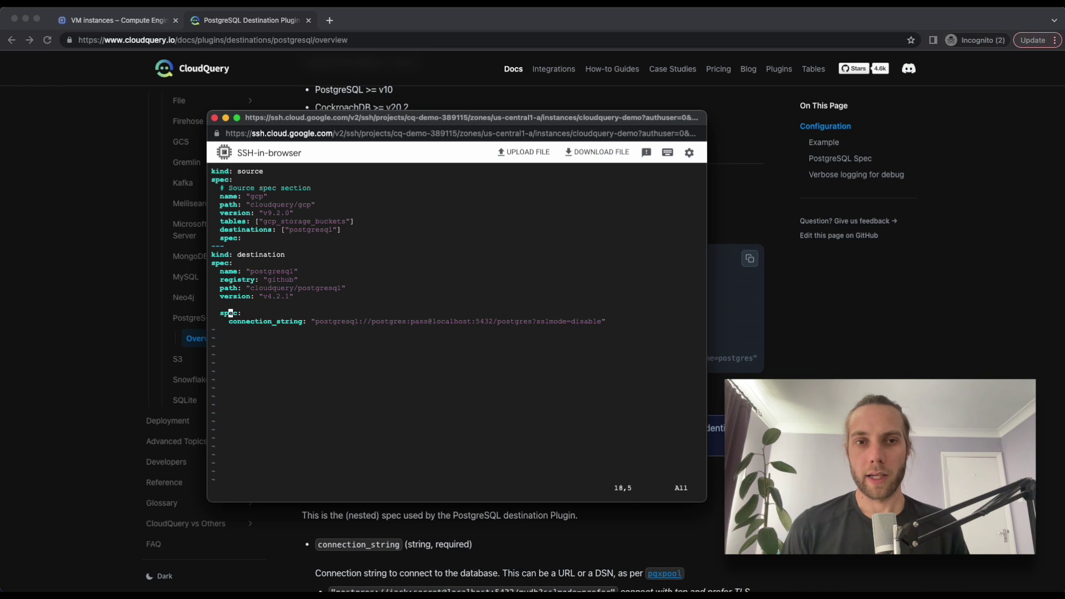
{"action": "key", "text": "k"}
{"action": "key", "text": "d"}
{"action": "key", "text": "d"}
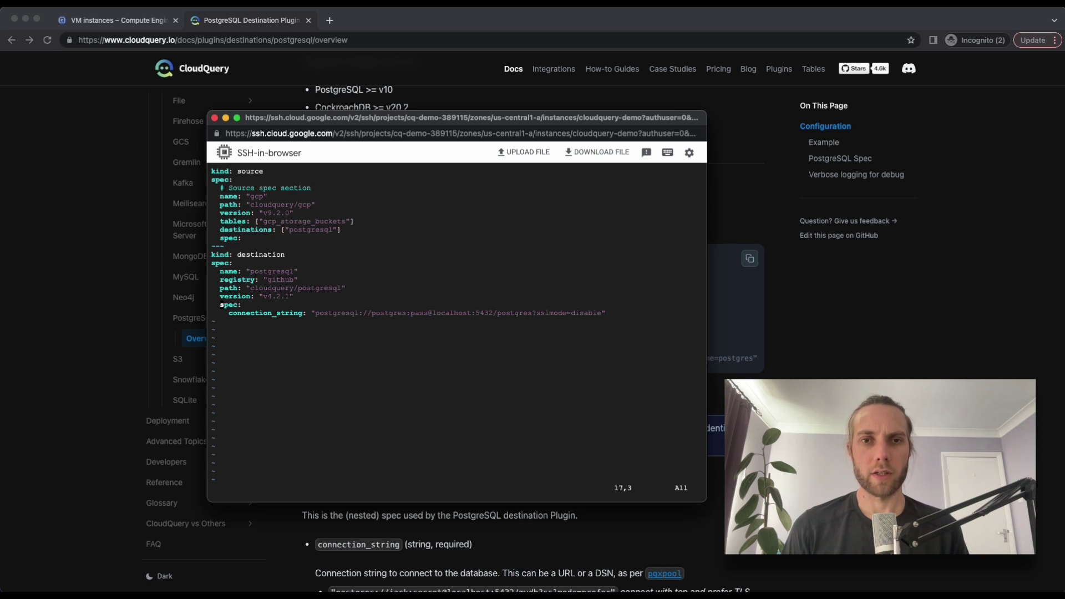
{"action": "type", "text": ":wq"}
{"action": "key", "text": "Return"}
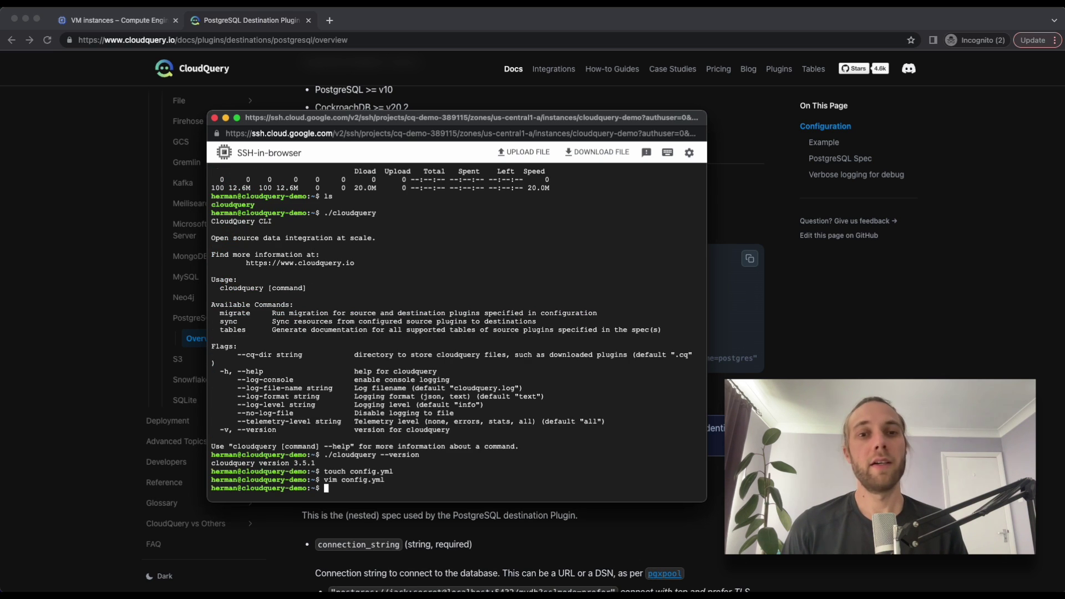
{"action": "type", "text": "cloudquery "}
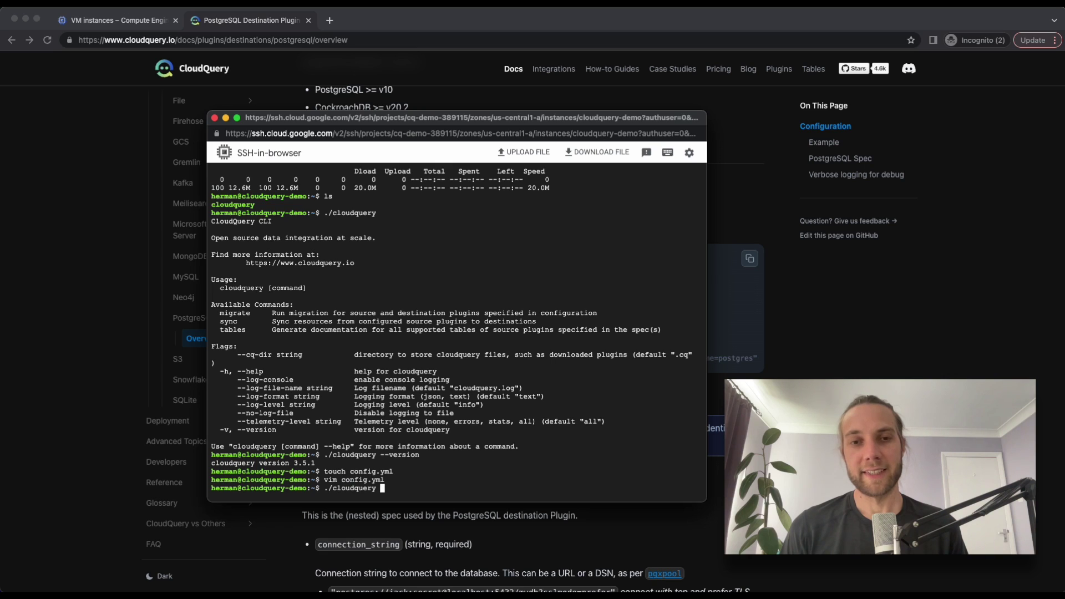
{"action": "type", "text": "sync config.yml"}
{"action": "key", "text": "Return"}
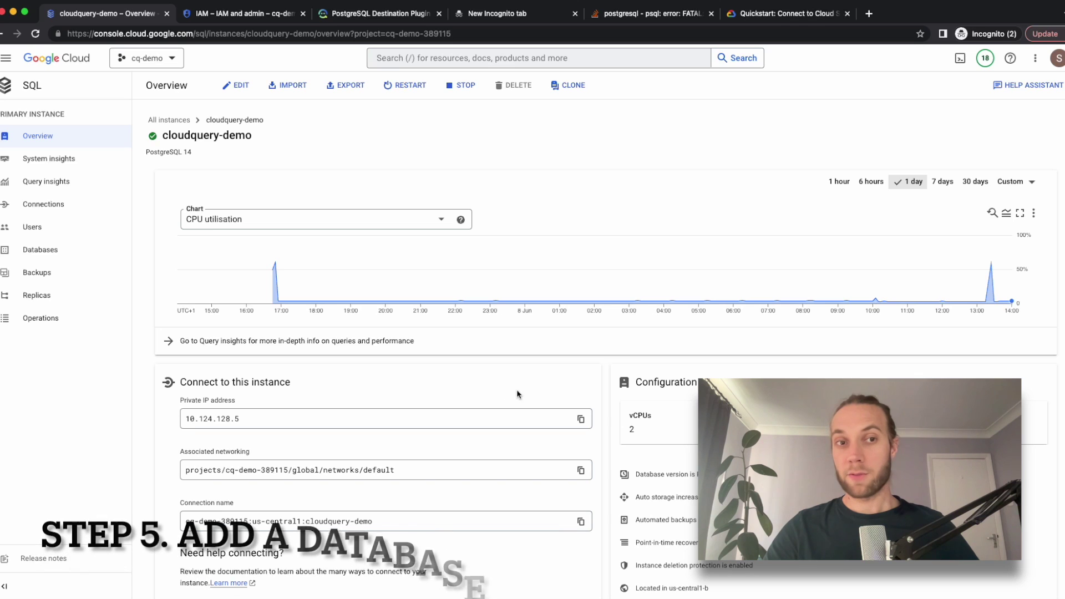
Step: Create a database named cloudquery on the cloudquery-demo instance
{"action": "left_click", "coordinate": [84, 257]}
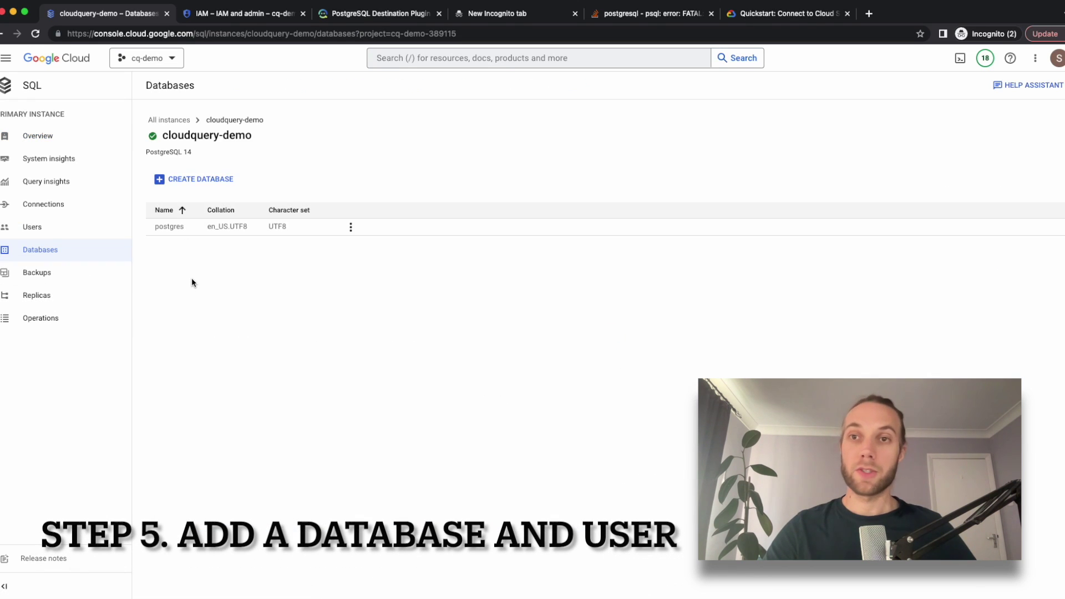
{"action": "left_click", "coordinate": [199, 178]}
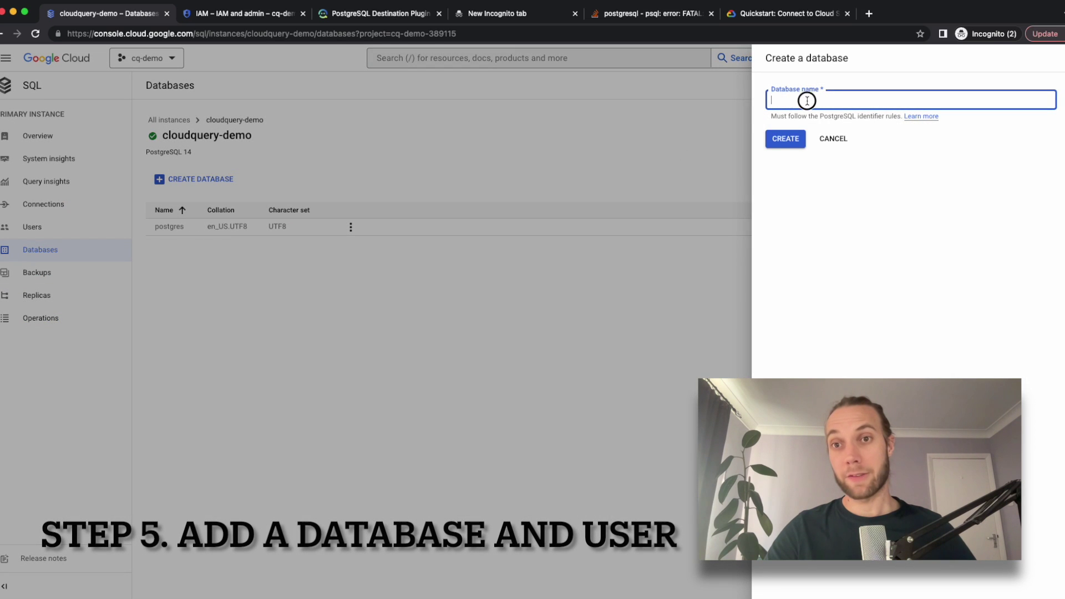
{"action": "type", "text": "cloudquery"}
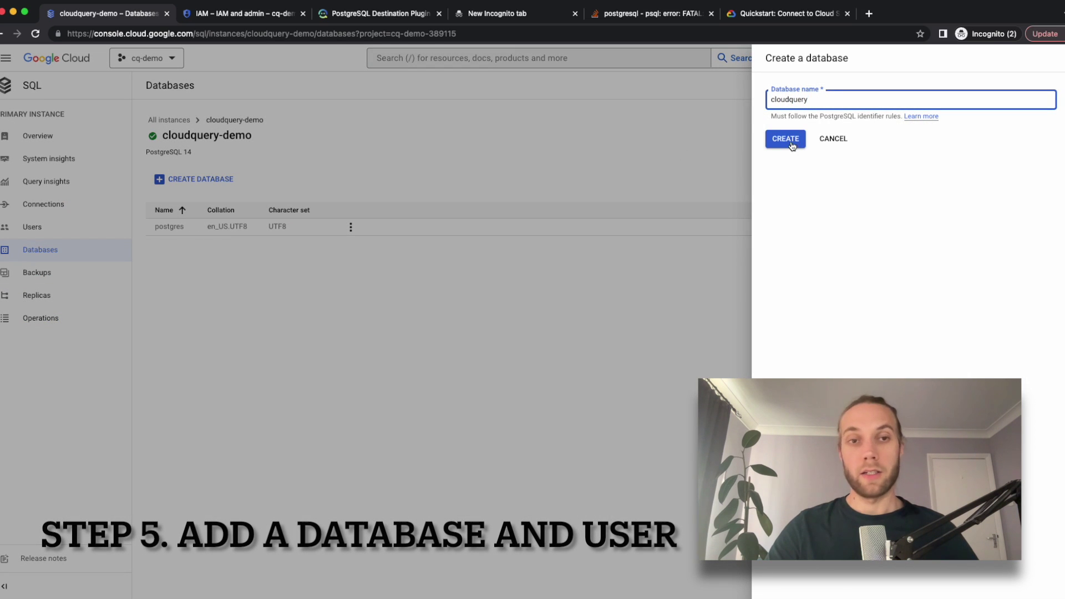
{"action": "left_click", "coordinate": [785, 138]}
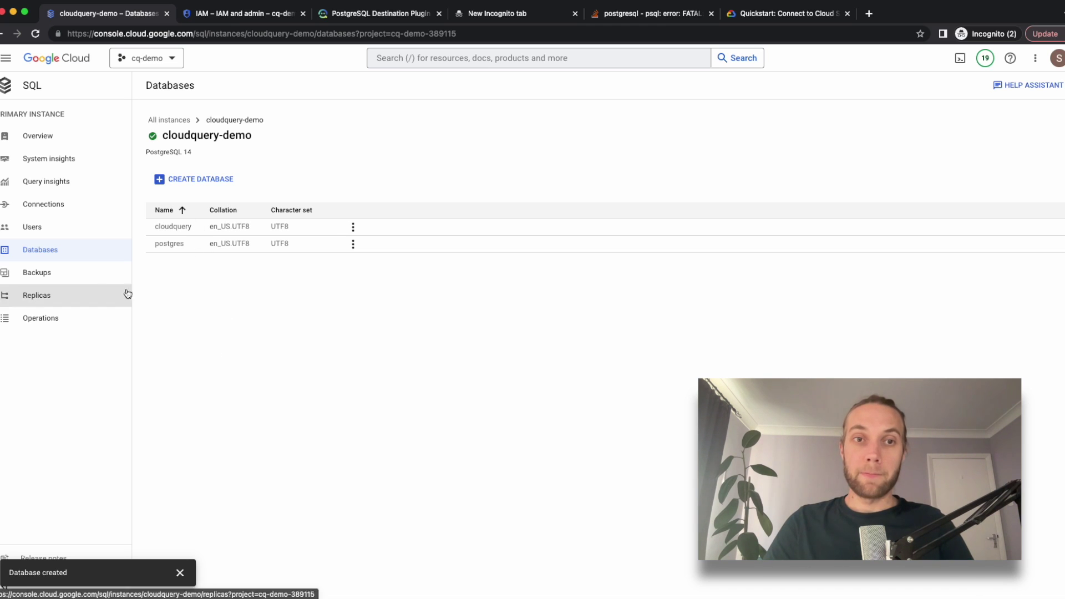
Step: Add a cloudquery user account with a generated password, copying the password first
{"action": "left_click", "coordinate": [55, 232]}
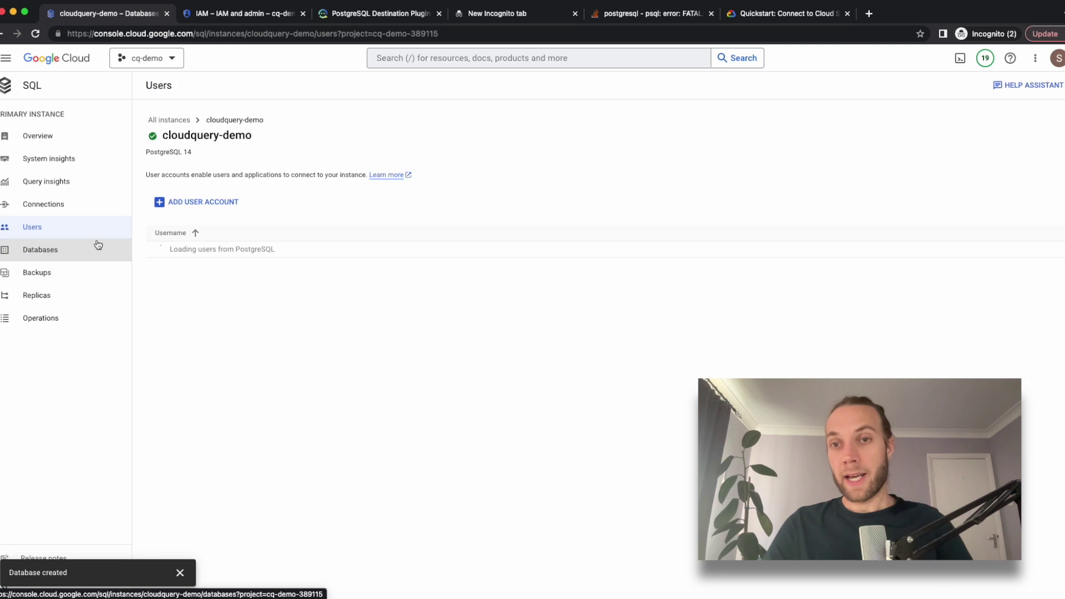
{"action": "left_click", "coordinate": [200, 202]}
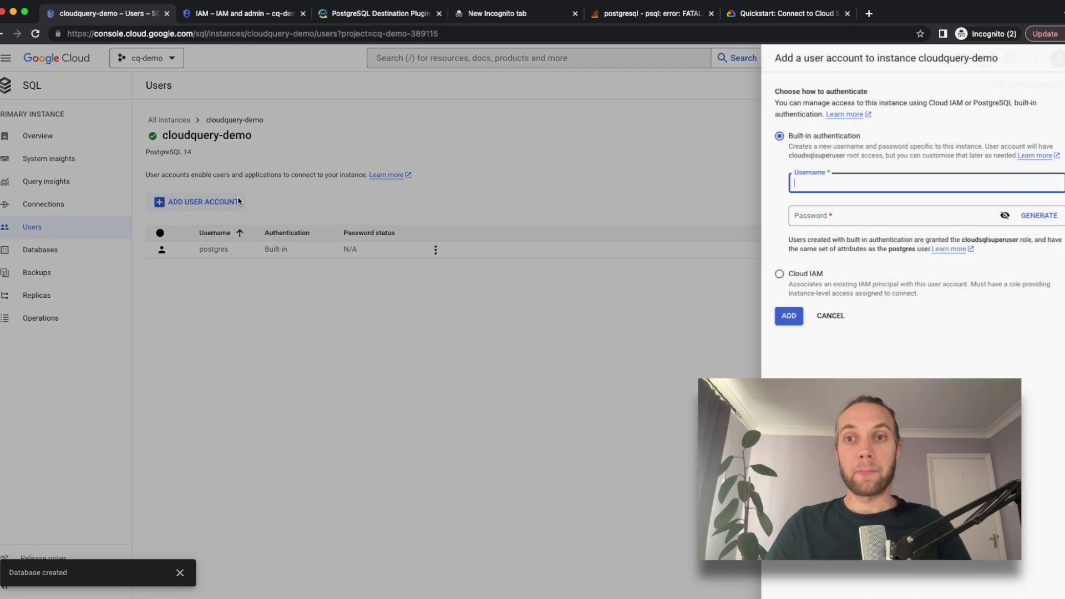
{"action": "left_click", "coordinate": [829, 216]}
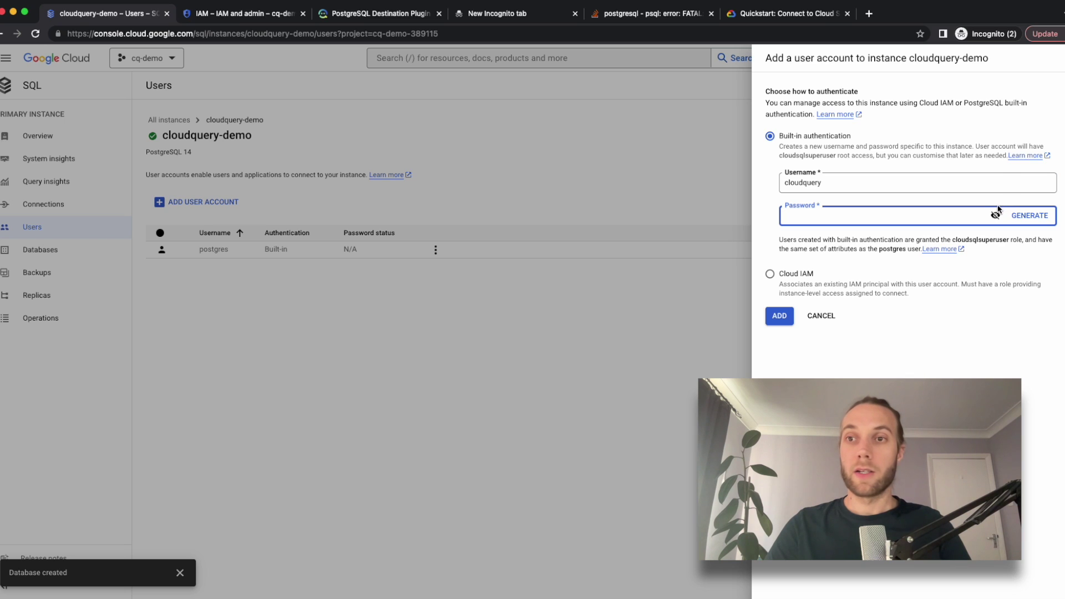
{"action": "left_click", "coordinate": [1030, 215]}
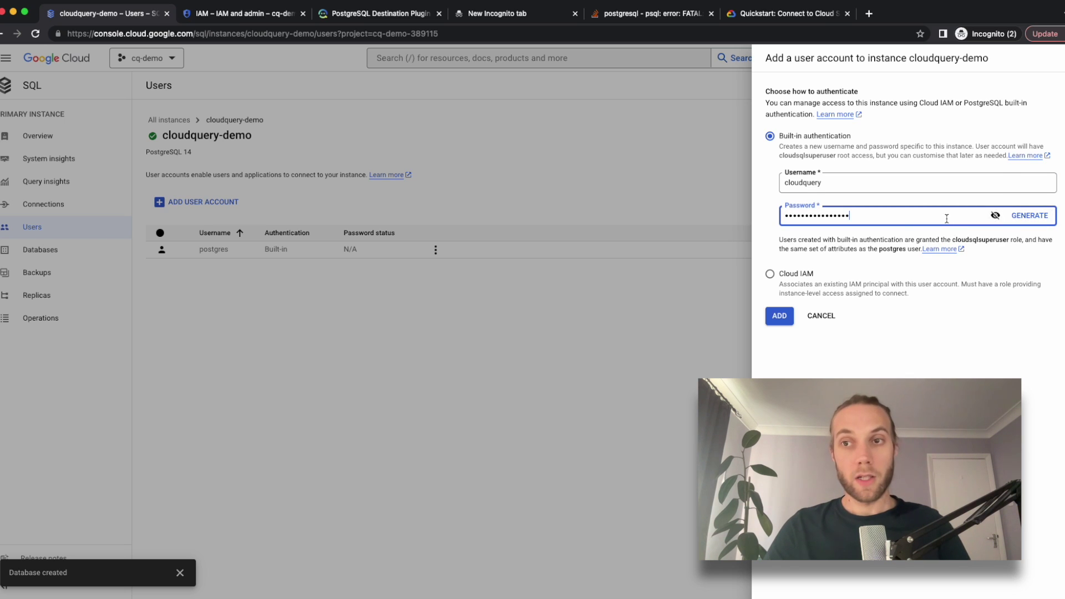
{"action": "left_click", "coordinate": [995, 215]}
{"action": "triple_click", "coordinate": [929, 217]}
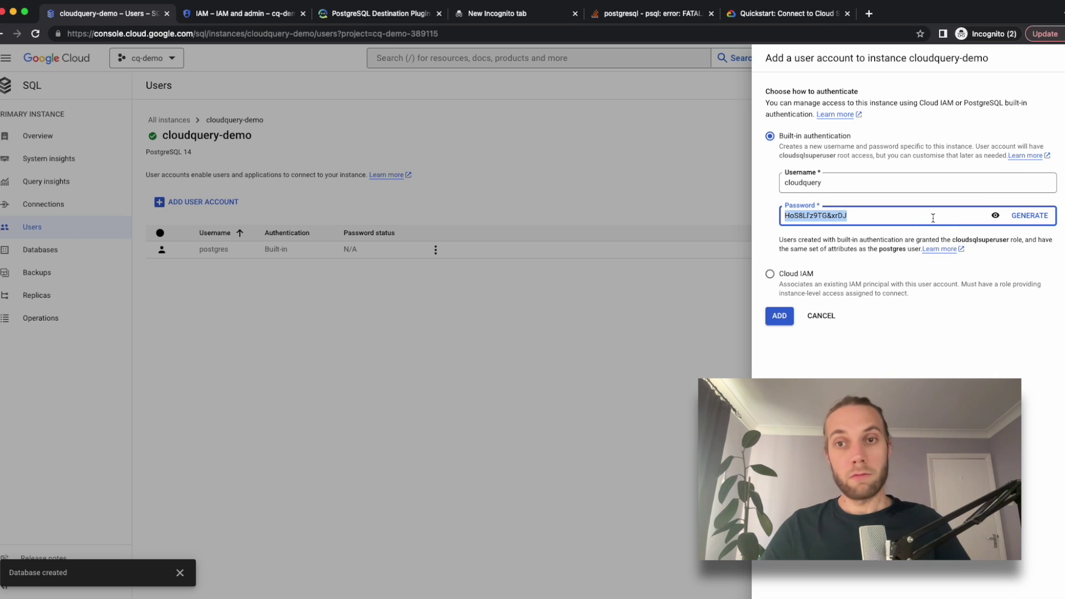
{"action": "left_click", "coordinate": [996, 215]}
{"action": "left_click", "coordinate": [779, 315]}
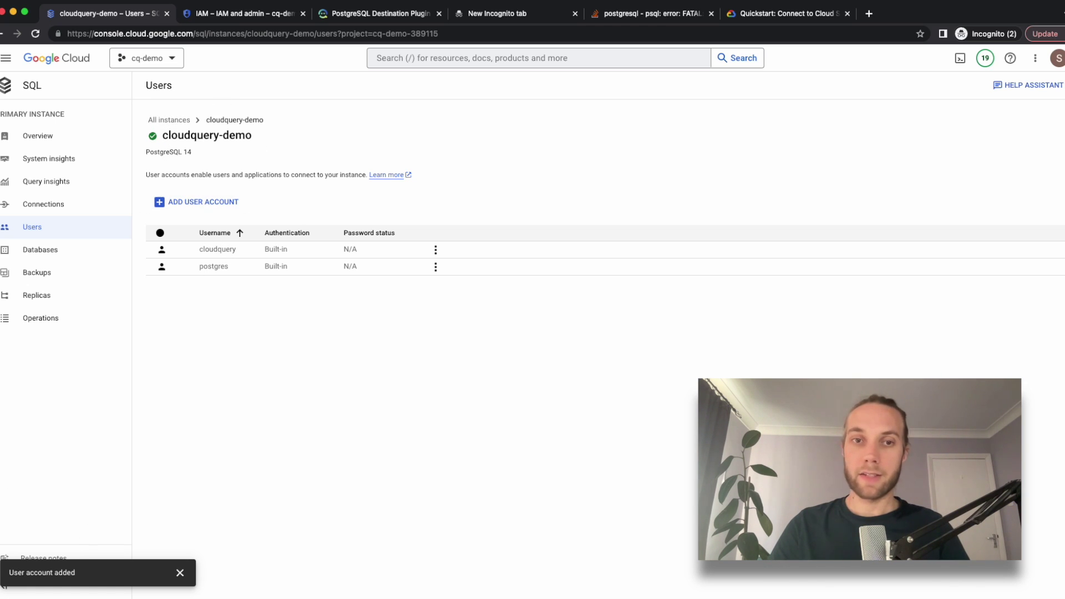
{"action": "left_click", "coordinate": [333, 7]}
Step: In config.yml, insert the copied password and '@' before host 10.124.128.5
{"action": "left_click", "coordinate": [367, 216]}
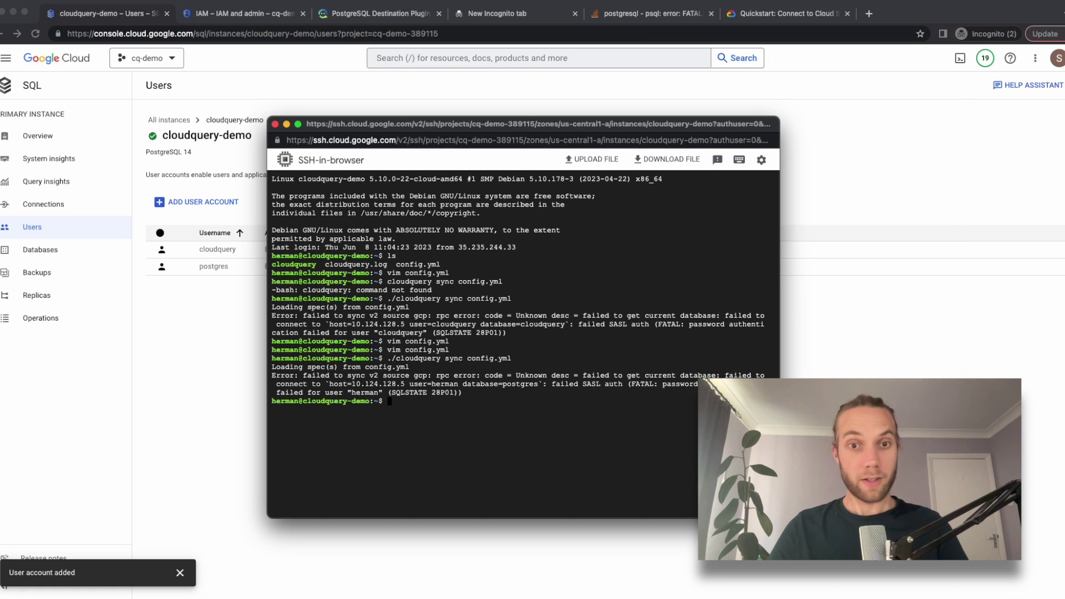
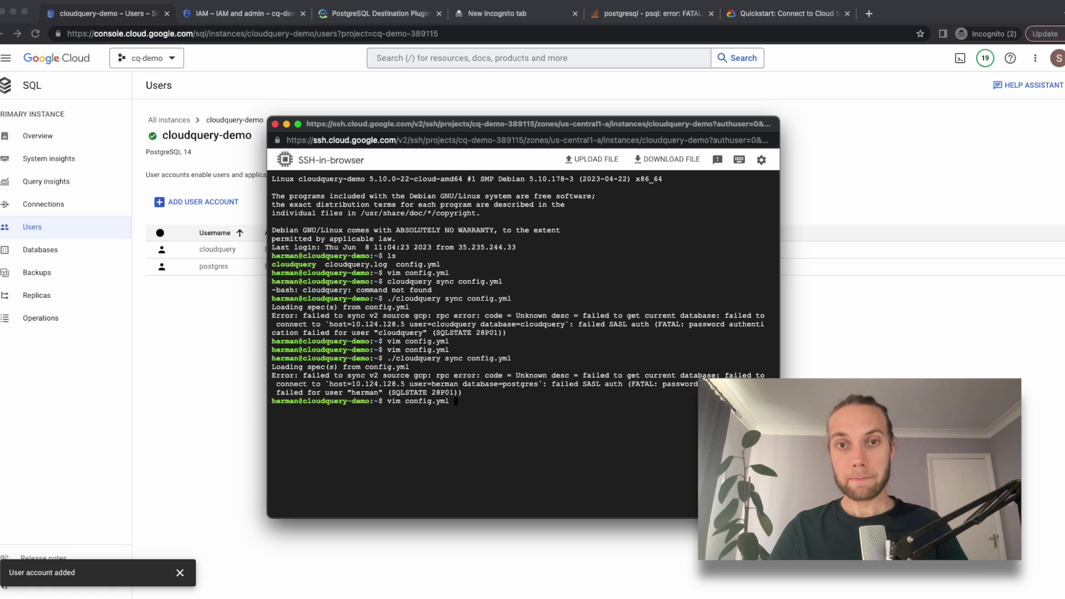
{"action": "key", "text": "Return"}
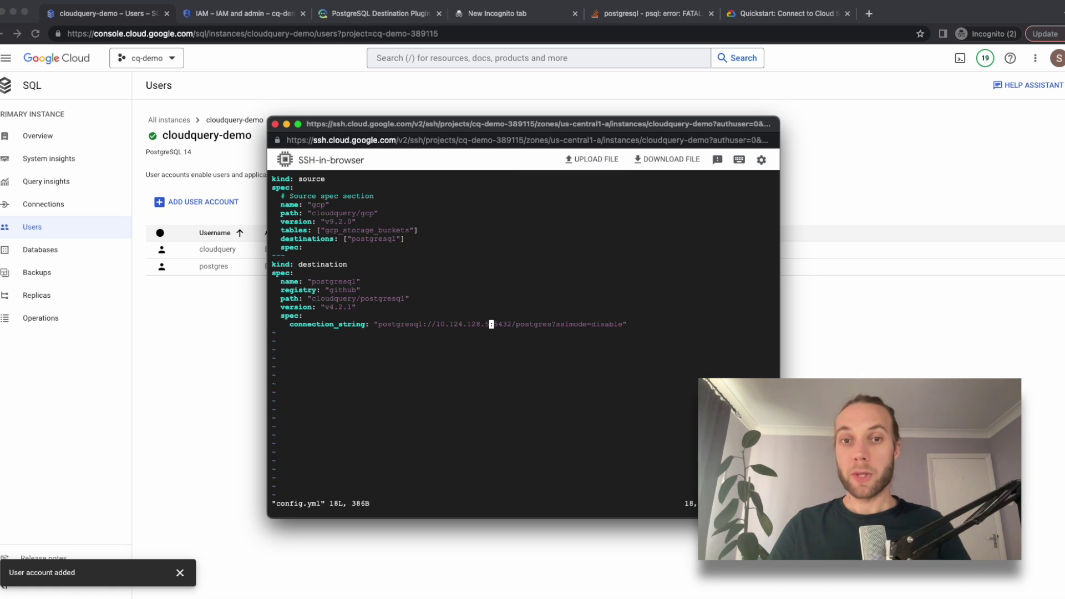
{"action": "key", "text": "Left"}
{"action": "key", "text": "Left"}
{"action": "key", "text": "Left"}
{"action": "key", "text": "Left"}
{"action": "key", "text": "Left"}
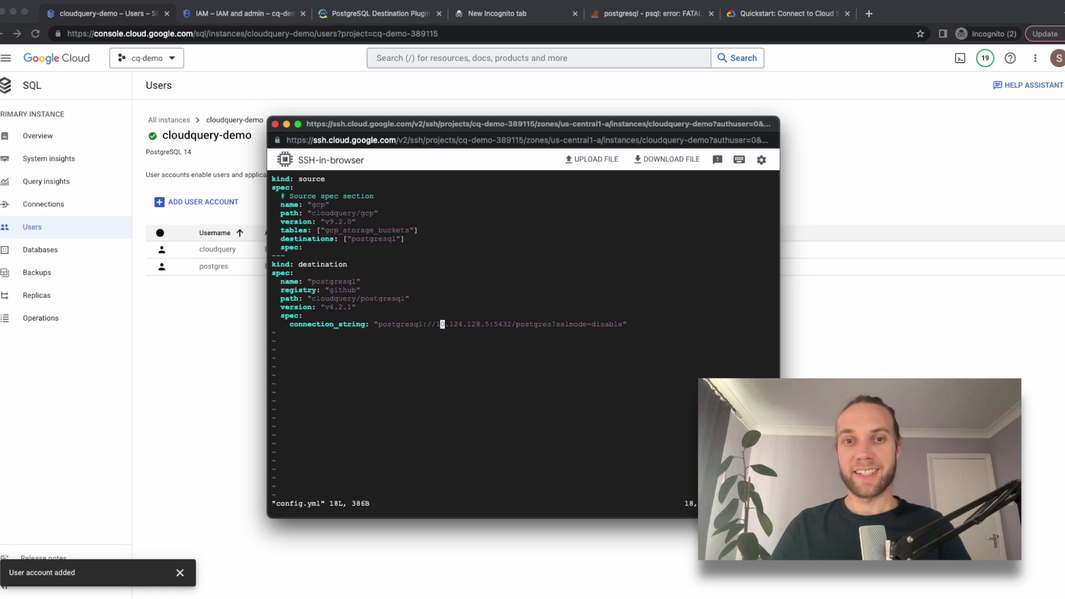
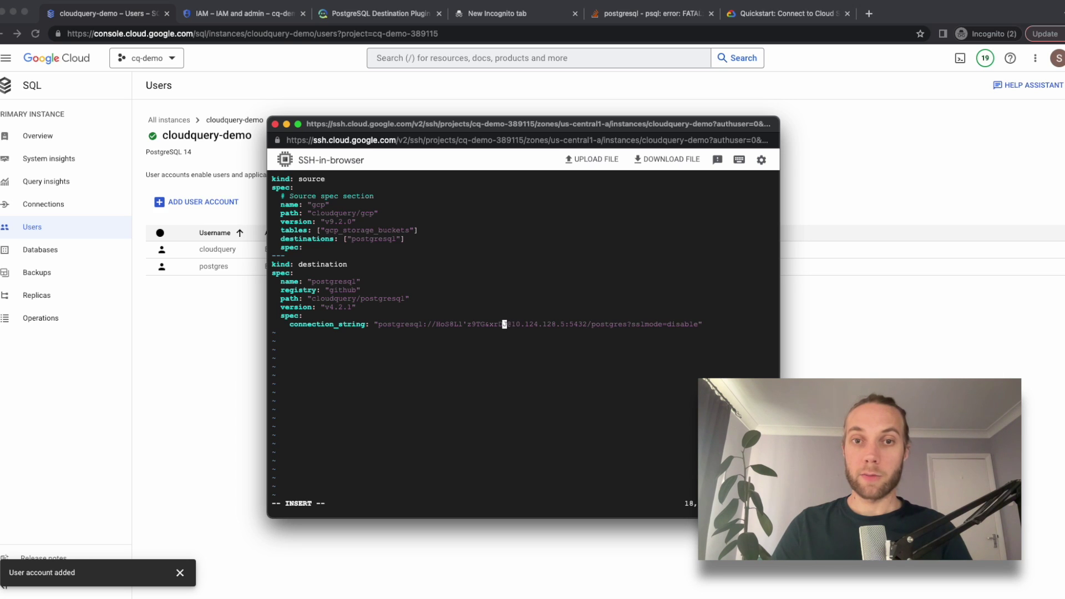
{"action": "key", "text": "Left"}
{"action": "key", "text": "Left"}
{"action": "key", "text": "Left"}
{"action": "key", "text": "Left"}
{"action": "key", "text": "Left"}
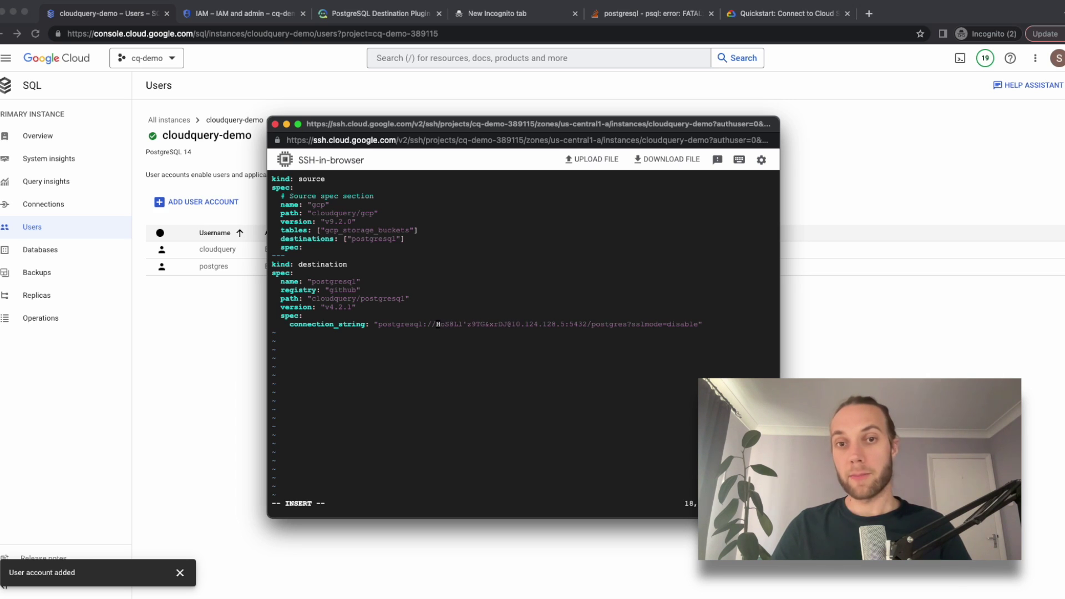
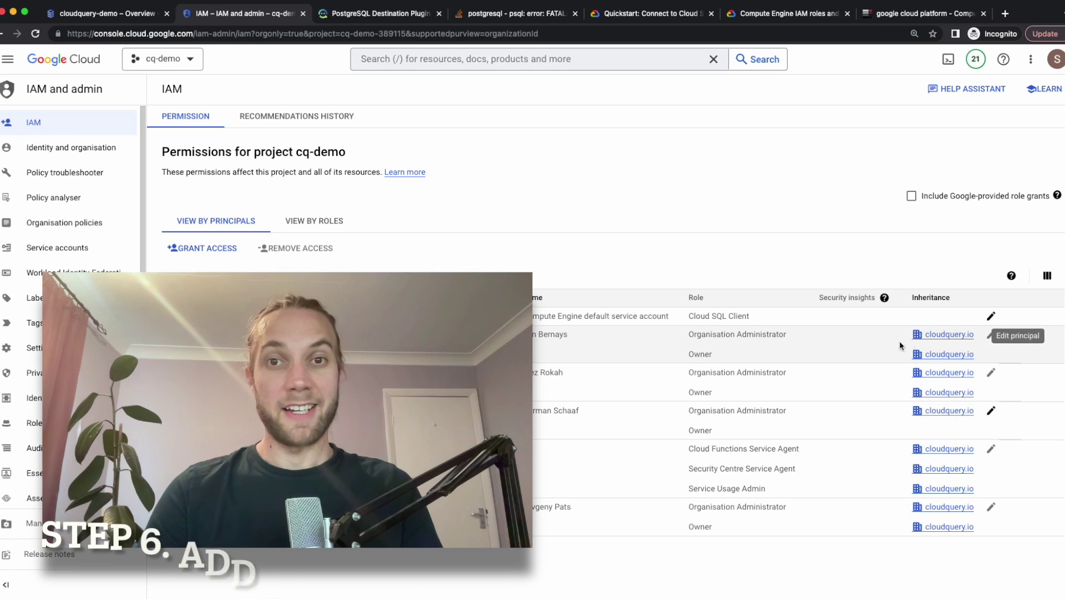
Step: Add the Viewer and Browser roles to the default compute service account and save
{"action": "left_click", "coordinate": [993, 317]}
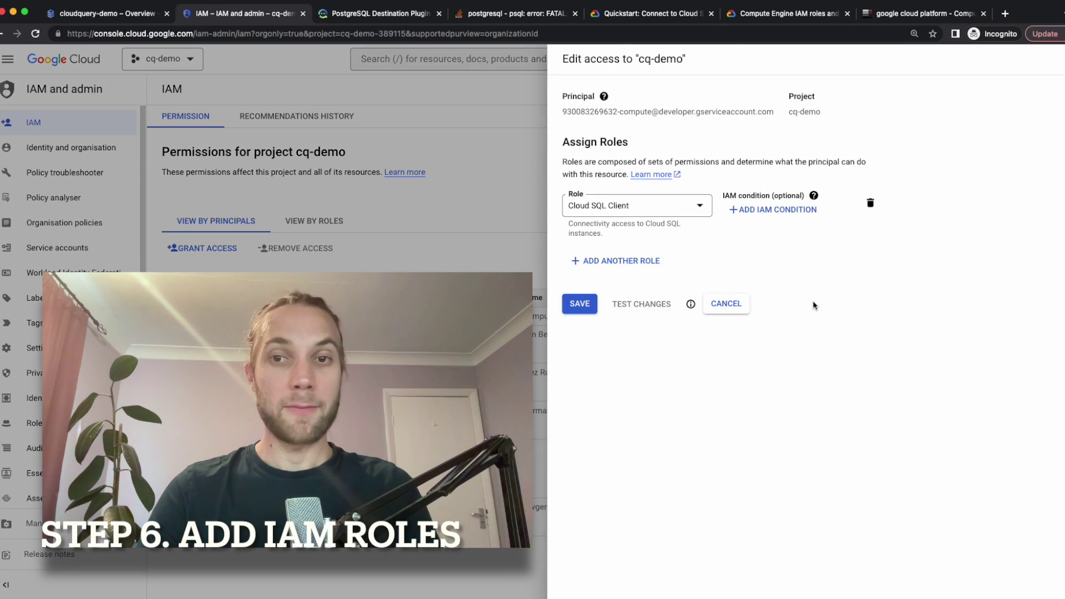
{"action": "left_click", "coordinate": [643, 260]}
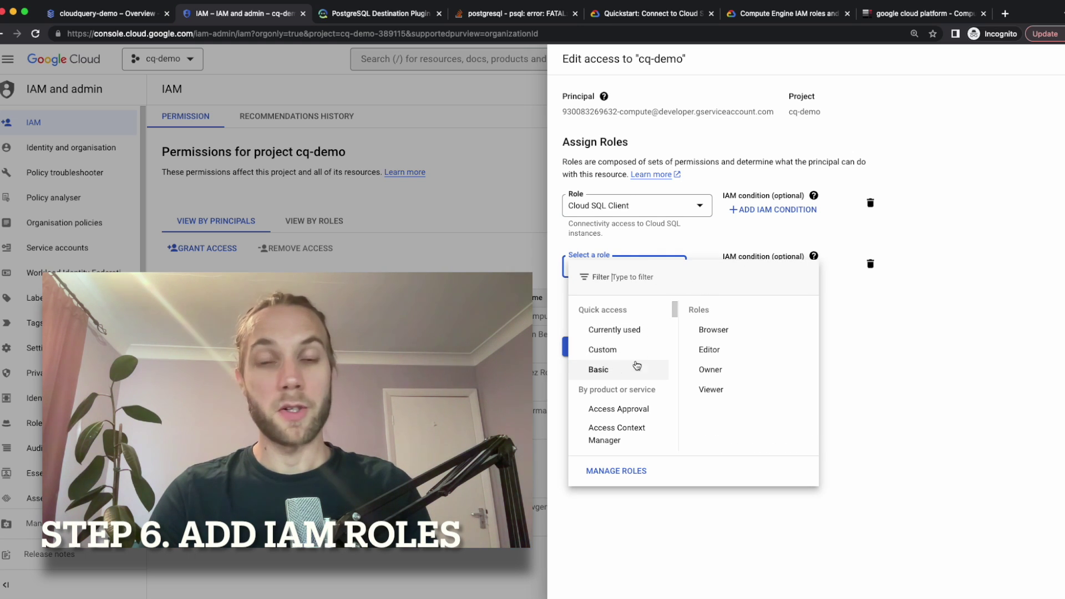
{"action": "mouse_move", "coordinate": [599, 369]}
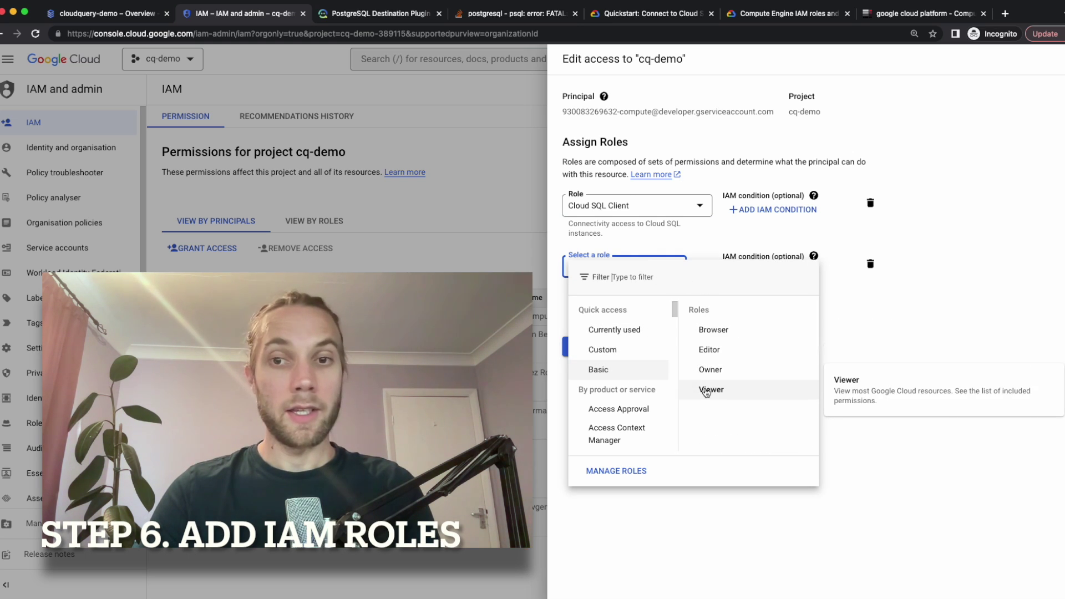
{"action": "left_click", "coordinate": [710, 390]}
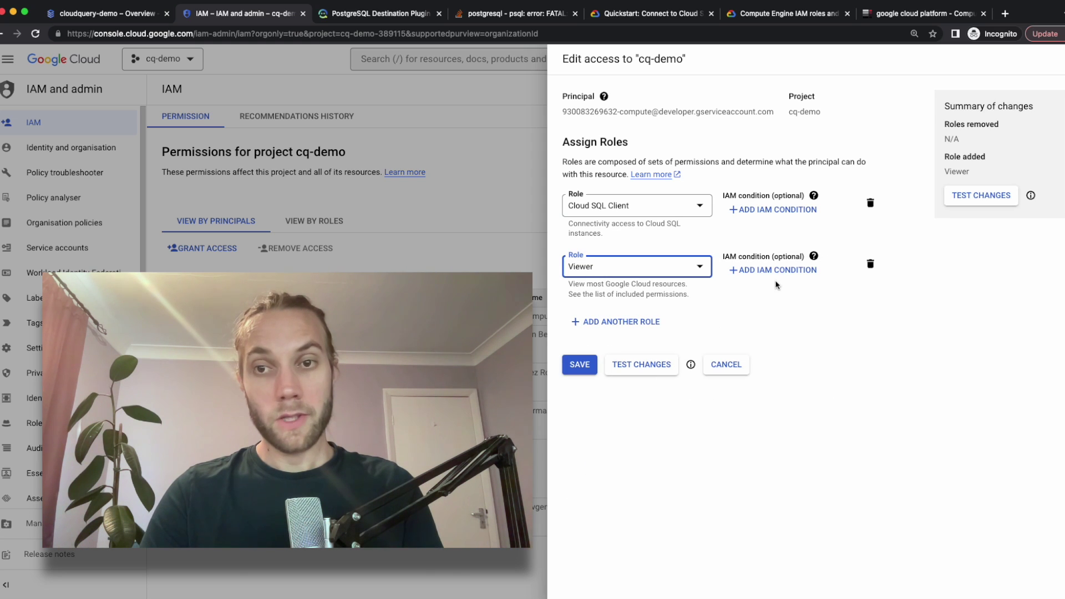
{"action": "left_click", "coordinate": [638, 323]}
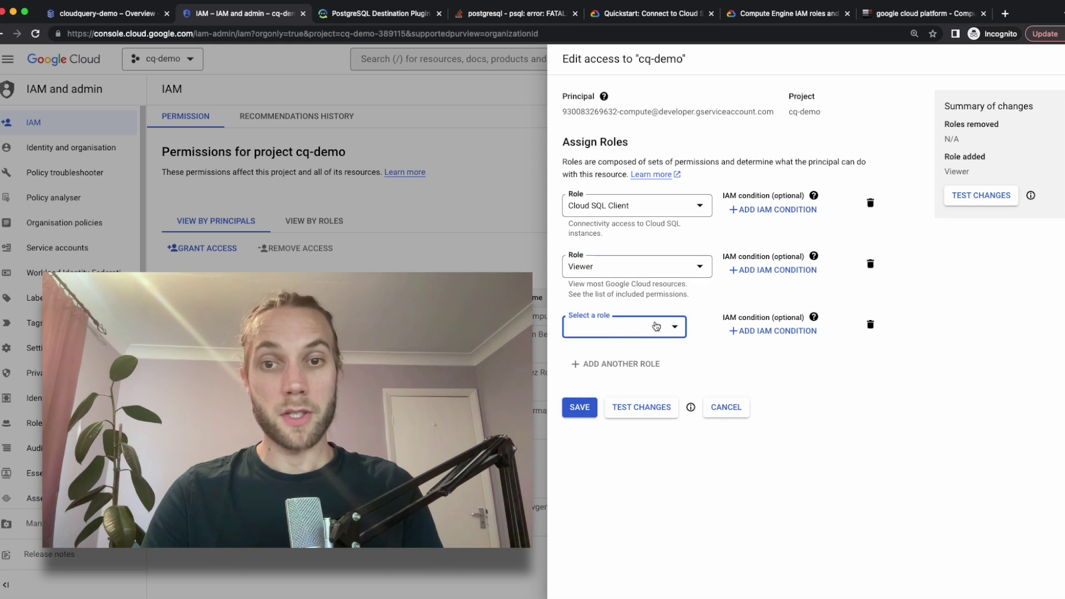
{"action": "left_click", "coordinate": [658, 326]}
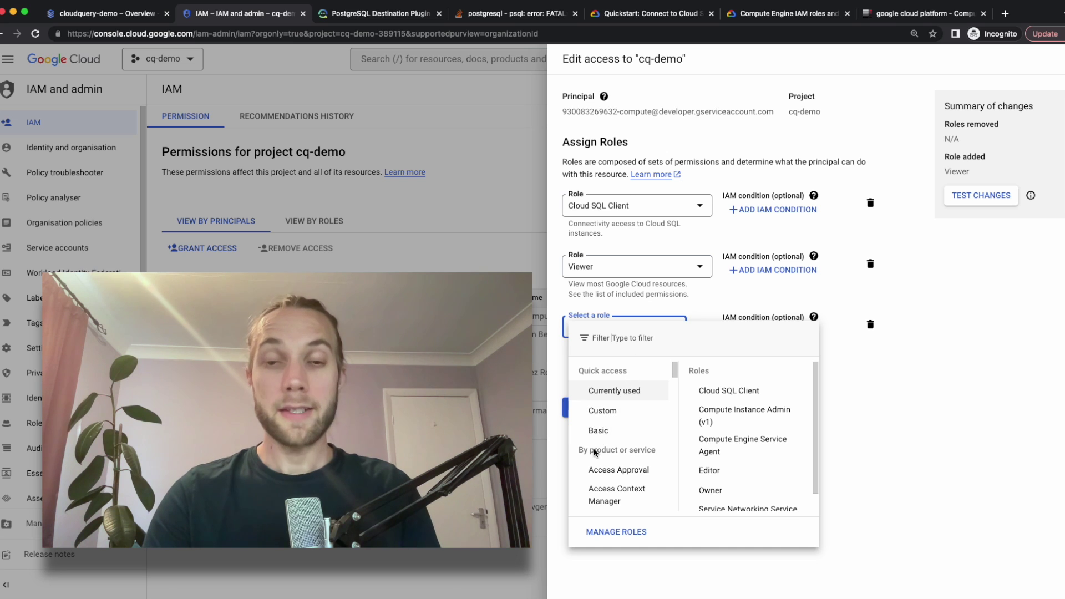
{"action": "left_click", "coordinate": [714, 390]}
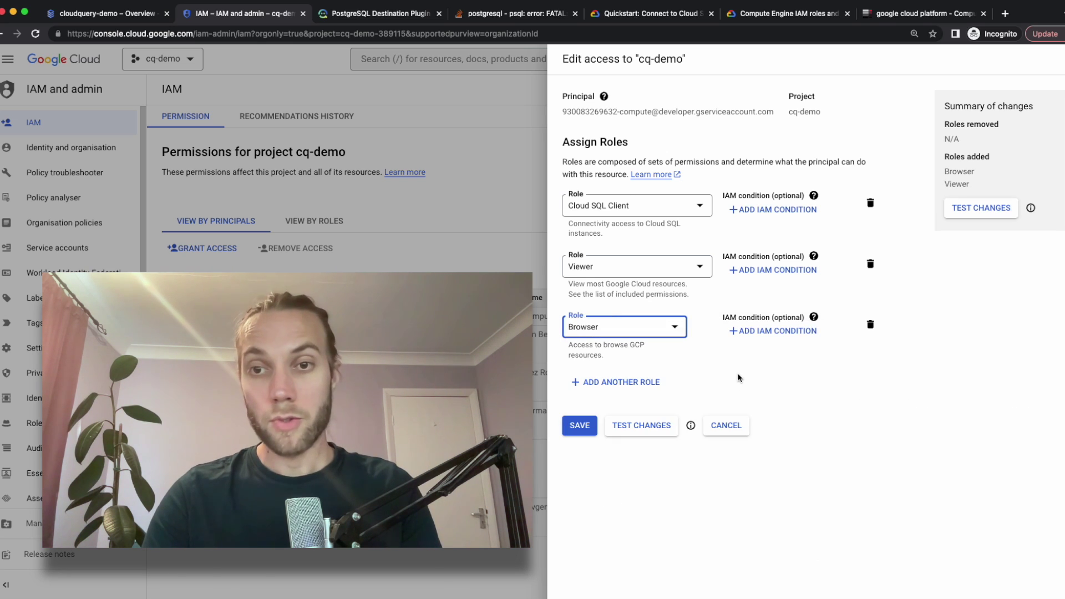
{"action": "left_click", "coordinate": [575, 429]}
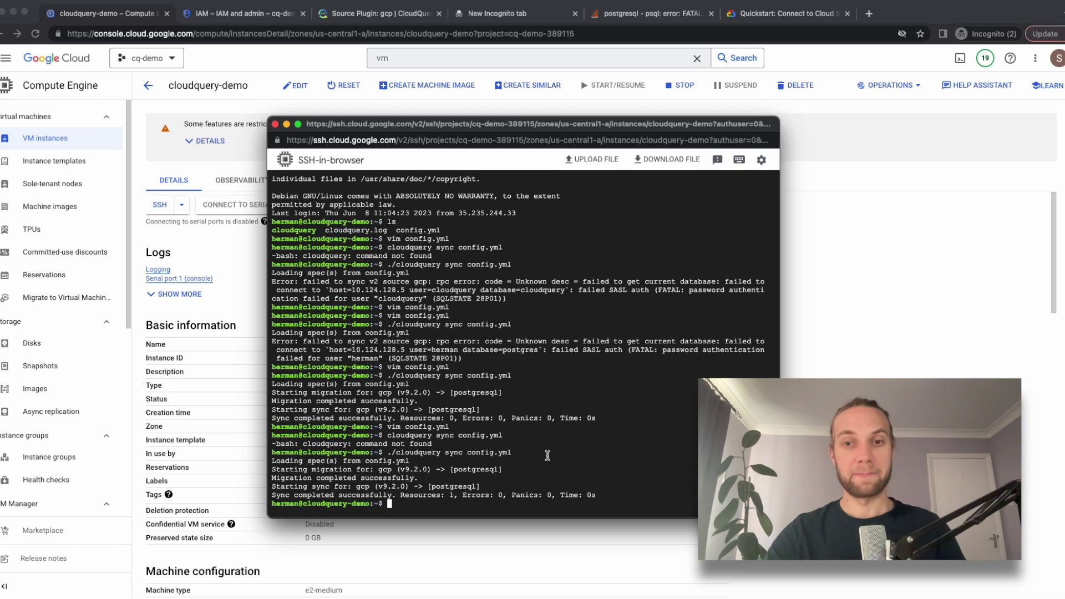
{"action": "type", "text": "vim "}
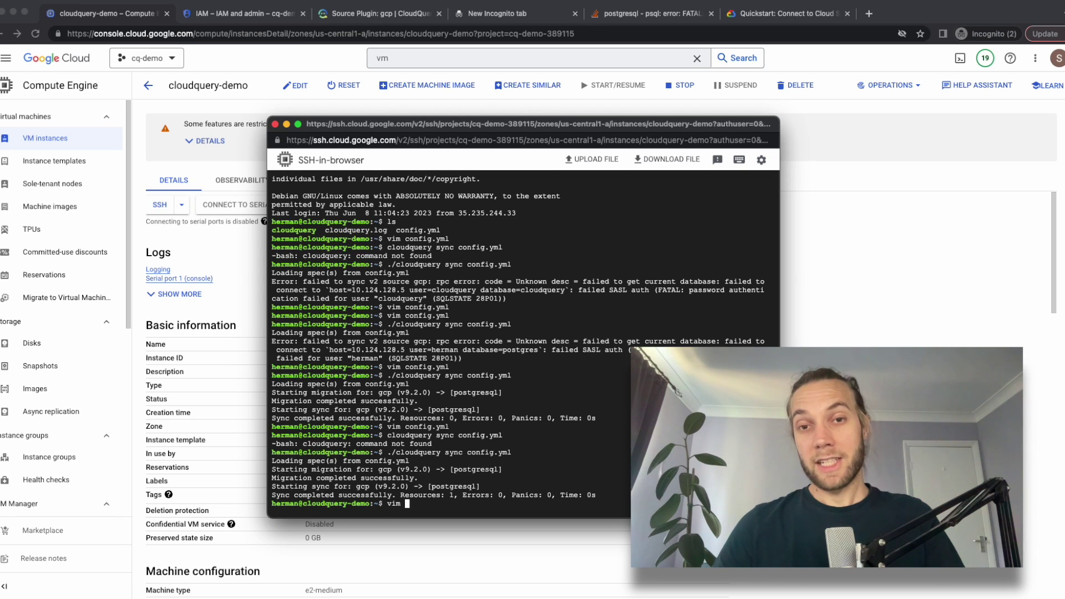
{"action": "type", "text": "config.yml"}
Step: Replace gcp_compute_instances with "*" in config.yml, save, and rerun the sync
{"action": "key", "text": "Return"}
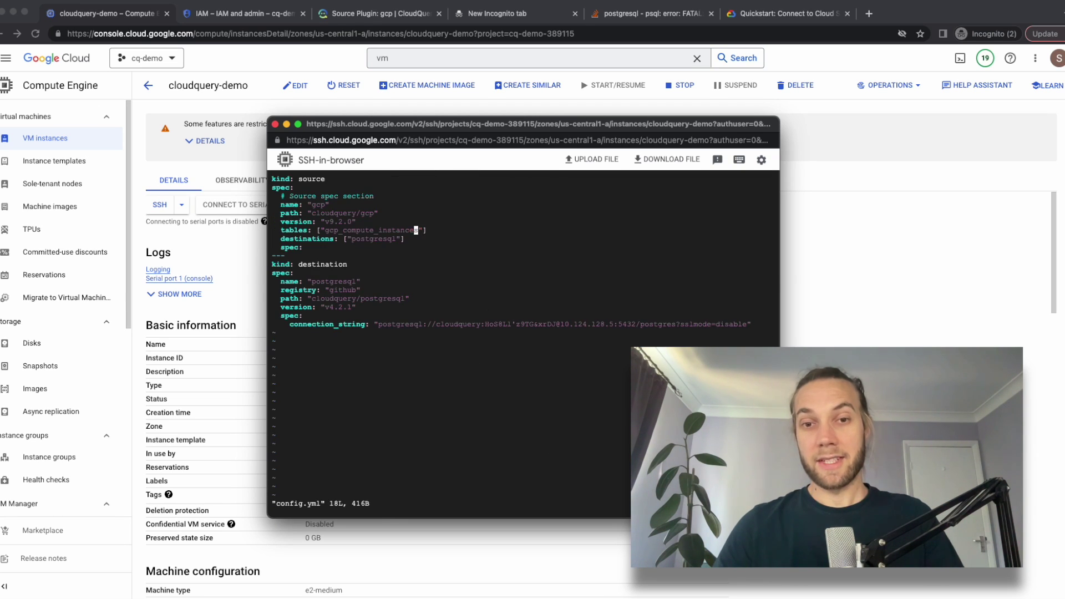
{"action": "key", "text": "Down"}
{"action": "key", "text": "Down"}
{"action": "key", "text": "Down"}
{"action": "key", "text": "Down"}
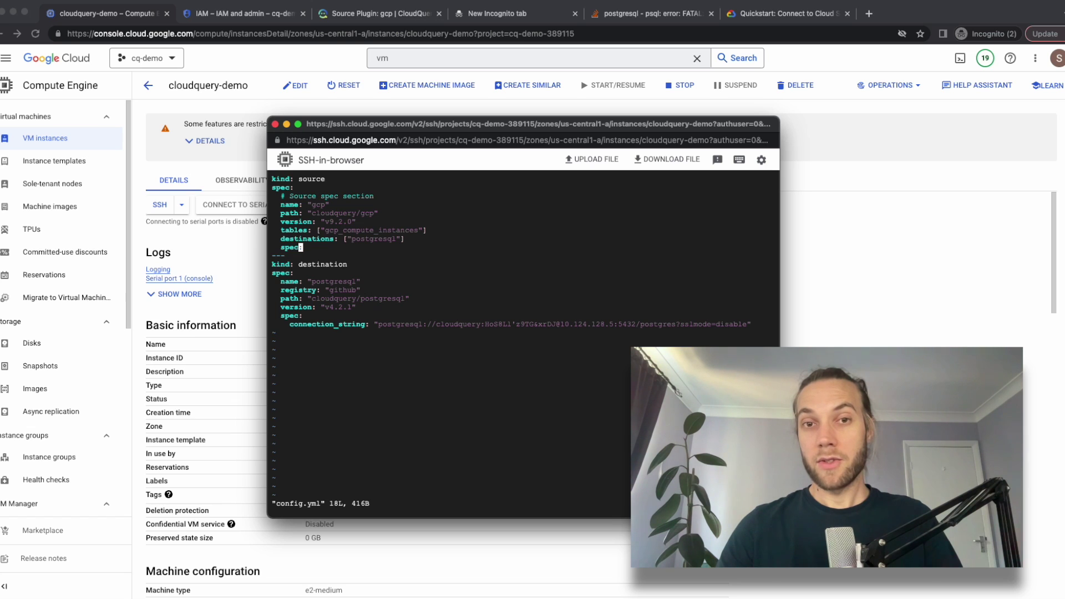
{"action": "key", "text": "Down"}
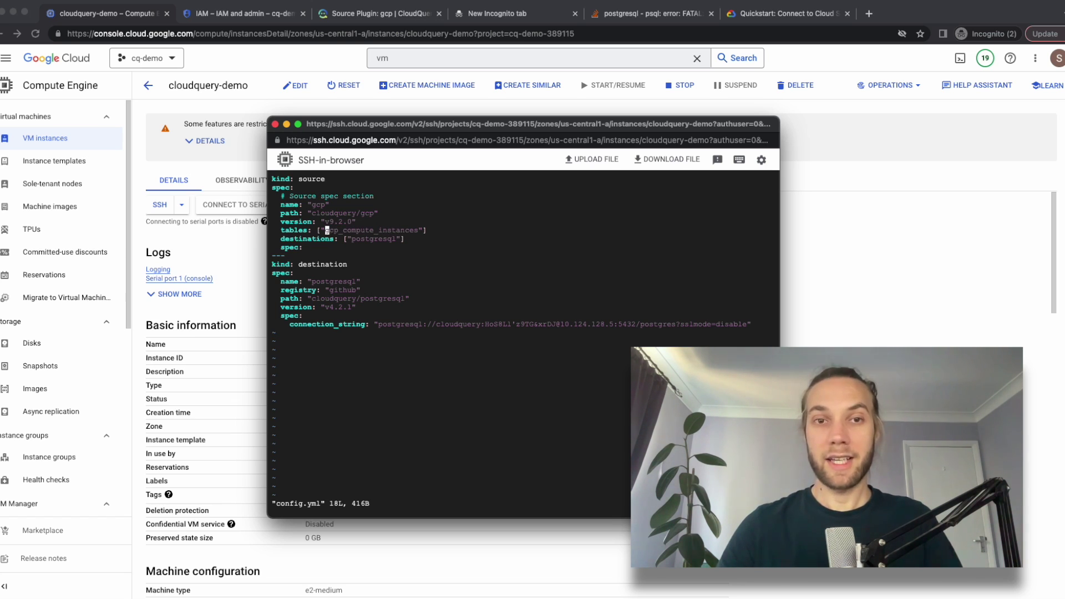
{"action": "key", "text": "d"}
{"action": "key", "text": "w"}
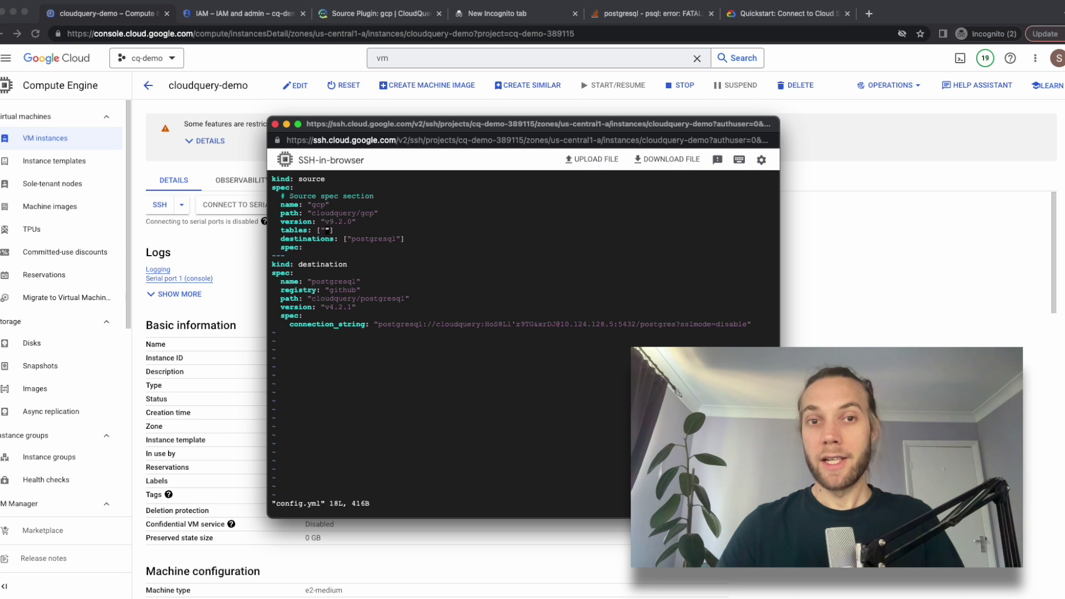
{"action": "type", "text": "*"}
{"action": "key", "text": "Escape"}
{"action": "type", "text": ":wq"}
{"action": "key", "text": "Return"}
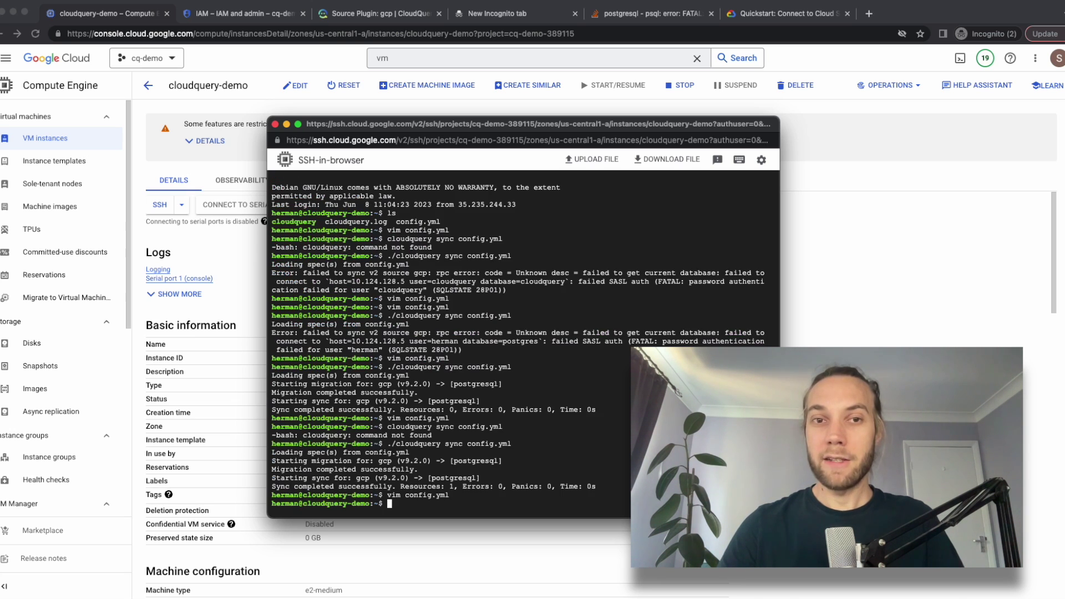
{"action": "type", "text": "./cloudquery sync config.yml"}
{"action": "key", "text": "Return"}
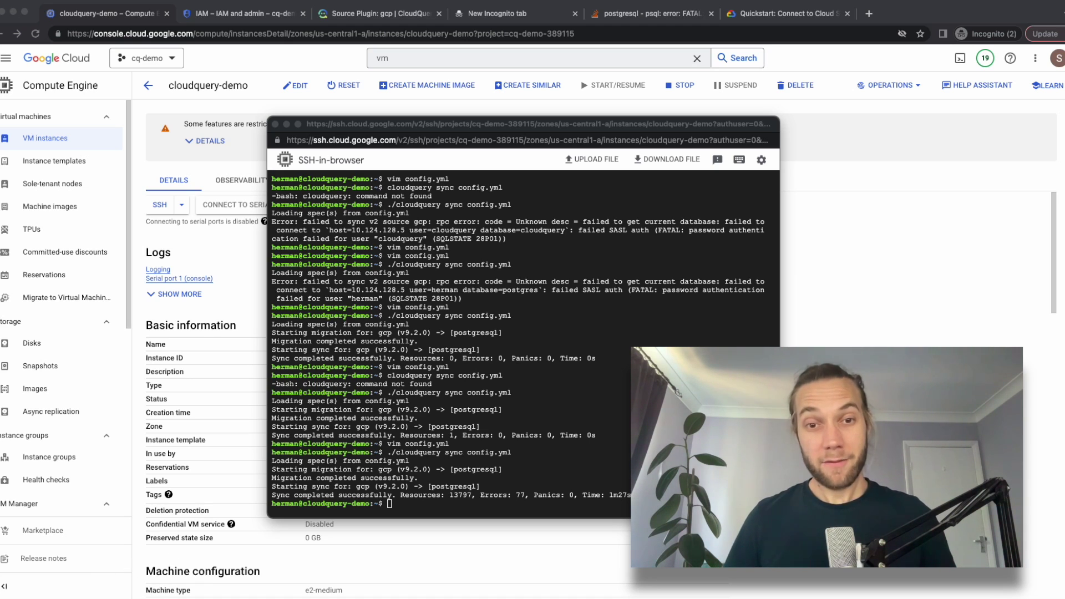
Step: Open cloudquery.log in vim and quit it
{"action": "left_click", "coordinate": [479, 467]}
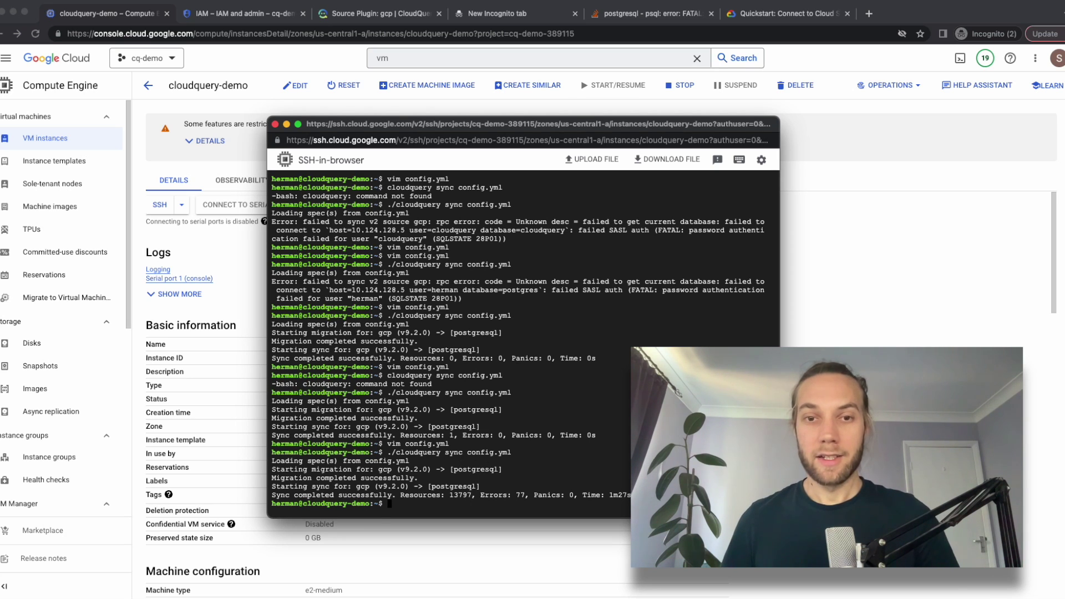
{"action": "type", "text": "cloudquery."}
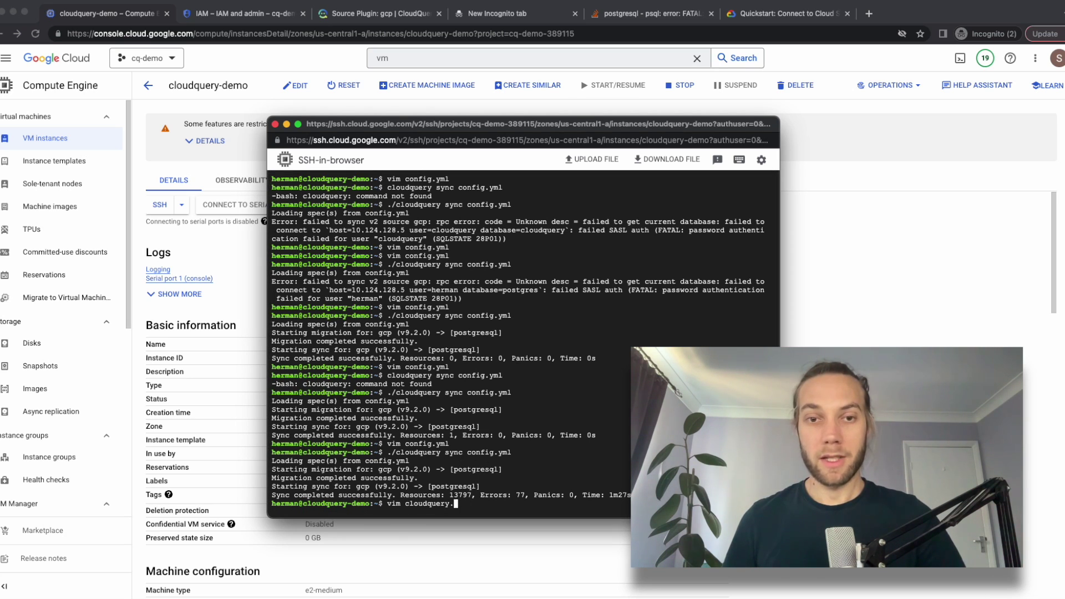
{"action": "type", "text": "log"}
{"action": "key", "text": "Return"}
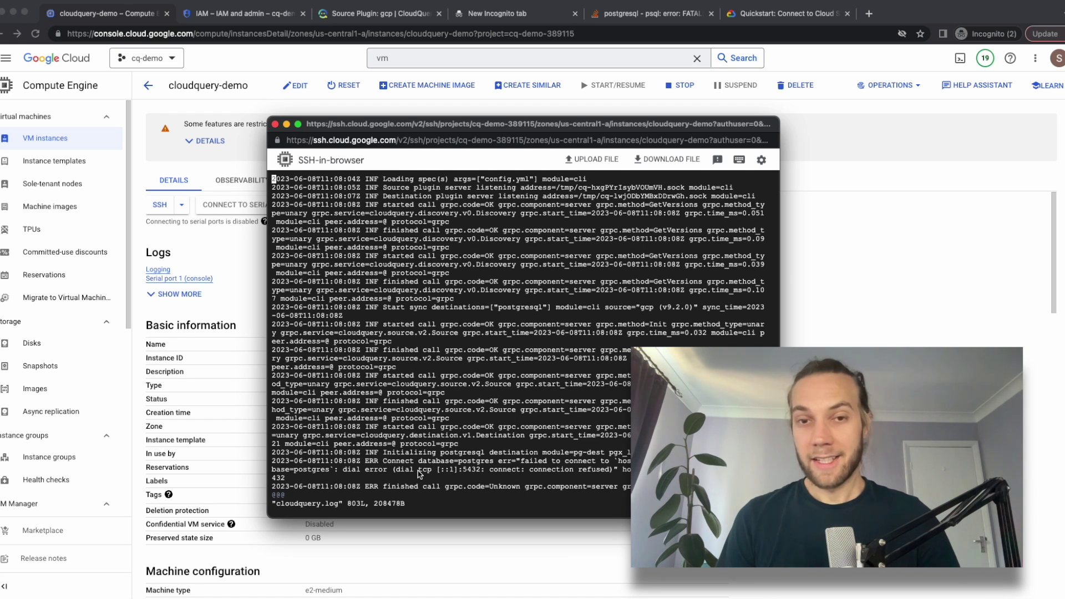
{"action": "type", "text": ":q"}
{"action": "key", "text": "Return"}
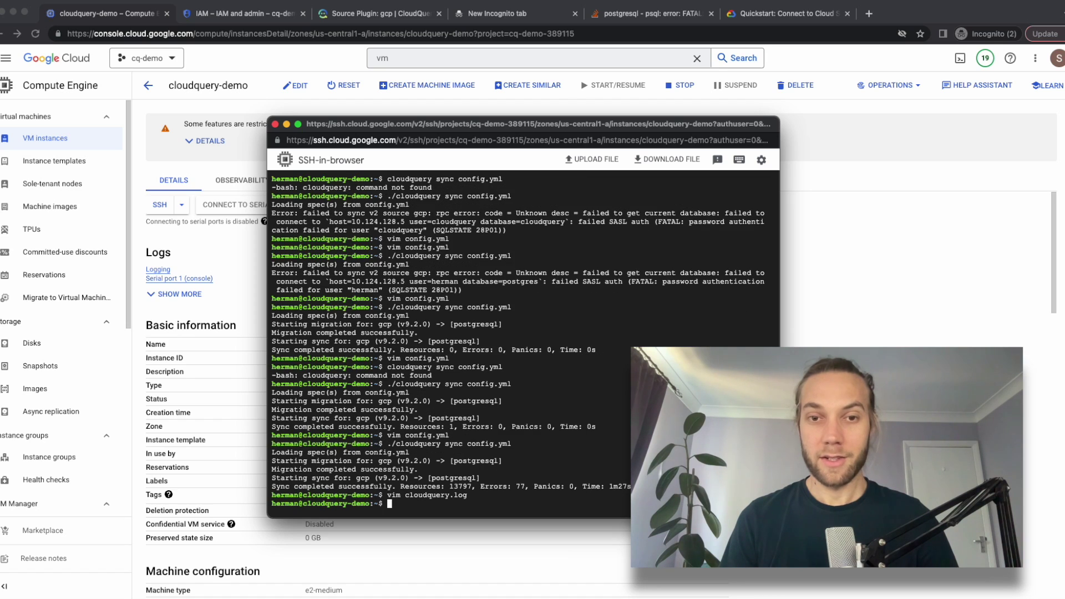
Step: Run tail -n 100 cloudquery.log | grep ERR to view the disabled-API errors
{"action": "key", "text": "Up"}
{"action": "key", "text": "Down"}
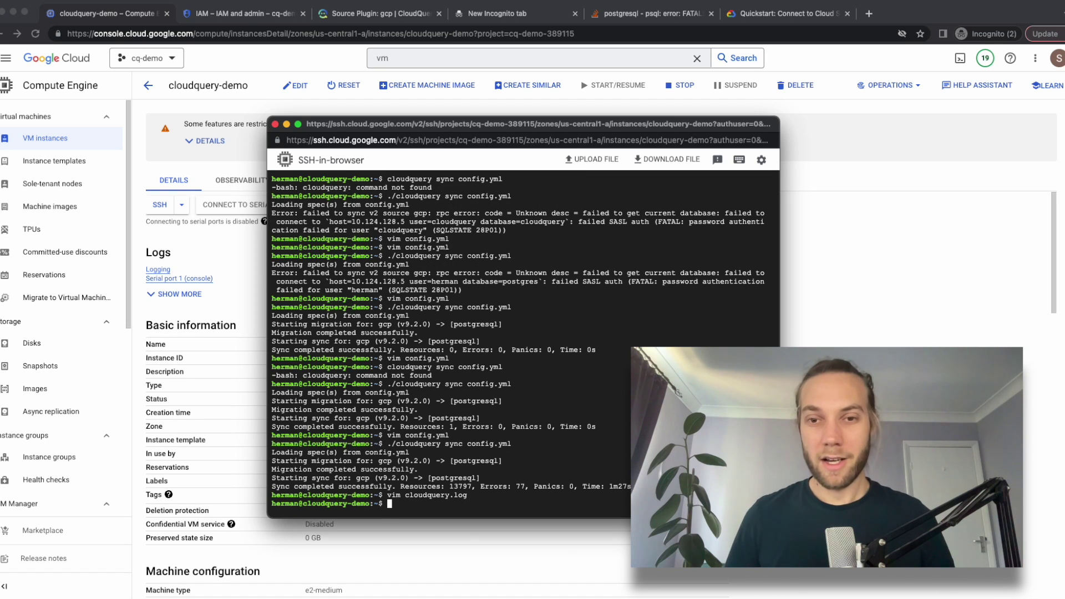
{"action": "type", "text": "cat c"}
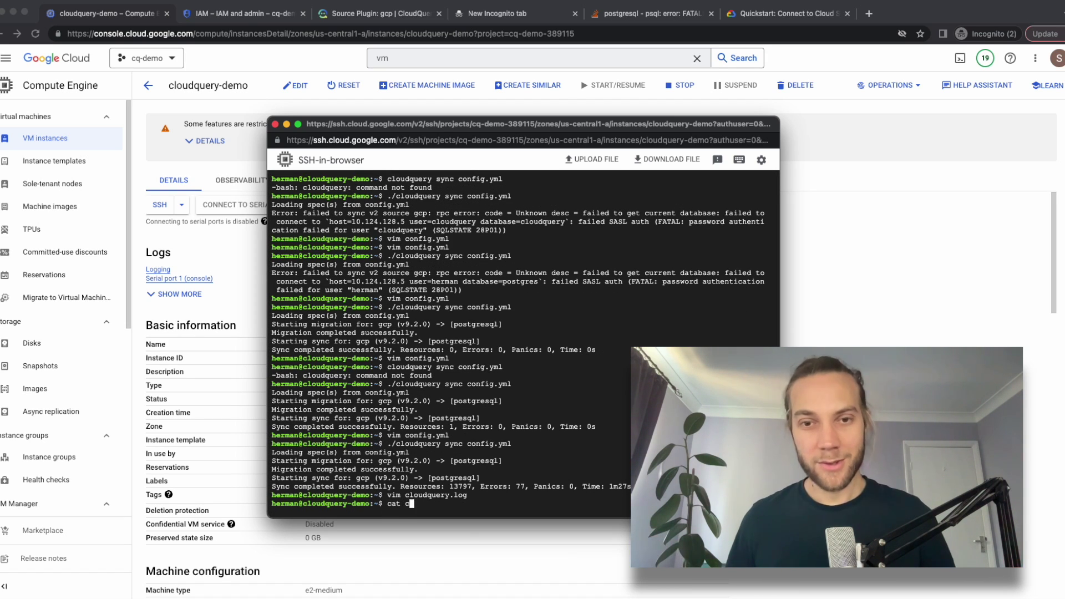
{"action": "type", "text": "loudquery.lo"}
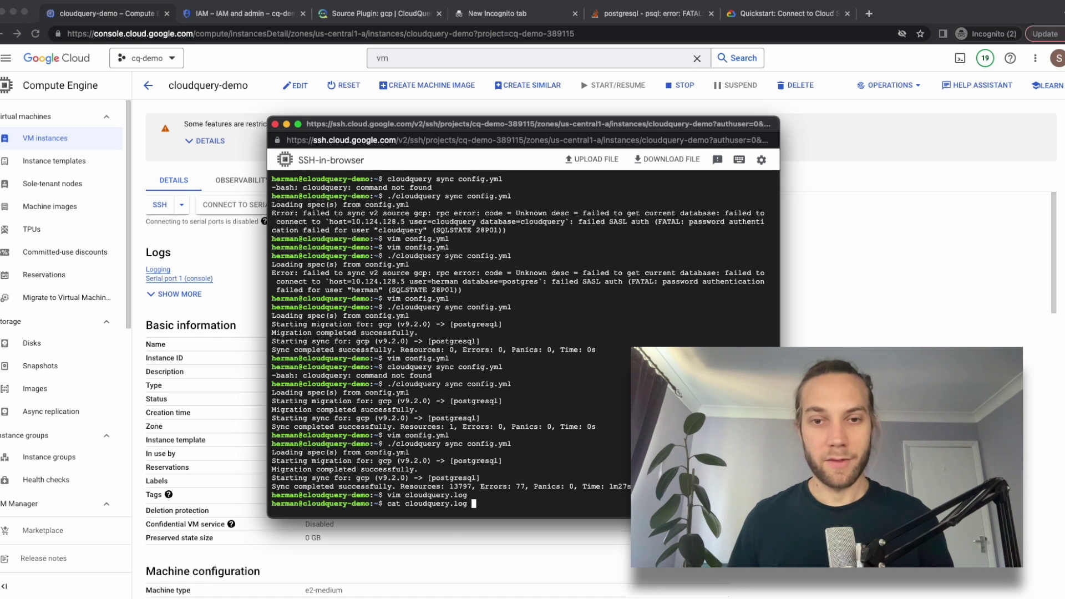
{"action": "type", "text": "gre"}
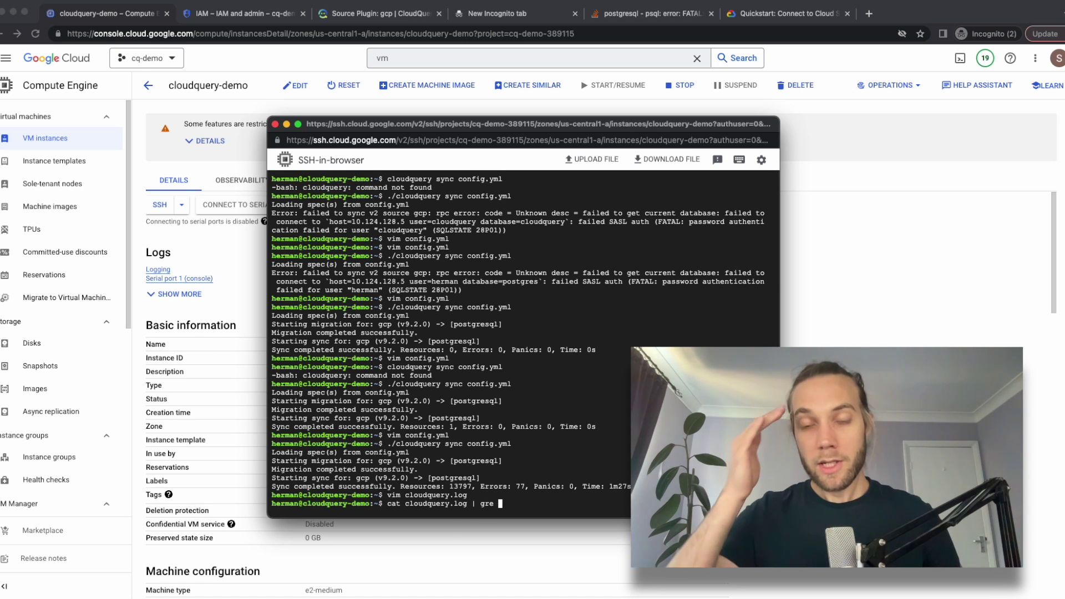
{"action": "type", "text": "p ERR"}
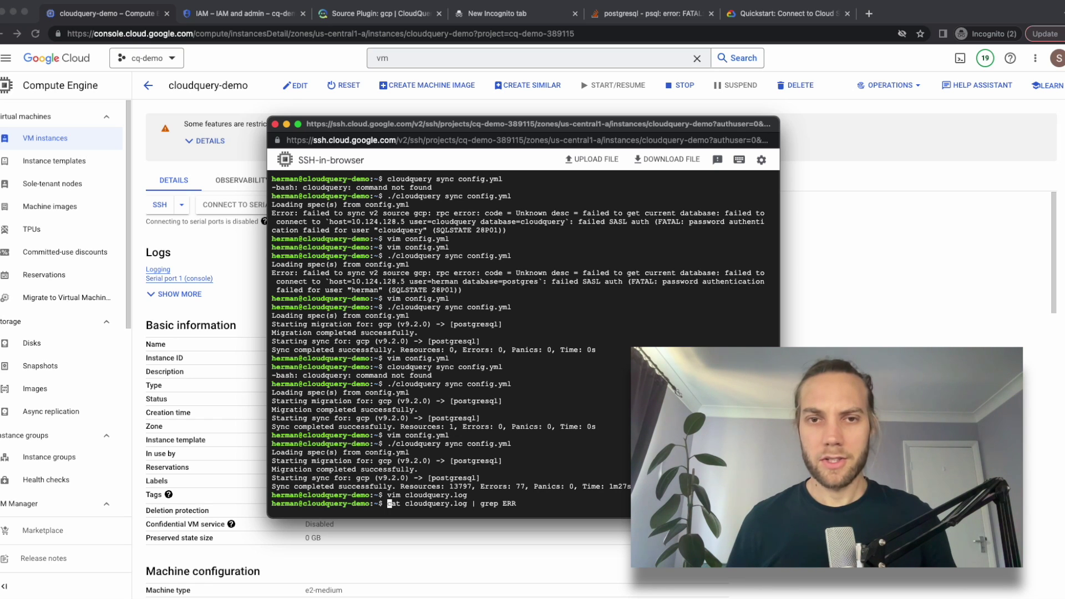
{"action": "key", "text": "BackSpace"}
{"action": "key", "text": "BackSpace"}
{"action": "key", "text": "BackSpace"}
{"action": "type", "text": "tail -"}
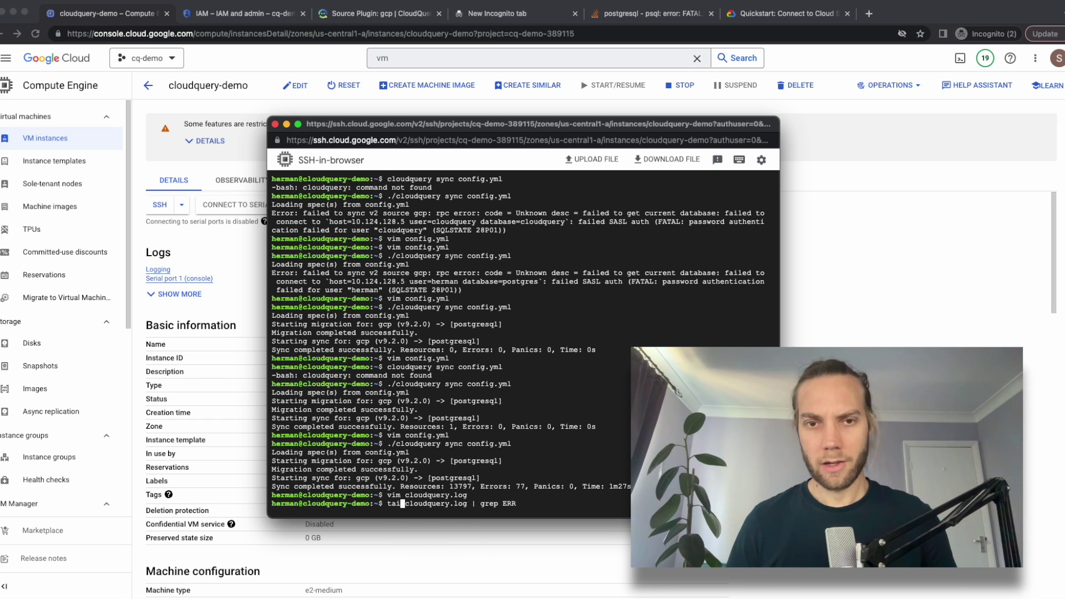
{"action": "type", "text": "n 100"}
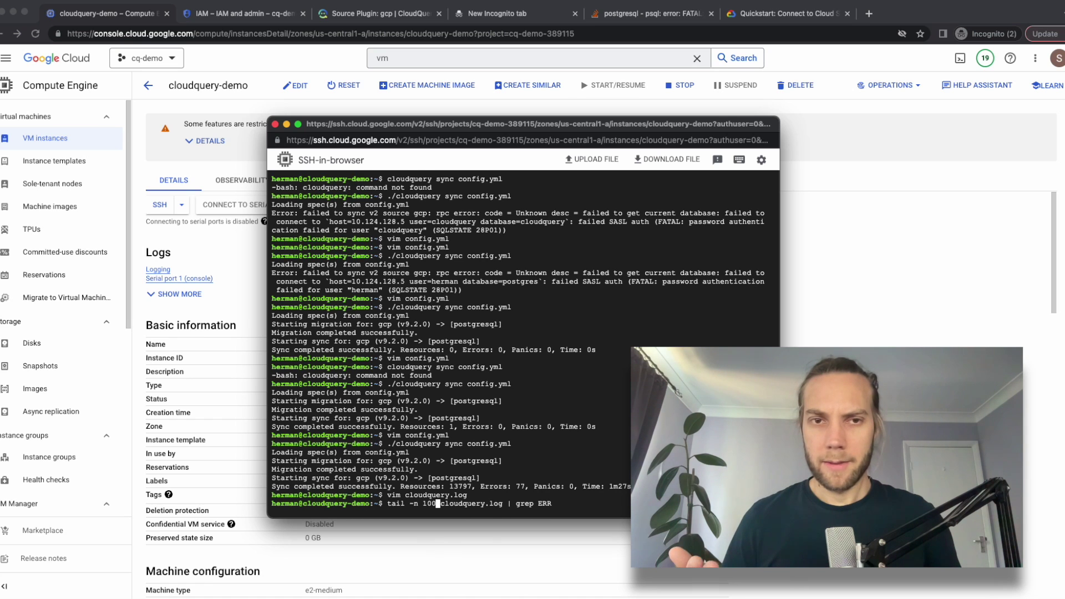
{"action": "key", "text": "Return"}
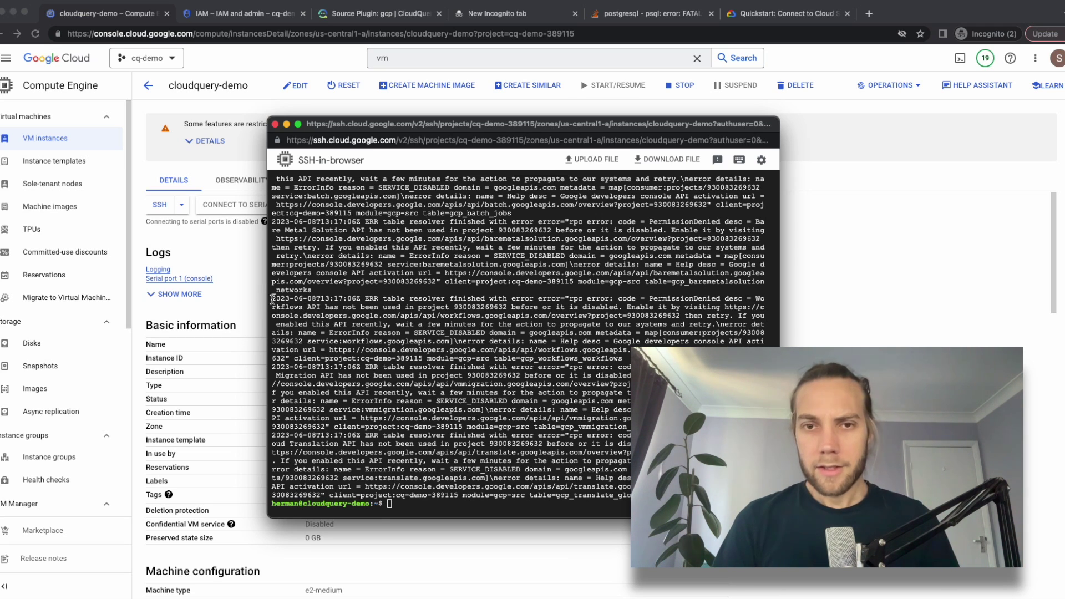
{"action": "left_click_drag", "start_coordinate": [272, 298], "coordinate": [524, 358]}
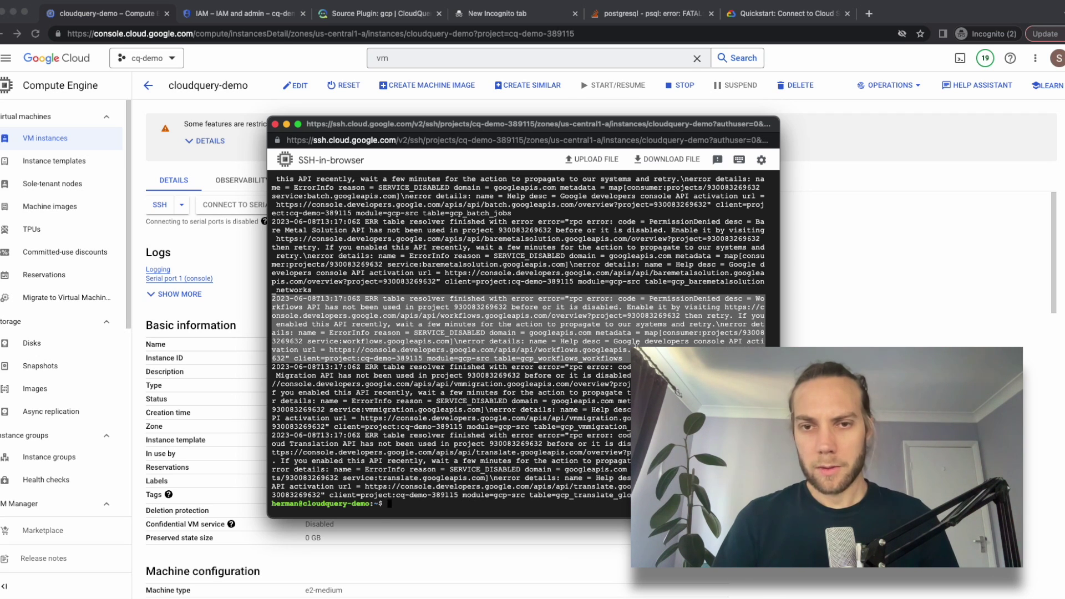
{"action": "left_click", "coordinate": [578, 435]}
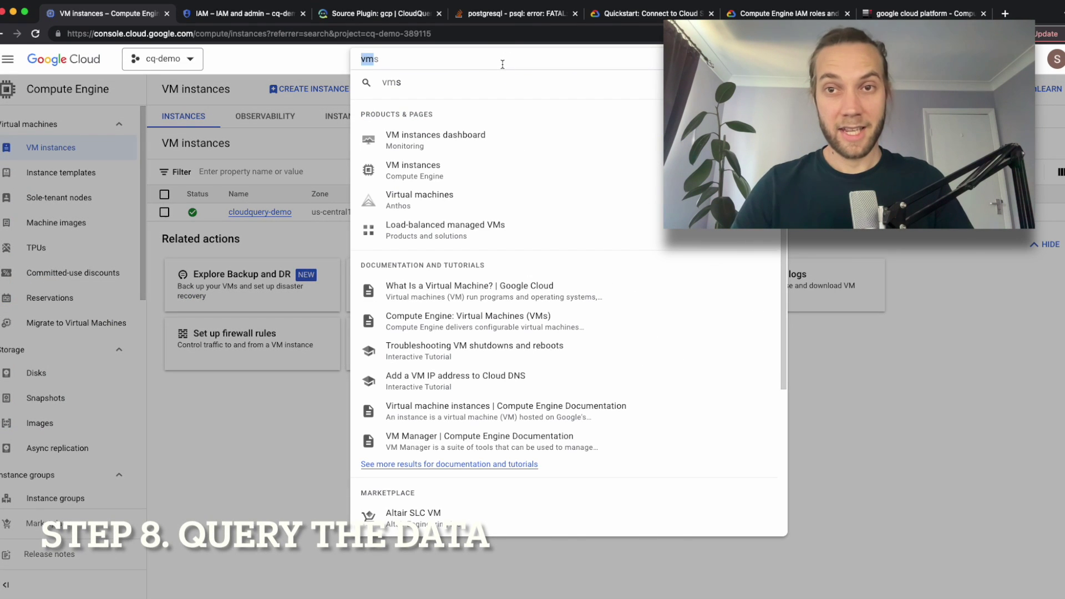
{"action": "type", "text": "cloud sql"}
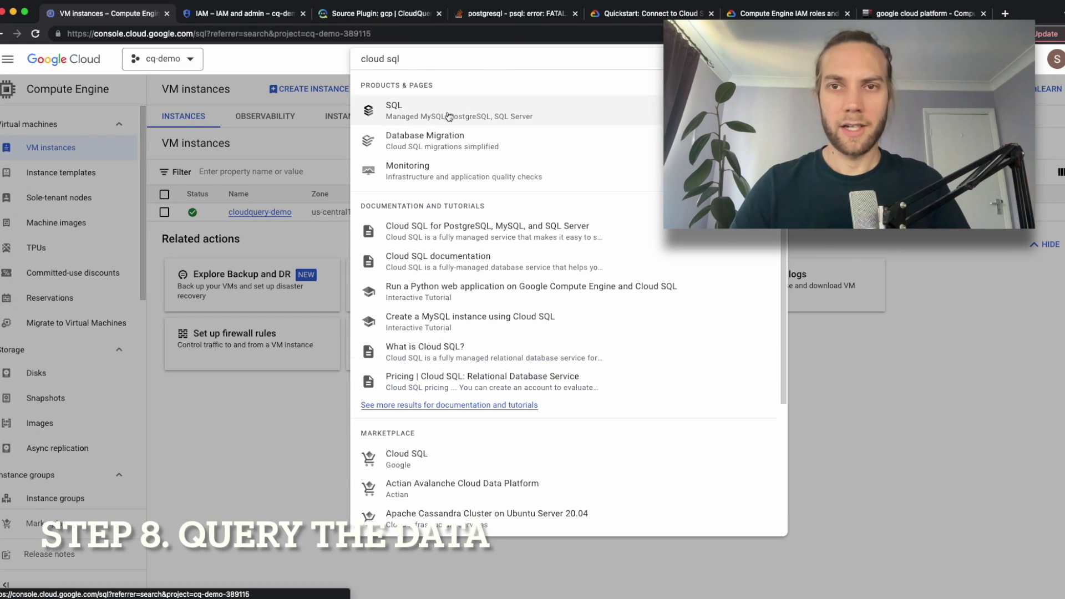
Step: Open the cloudquery-demo SQL instance and start 'Connect using Cloud Shell'
{"action": "left_click", "coordinate": [433, 109]}
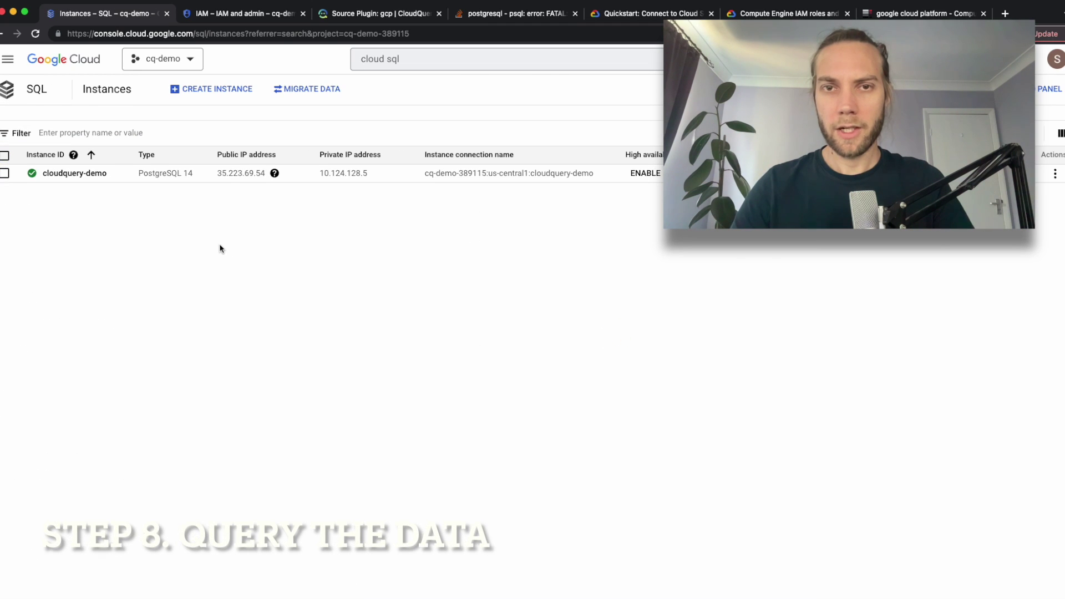
{"action": "left_click", "coordinate": [74, 174]}
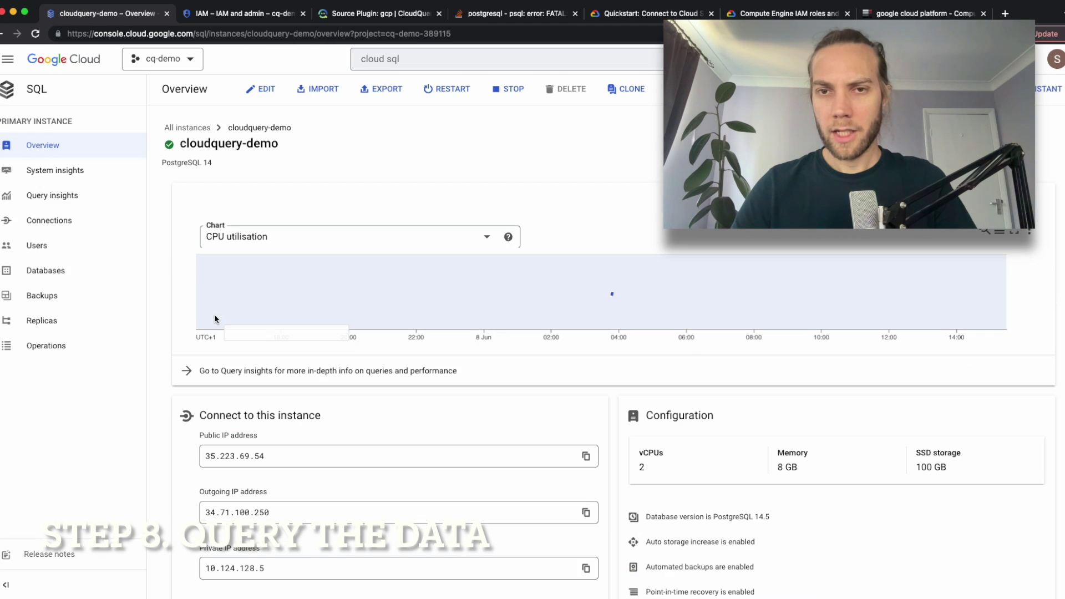
{"action": "scroll", "coordinate": [341, 415], "scroll_direction": "down", "scroll_amount": 5}
{"action": "scroll", "coordinate": [341, 415], "scroll_direction": "down", "scroll_amount": 3}
{"action": "left_click", "coordinate": [274, 438]}
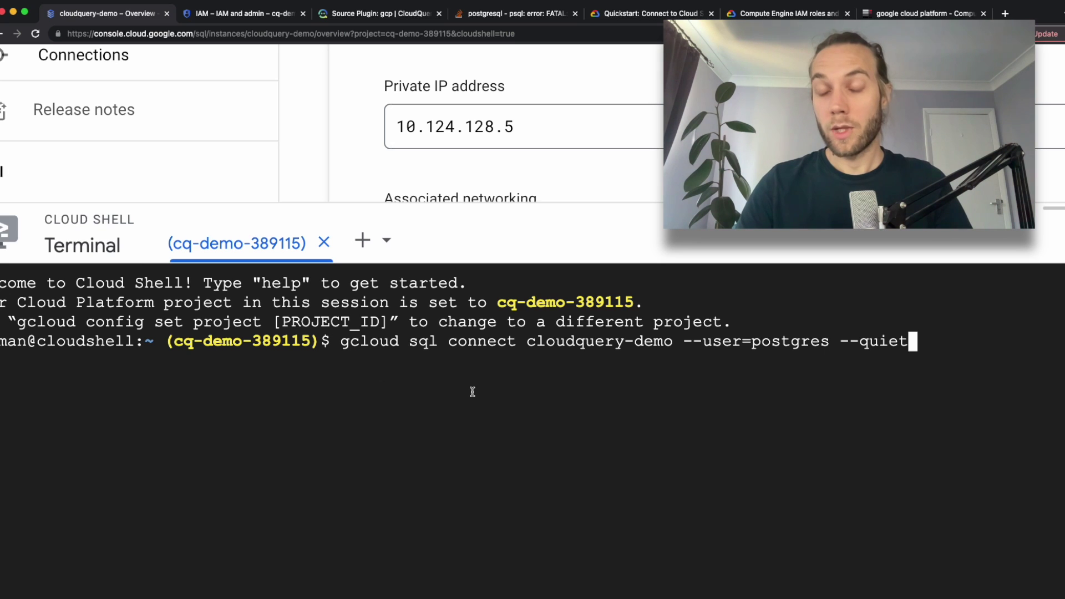
Step: Change the gcloud sql connect user to cloudquery, run it, and enter the password
{"action": "key", "text": "Left"}
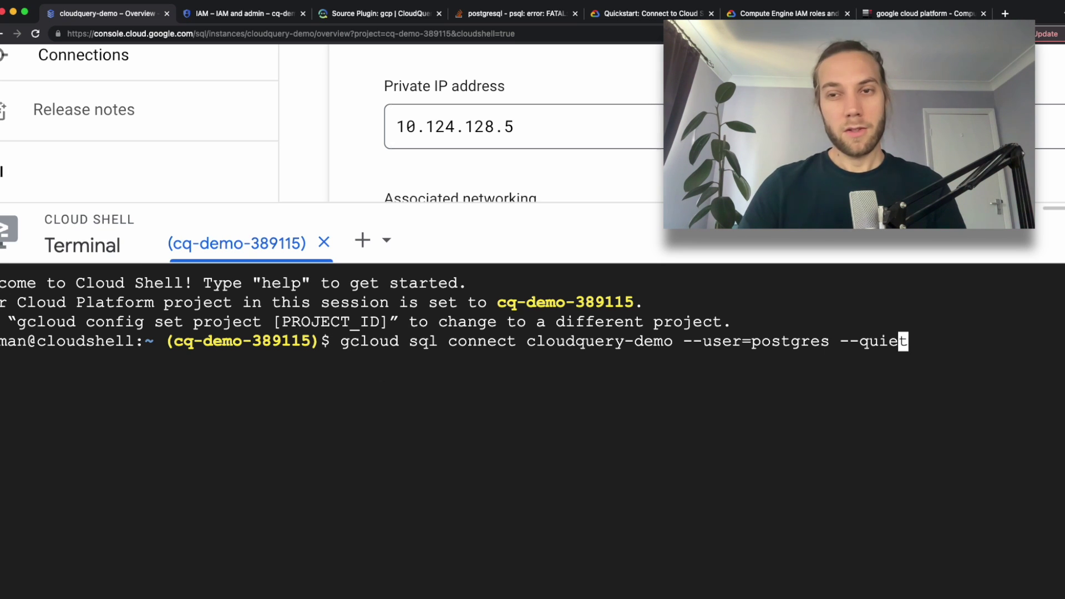
{"action": "key", "text": "alt+b"}
{"action": "key", "text": "alt+f"}
{"action": "key", "text": "BackSpace"}
{"action": "key", "text": "BackSpace"}
{"action": "key", "text": "BackSpace"}
{"action": "key", "text": "BackSpace"}
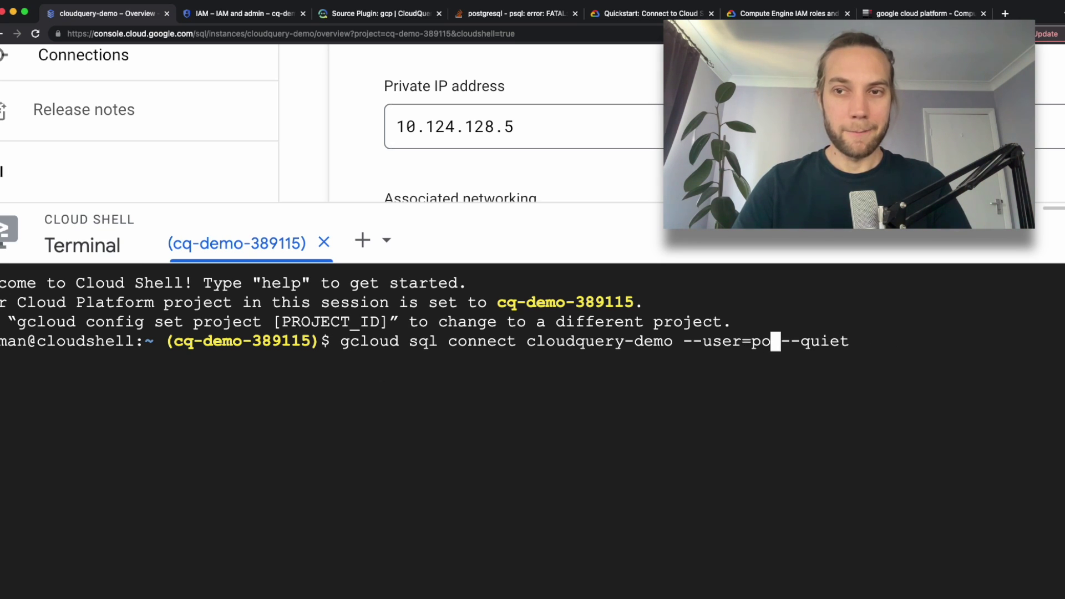
{"action": "key", "text": "BackSpace"}
{"action": "key", "text": "BackSpace"}
{"action": "type", "text": "cloudquery"}
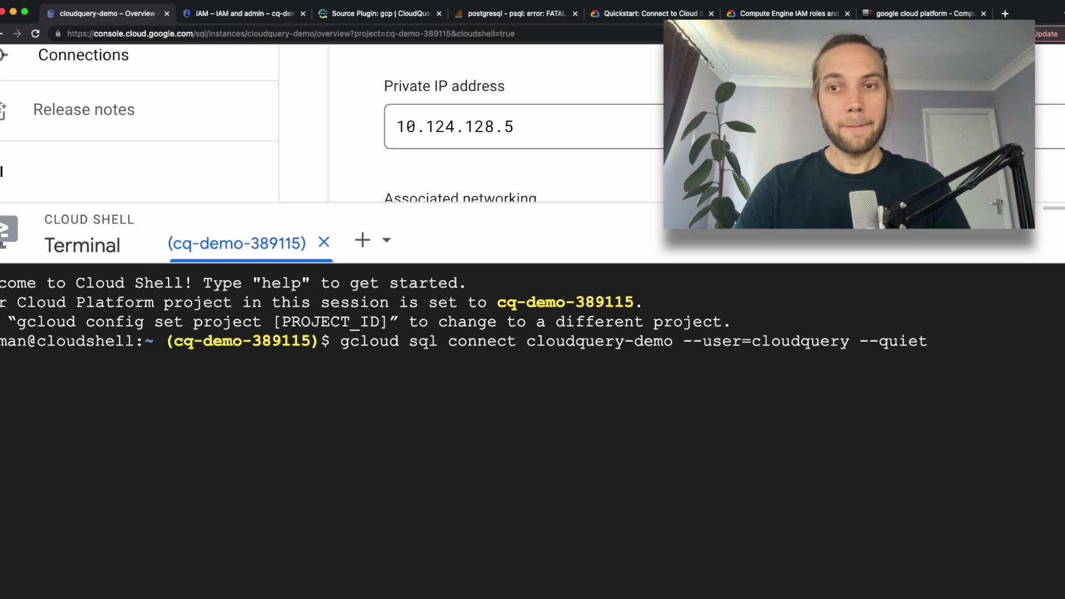
{"action": "key", "text": "Return"}
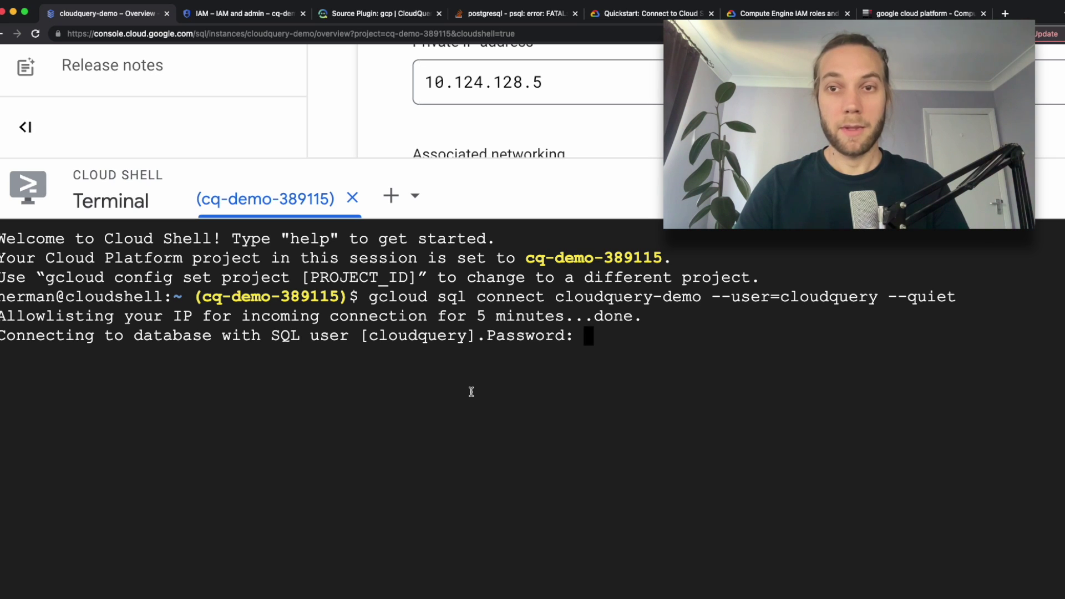
{"action": "key", "text": "Return"}
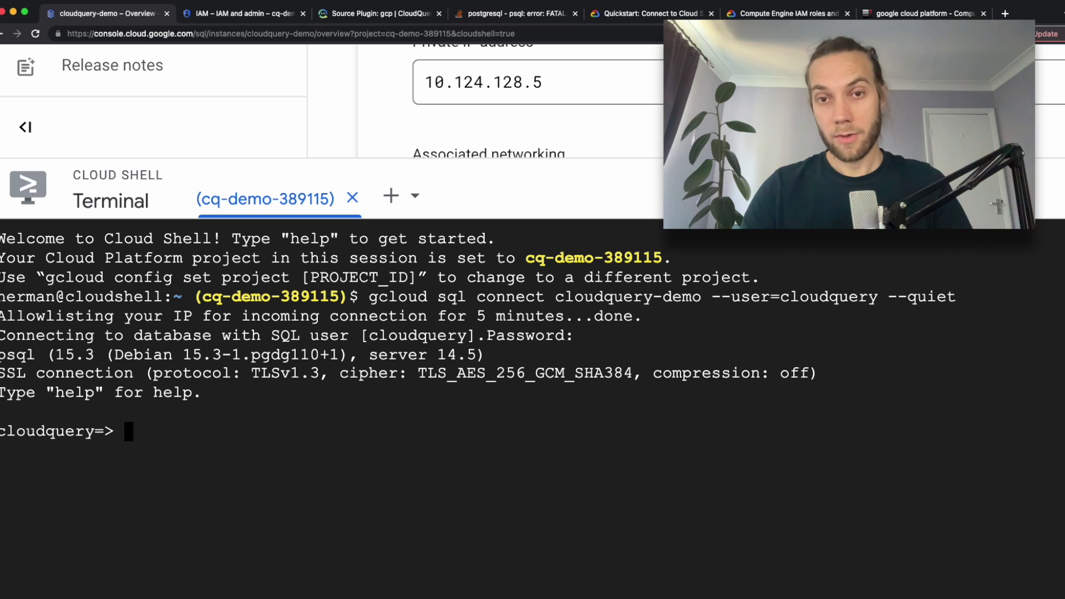
{"action": "type", "text": "\\d"}
Step: List the database's synced tables with \d and page through them
{"action": "key", "text": "Return"}
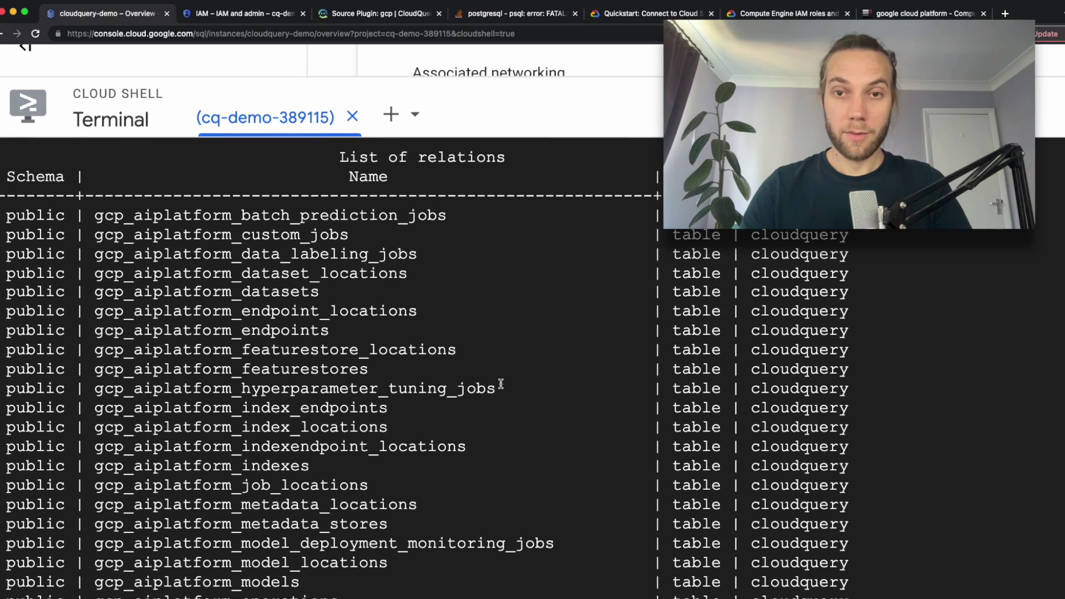
{"action": "key", "text": "Down"}
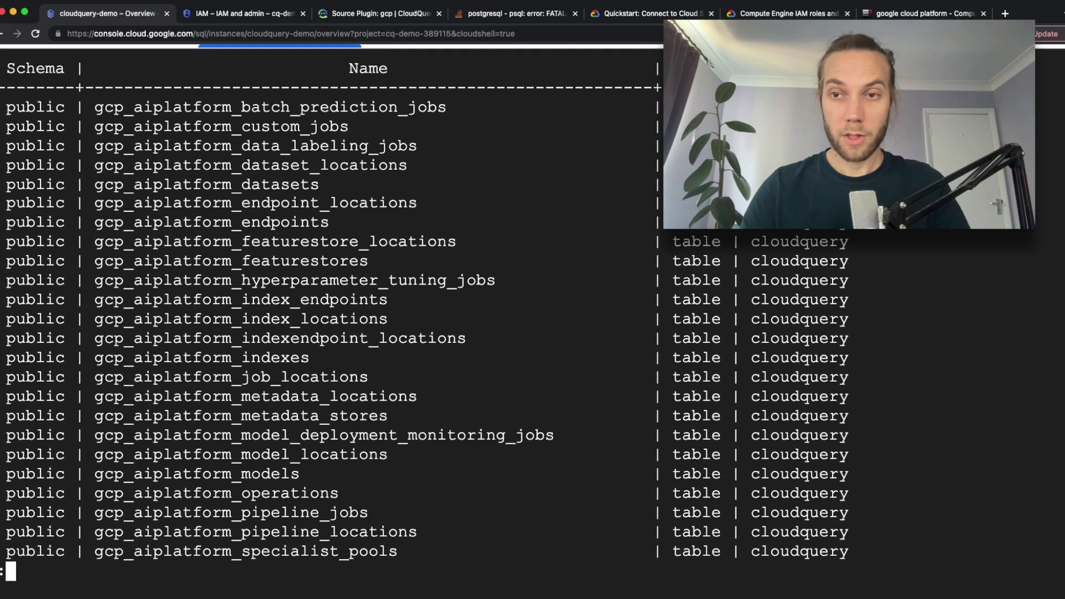
{"action": "key", "text": "Down"}
{"action": "key", "text": "Down"}
{"action": "key", "text": "Down"}
{"action": "key", "text": "Down"}
{"action": "key", "text": "Down"}
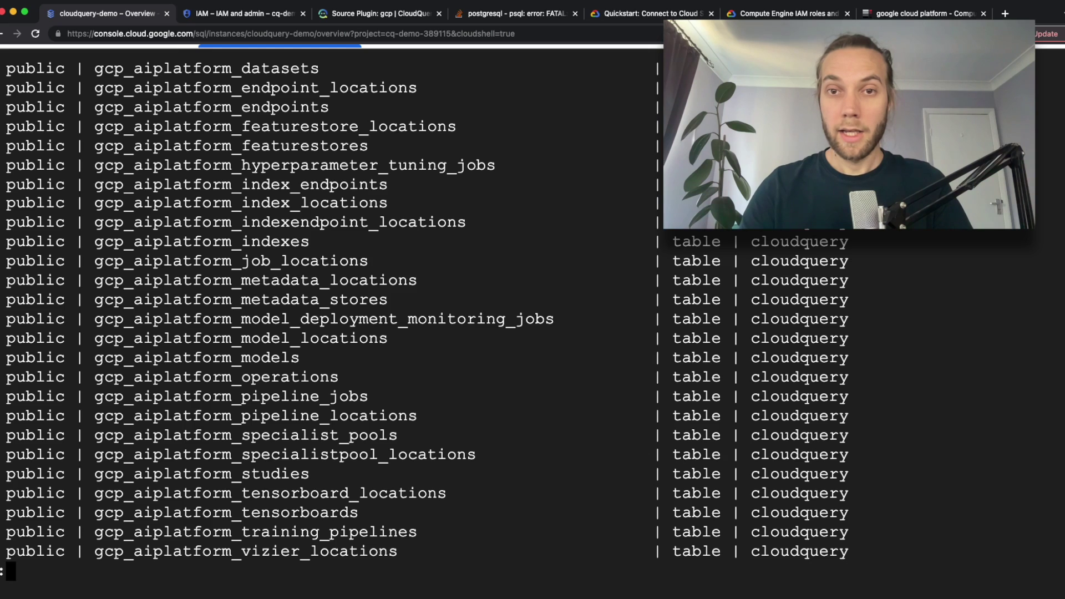
{"action": "type", "text": "q"}
{"action": "type", "text": "seec"}
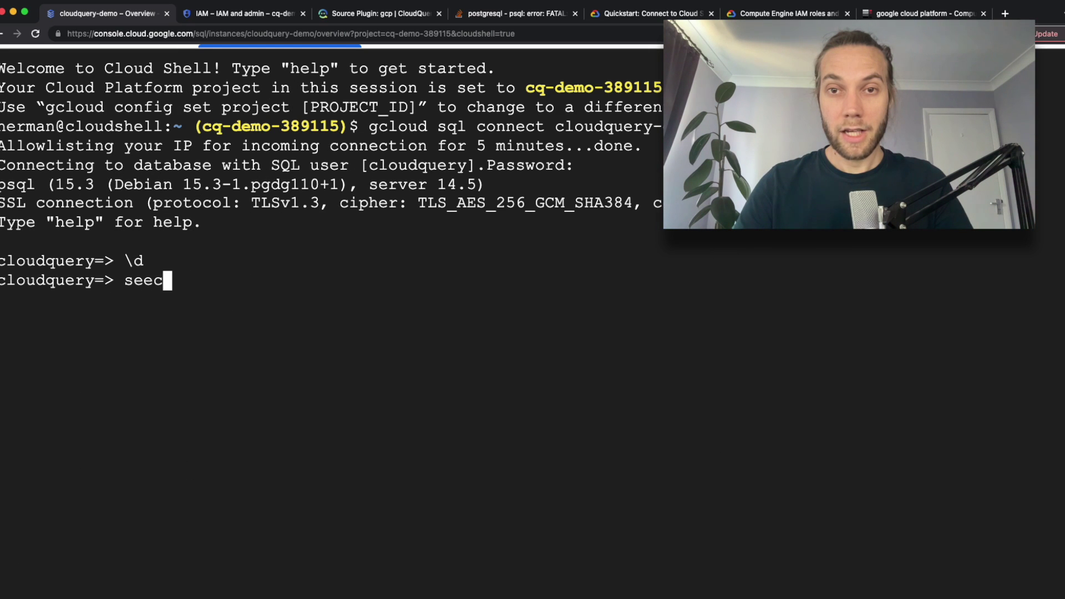
Step: Run select * from gcp_compute_instances; and page to the cloudquery-demo row
{"action": "key", "text": "BackSpace"}
{"action": "key", "text": "BackSpace"}
{"action": "type", "text": "lect * from gcp"}
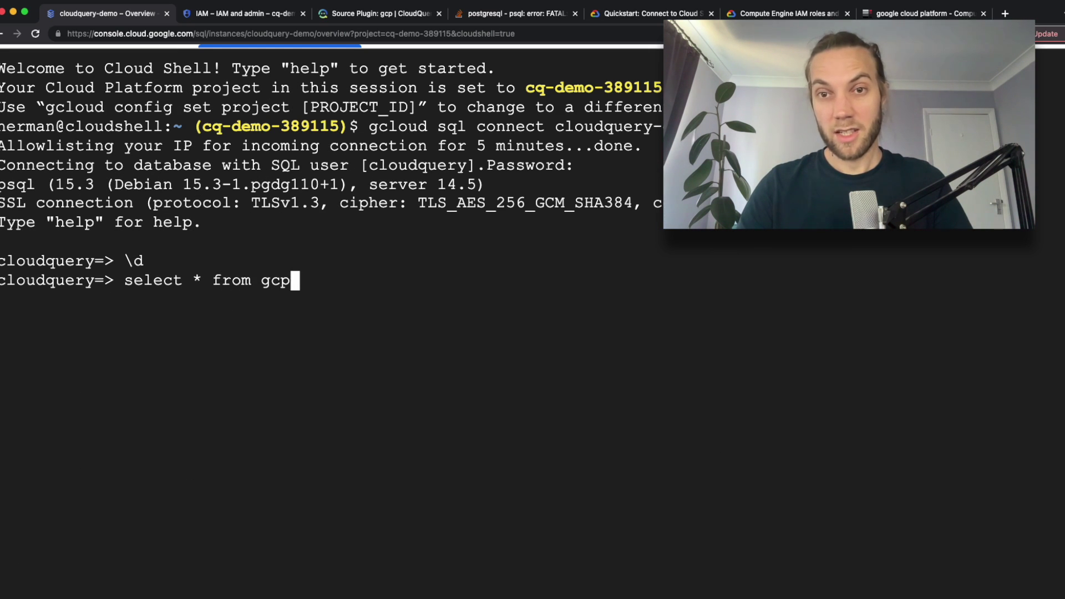
{"action": "type", "text": "_compute_instances;"}
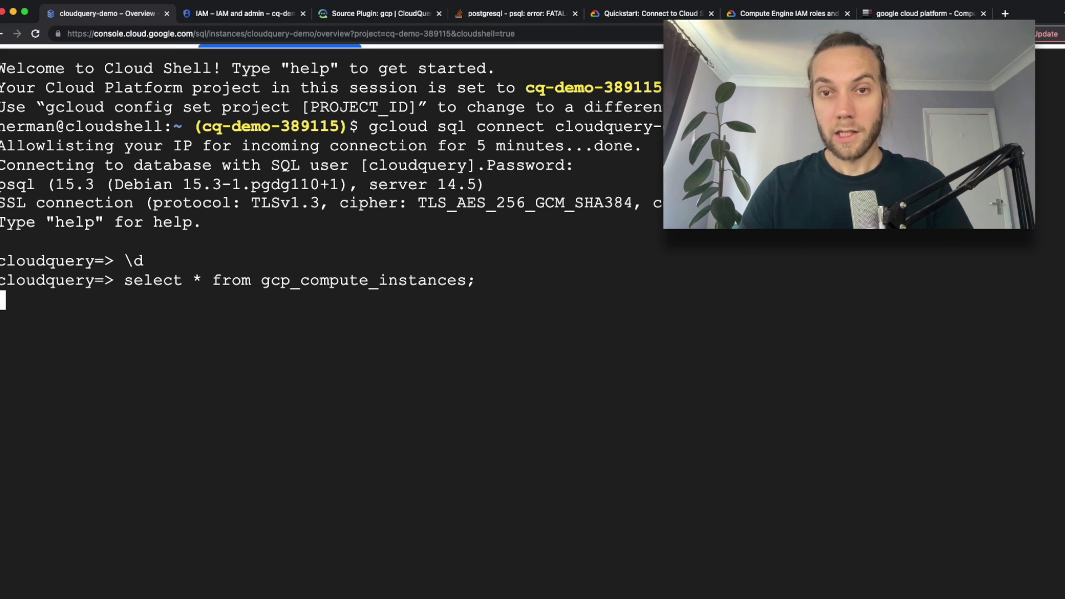
{"action": "key", "text": "Return"}
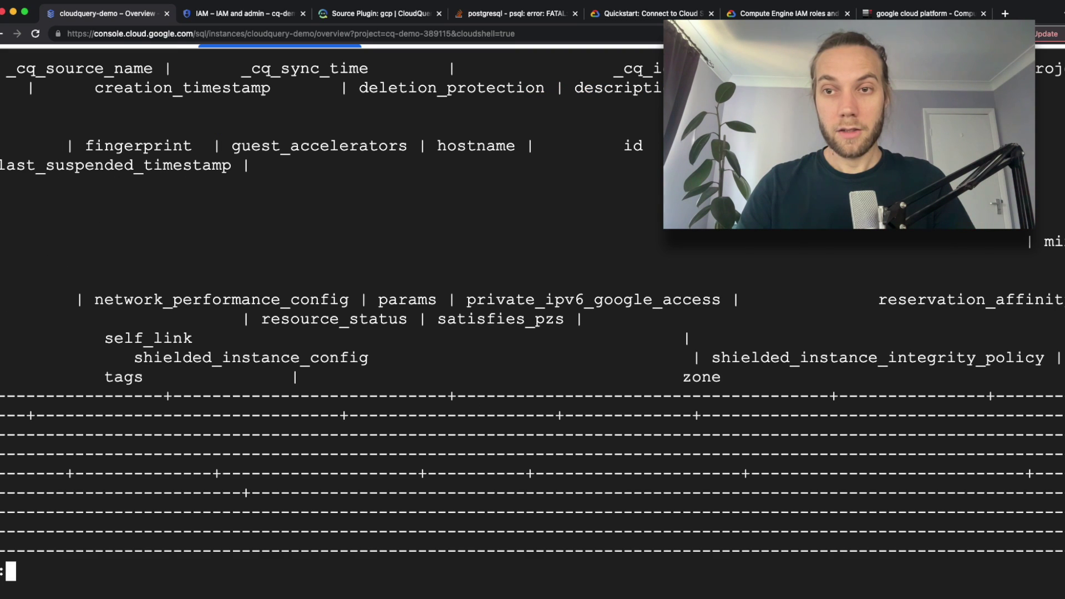
{"action": "key", "text": "space"}
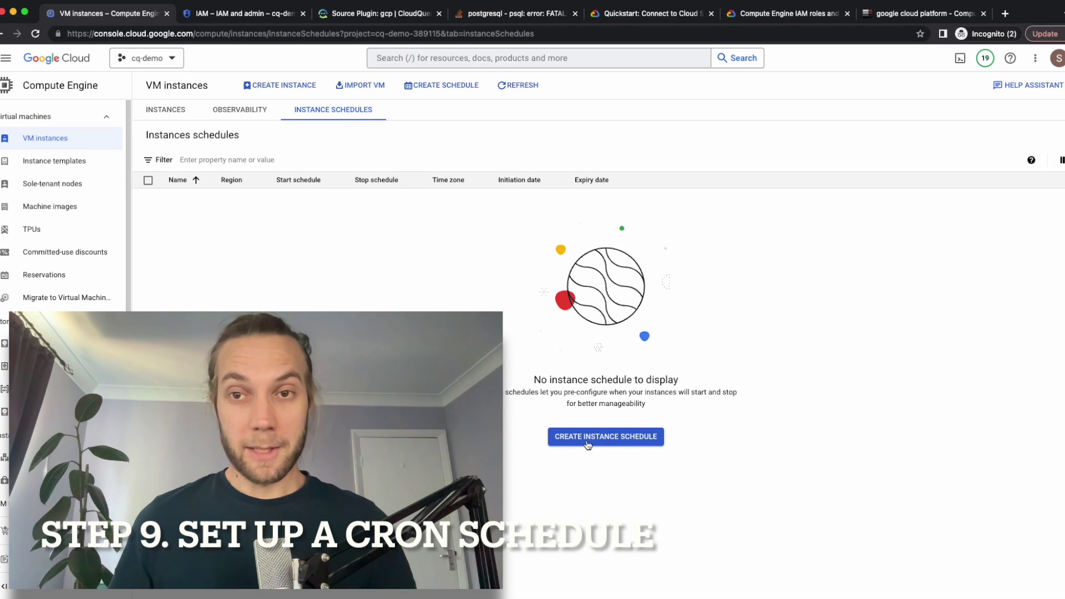
Step: Start a new instance schedule named cloudquery-sync in region us-central1
{"action": "left_click", "coordinate": [587, 445]}
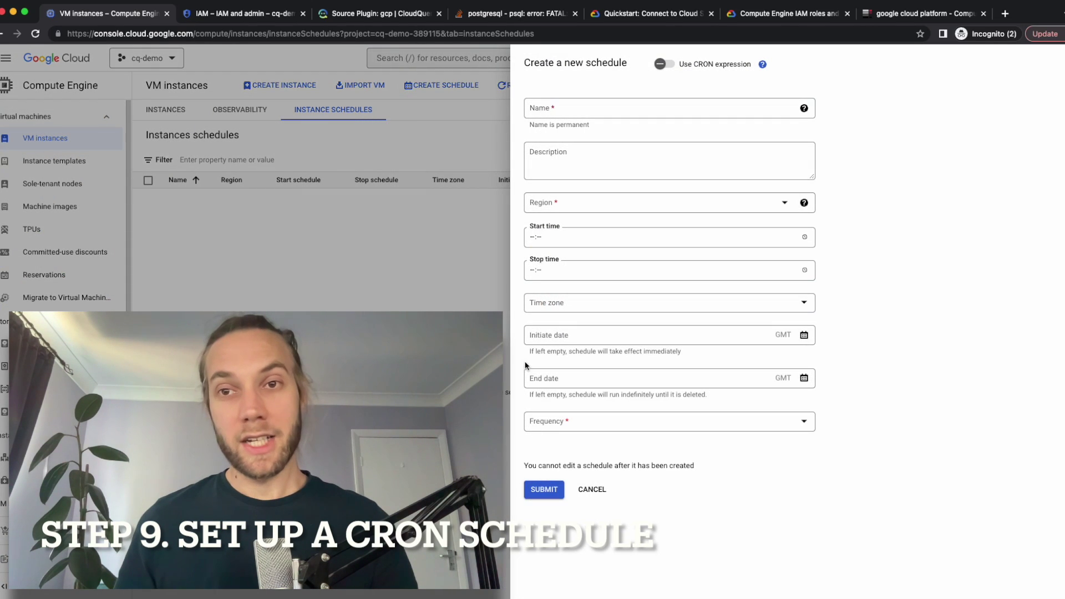
{"action": "left_click", "coordinate": [583, 107]}
{"action": "type", "text": "cloudquery-sync"}
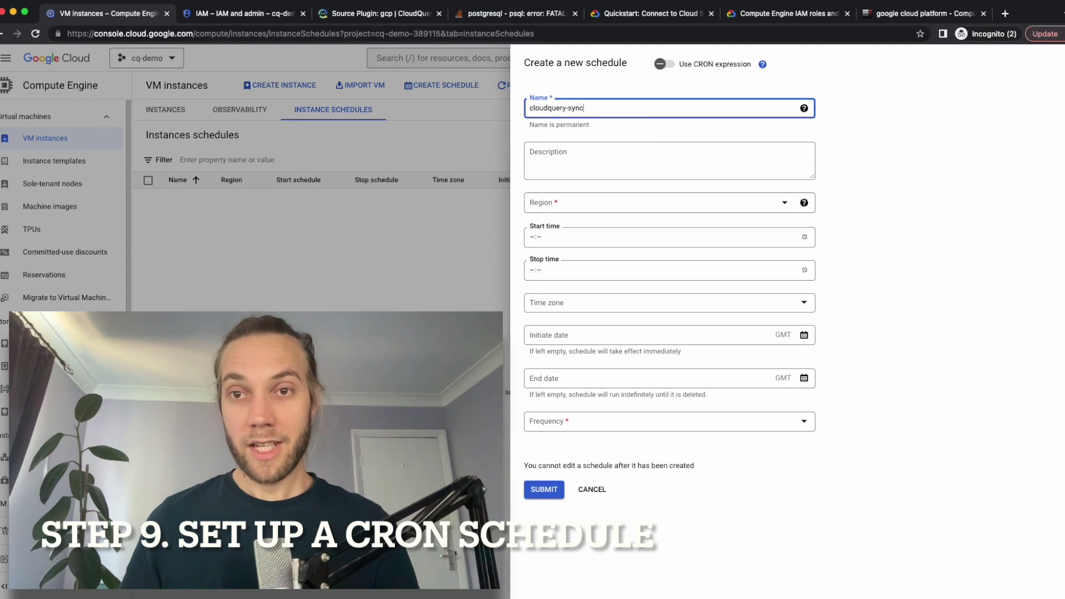
{"action": "left_click", "coordinate": [633, 160]}
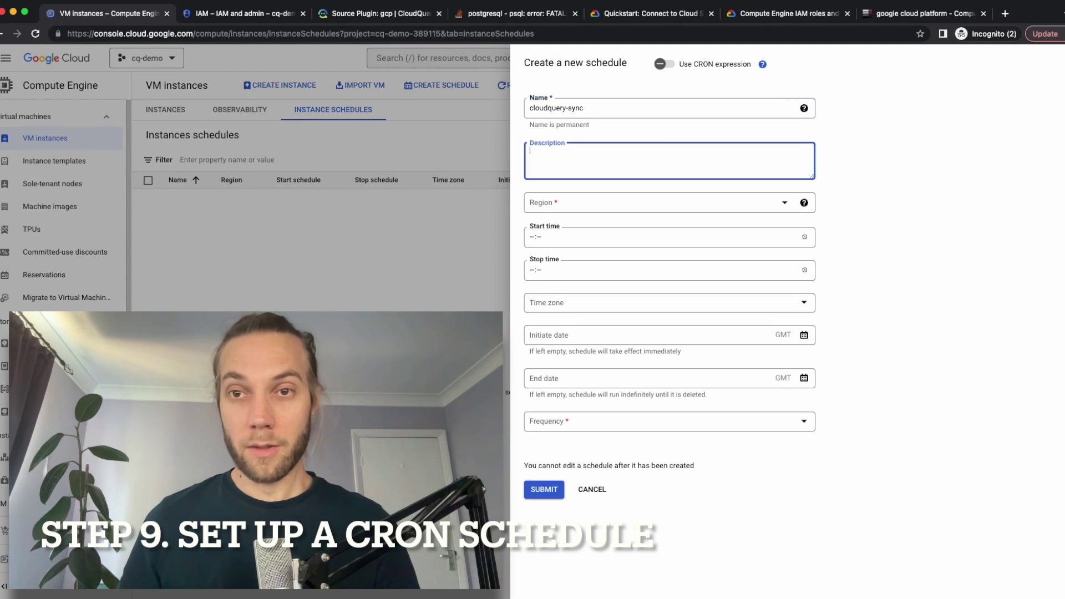
{"action": "left_click", "coordinate": [563, 203]}
{"action": "scroll", "coordinate": [613, 284], "scroll_direction": "down", "scroll_amount": 2}
{"action": "left_click", "coordinate": [600, 267]}
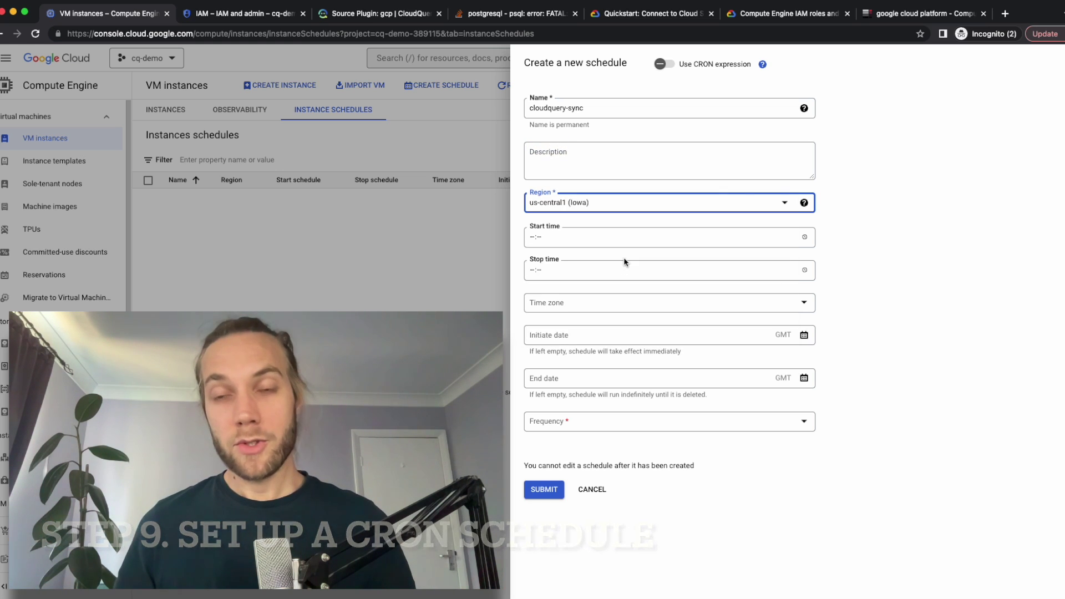
Step: Set start 01:00, stop 02:00, GMT time zone, daily repeat, and submit
{"action": "left_click", "coordinate": [591, 238]}
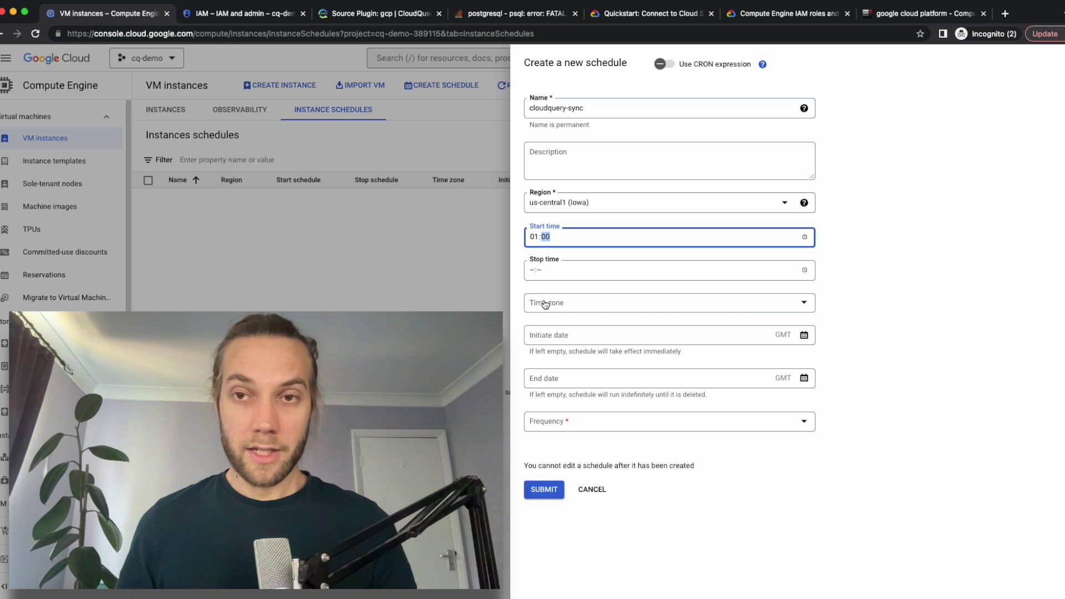
{"action": "key", "text": "Tab"}
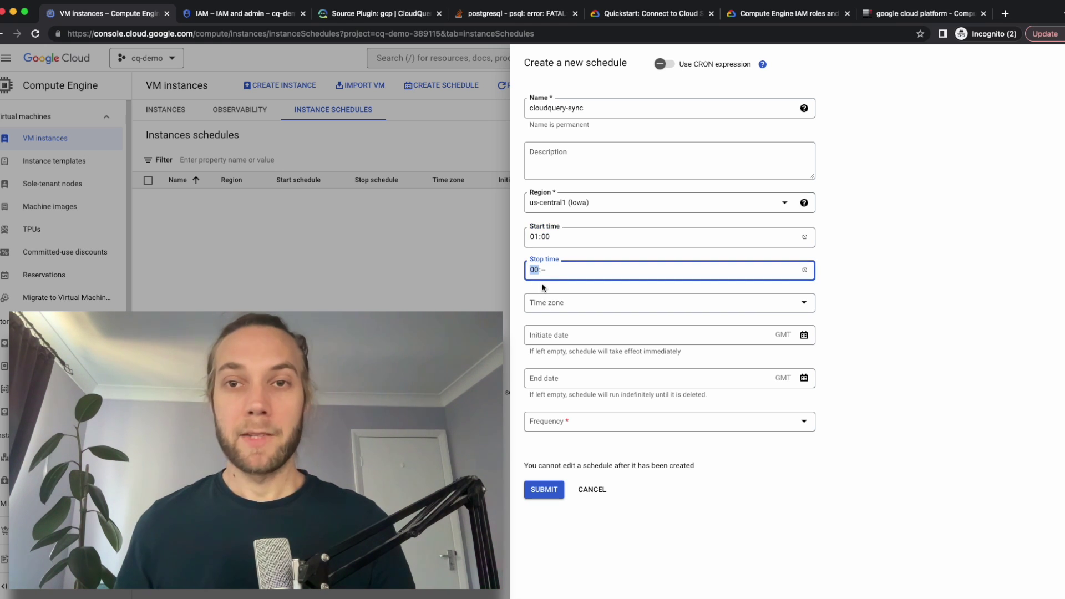
{"action": "type", "text": "00"}
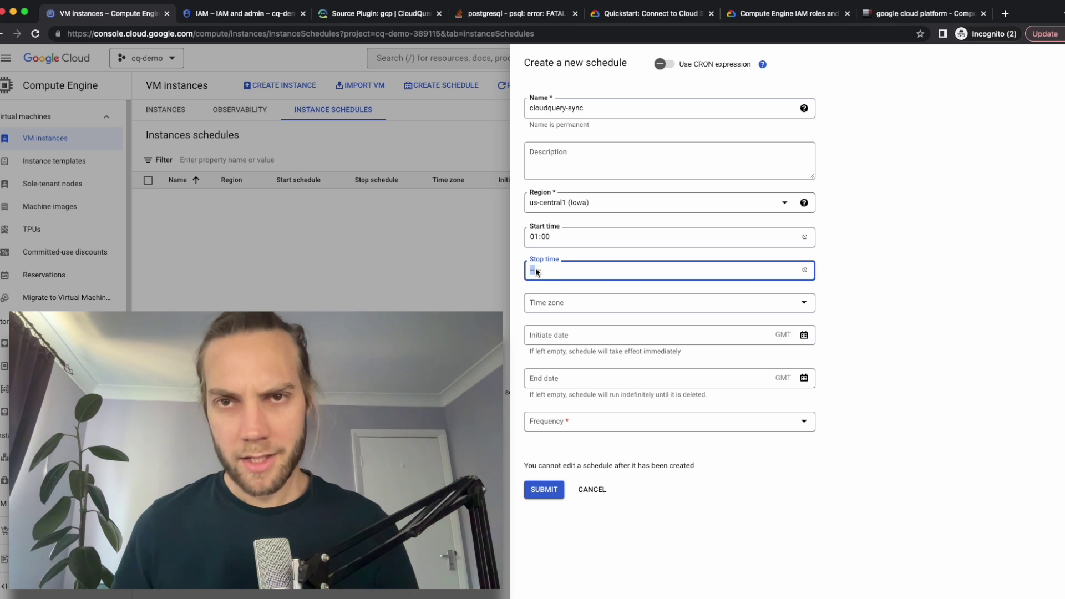
{"action": "type", "text": "02:00"}
{"action": "left_click", "coordinate": [593, 302]}
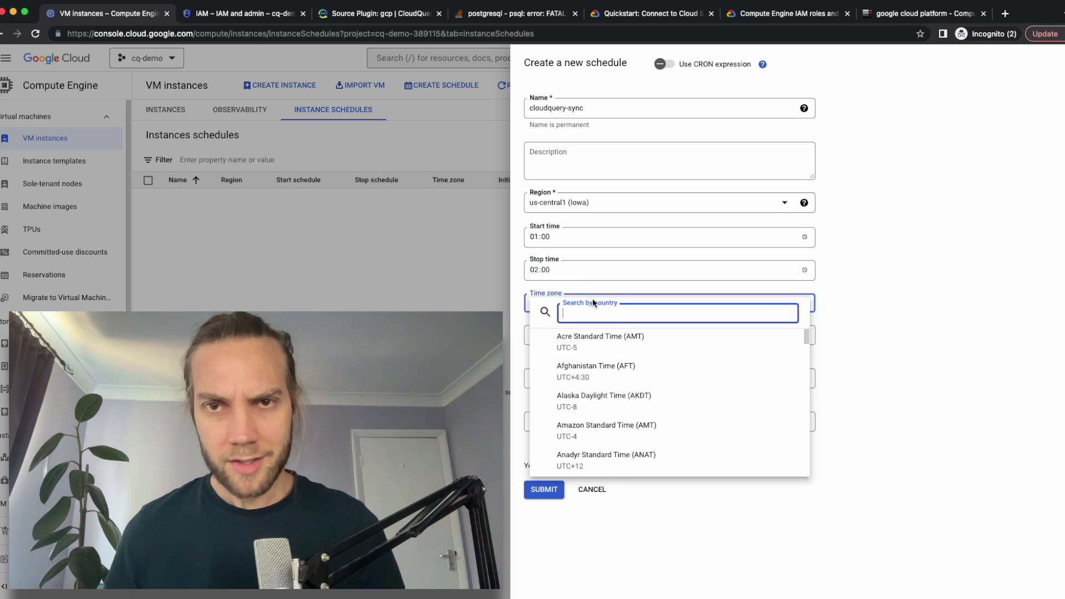
{"action": "type", "text": "u"}
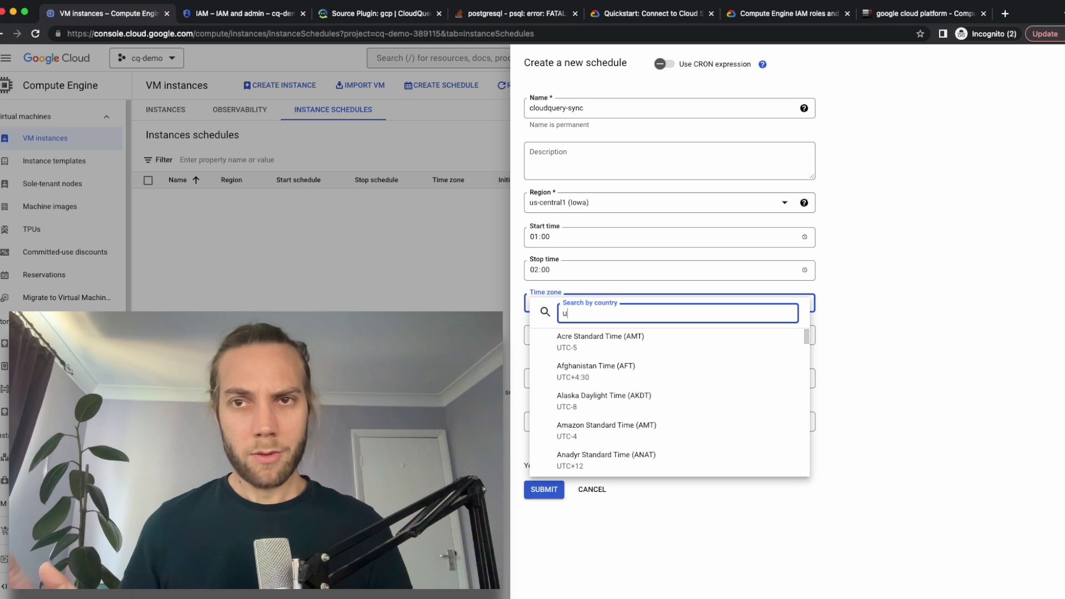
{"action": "type", "text": "tc"}
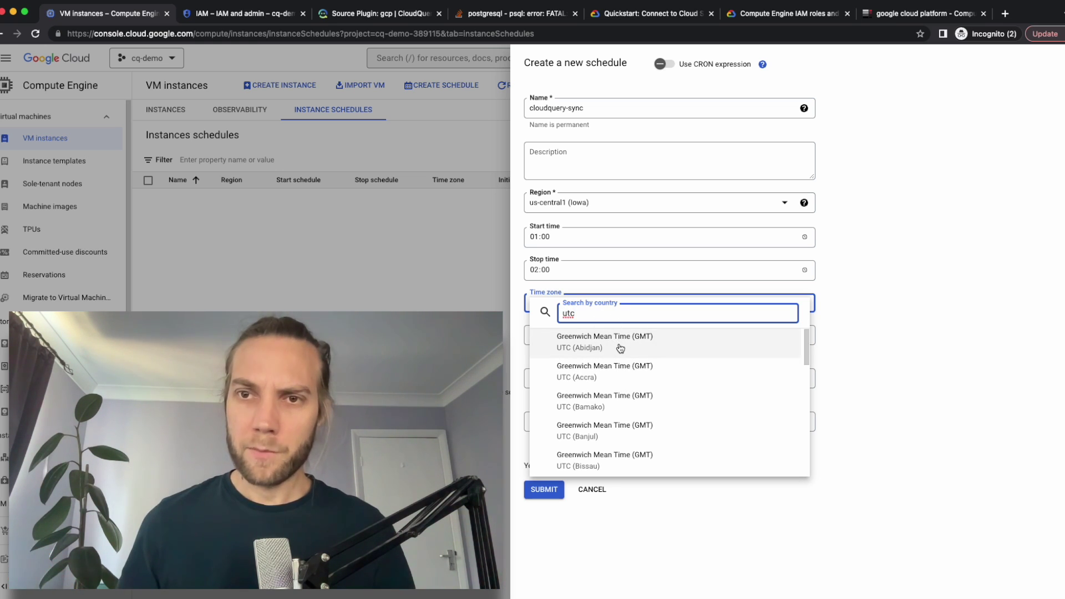
{"action": "scroll", "coordinate": [616, 341], "scroll_direction": "down", "scroll_amount": 2}
{"action": "scroll", "coordinate": [620, 348], "scroll_direction": "down", "scroll_amount": 2}
{"action": "scroll", "coordinate": [621, 349], "scroll_direction": "down", "scroll_amount": 2}
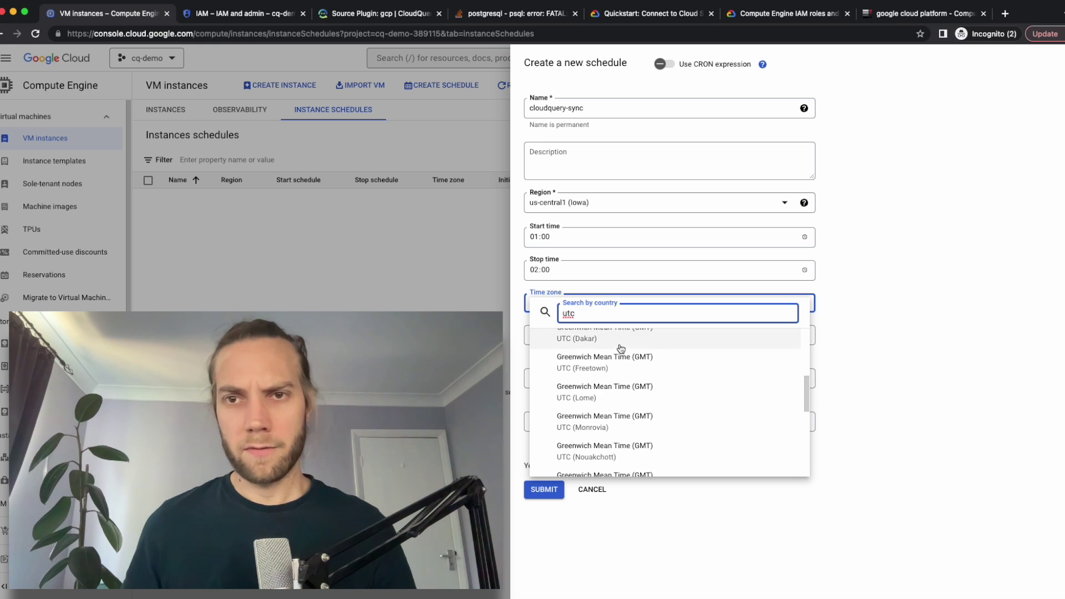
{"action": "scroll", "coordinate": [621, 348], "scroll_direction": "down", "scroll_amount": 2}
{"action": "scroll", "coordinate": [620, 349], "scroll_direction": "down", "scroll_amount": 2}
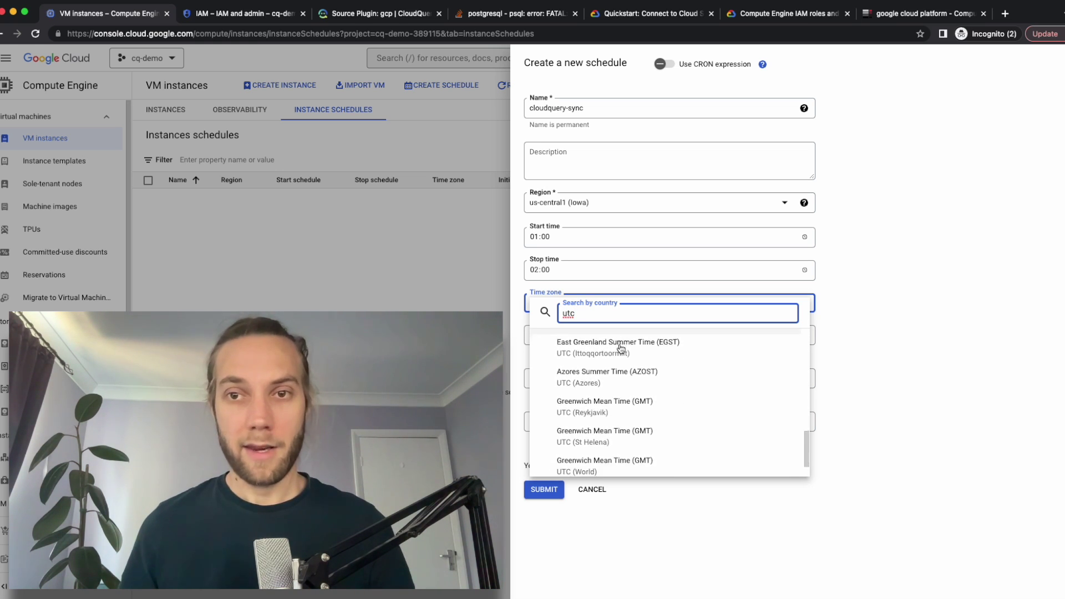
{"action": "scroll", "coordinate": [620, 349], "scroll_direction": "down", "scroll_amount": 2}
{"action": "left_click", "coordinate": [615, 431]}
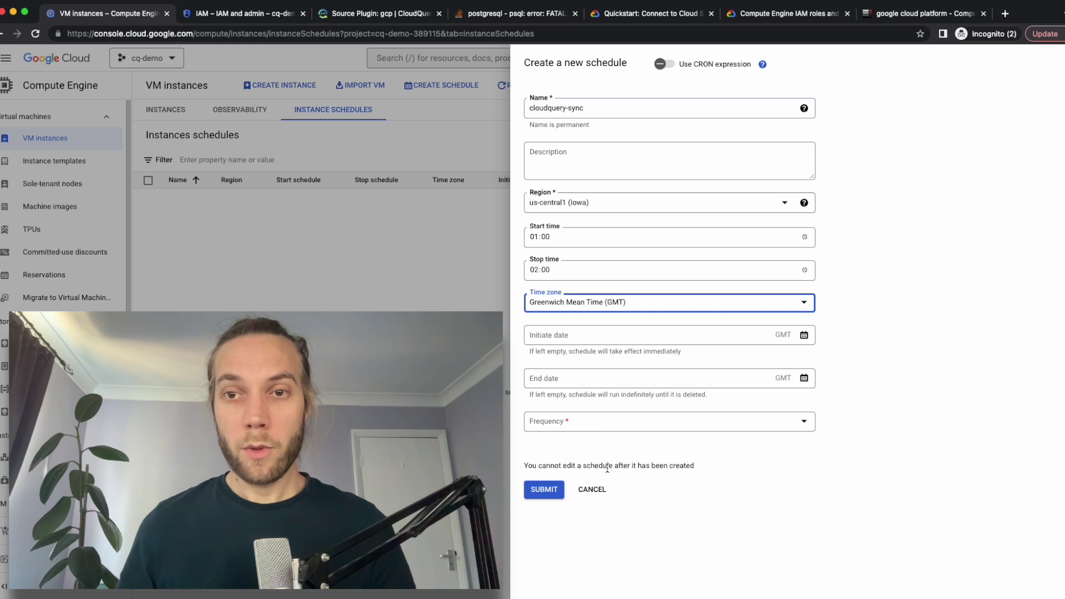
{"action": "left_click", "coordinate": [581, 422]}
{"action": "left_click", "coordinate": [545, 490]}
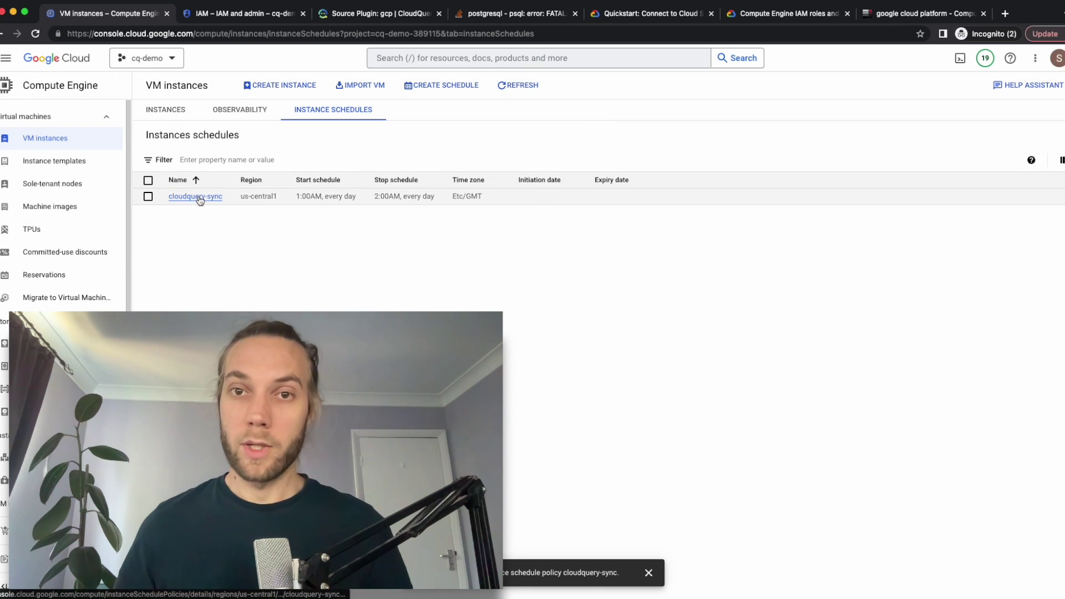
Step: Try attaching the cloudquery-demo VM to the cloudquery-sync schedule
{"action": "left_click", "coordinate": [194, 197]}
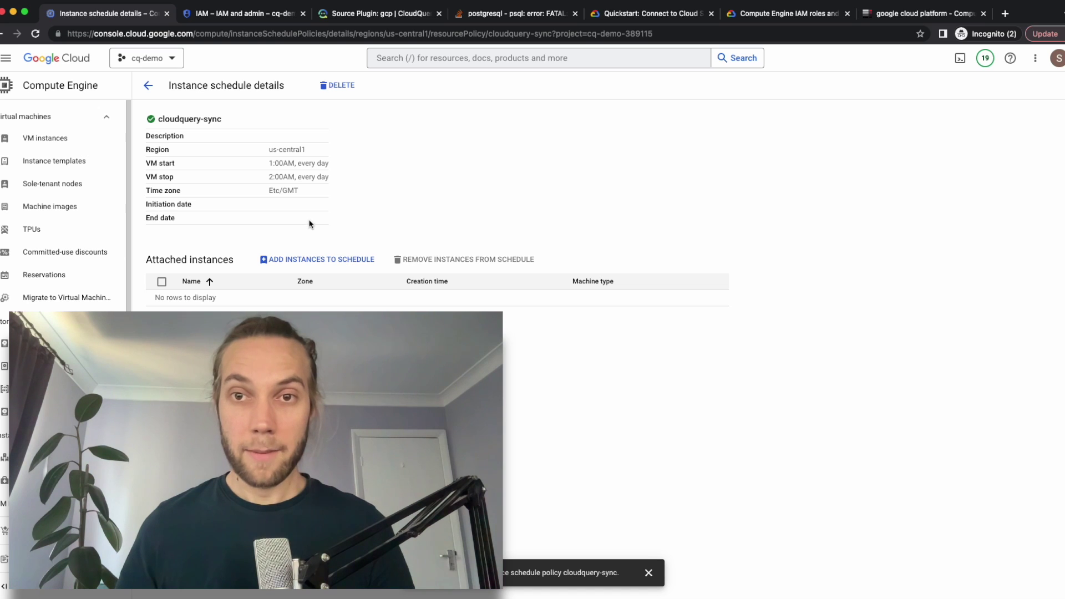
{"action": "left_click", "coordinate": [334, 263]}
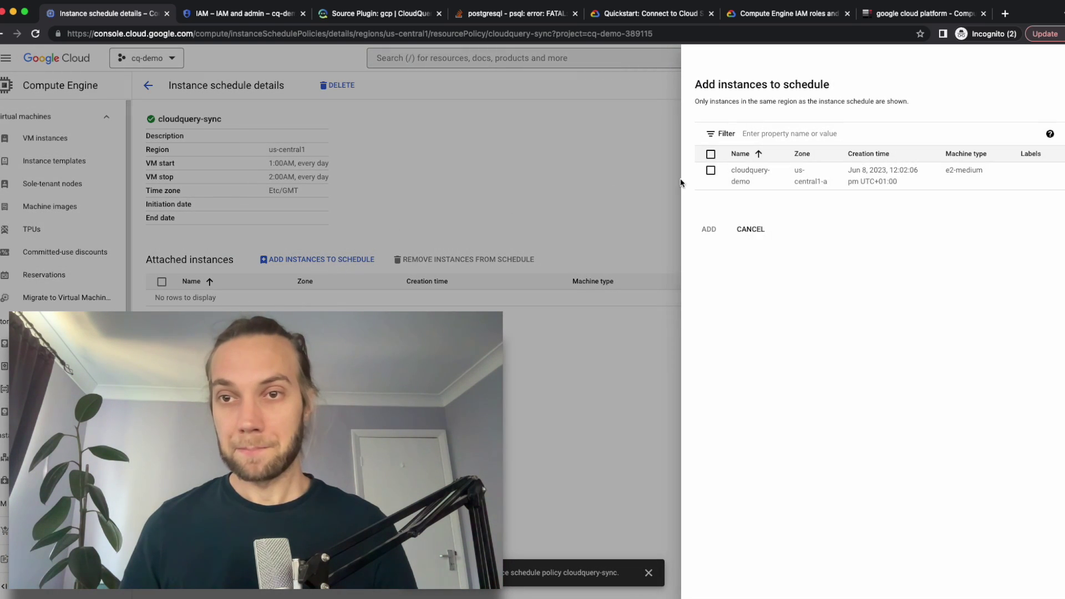
{"action": "left_click", "coordinate": [709, 176]}
{"action": "left_click", "coordinate": [710, 230]}
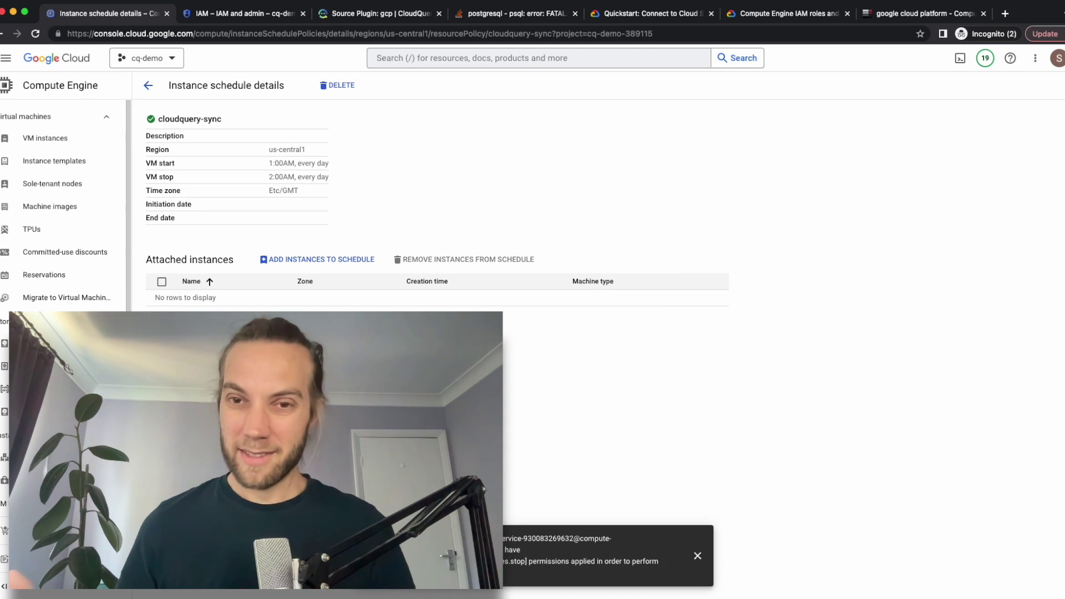
Step: Select the service agent address shown in the permission error and bring up the IAM page
{"action": "left_click_drag", "start_coordinate": [505, 537], "coordinate": [659, 563]}
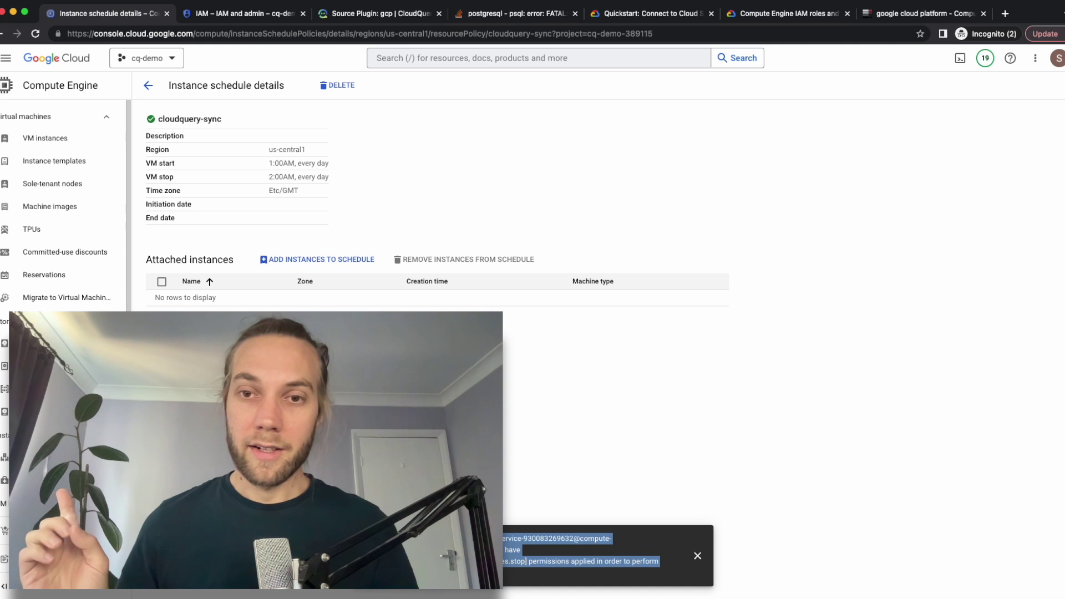
{"action": "left_click", "coordinate": [583, 416]}
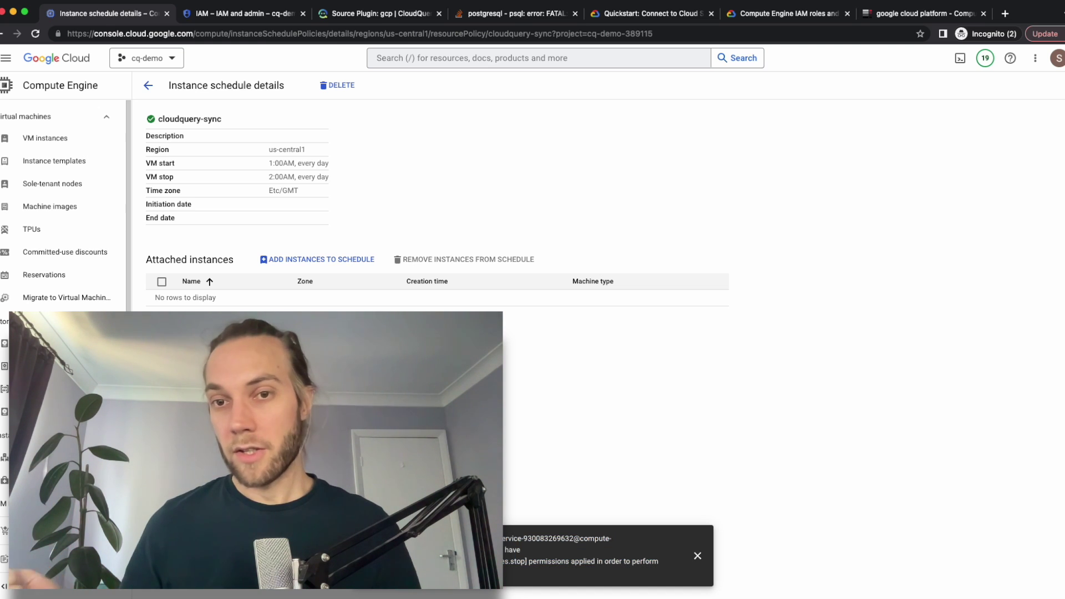
{"action": "left_click_drag", "start_coordinate": [504, 538], "coordinate": [612, 538]}
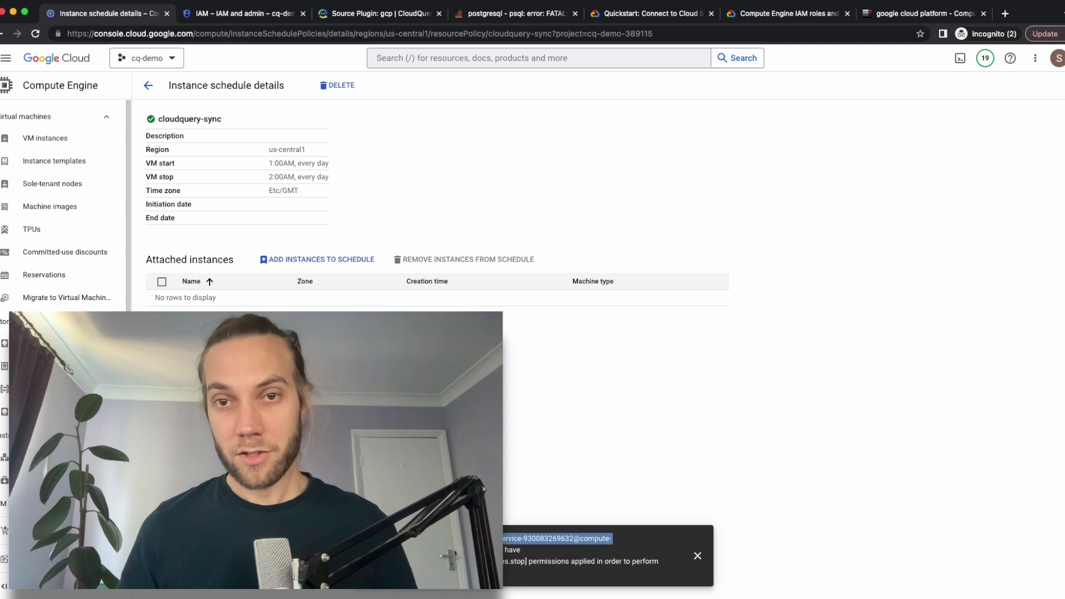
{"action": "left_click", "coordinate": [241, 13]}
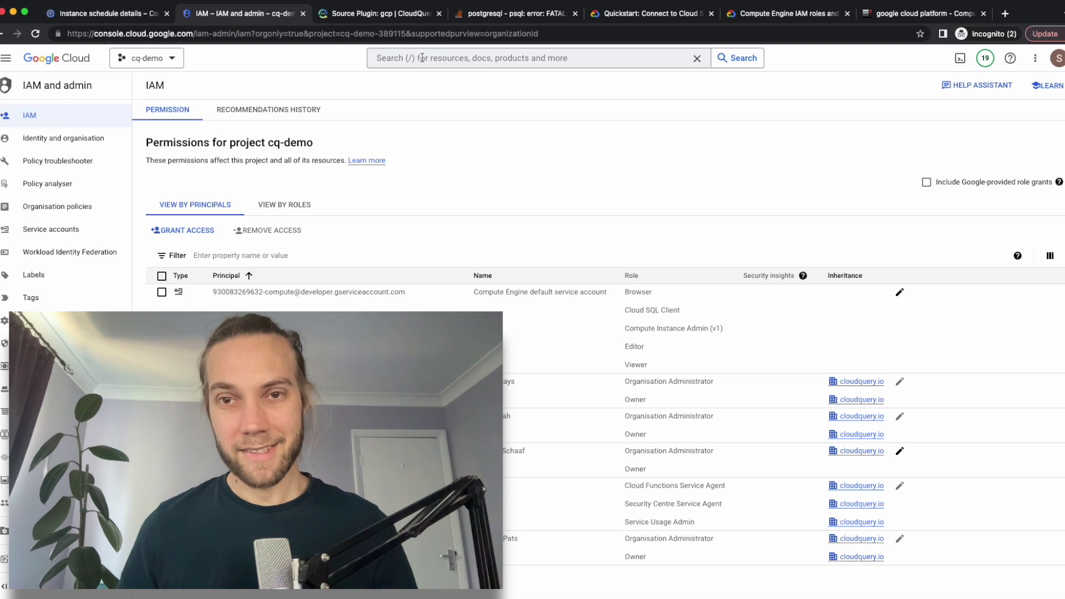
Step: Include Google-provided role grants and filter the principals to the Compute Engine service agent email
{"action": "left_click", "coordinate": [925, 182]}
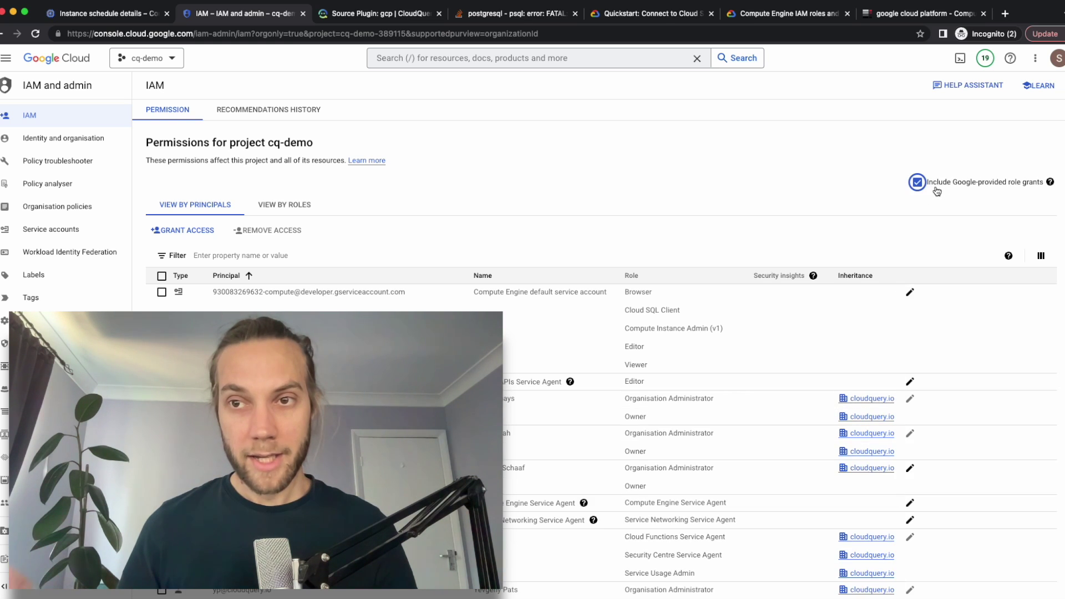
{"action": "left_click", "coordinate": [304, 255]}
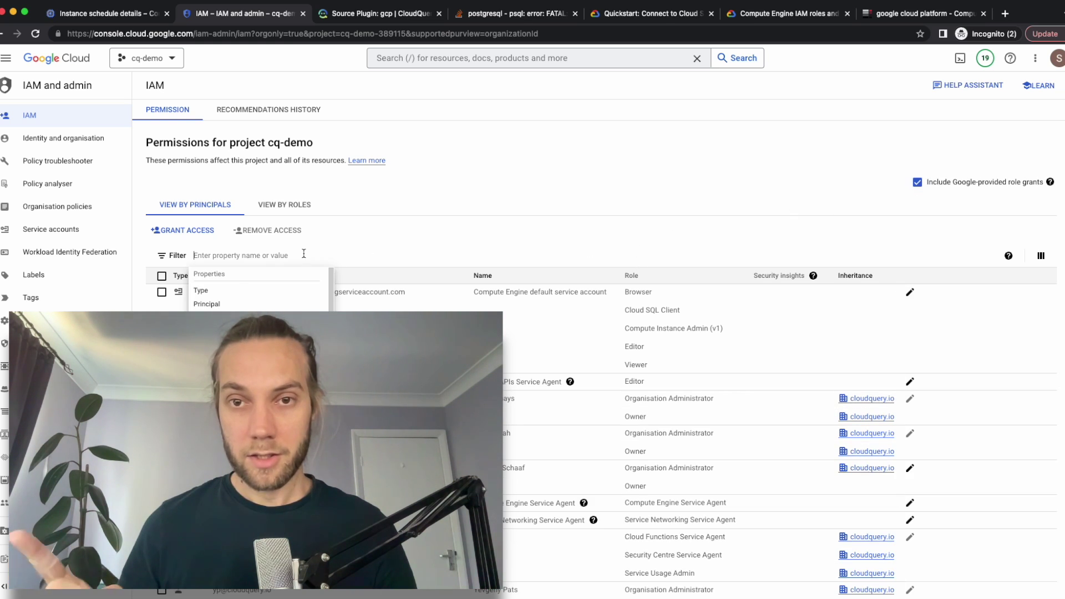
{"action": "key", "text": "Return"}
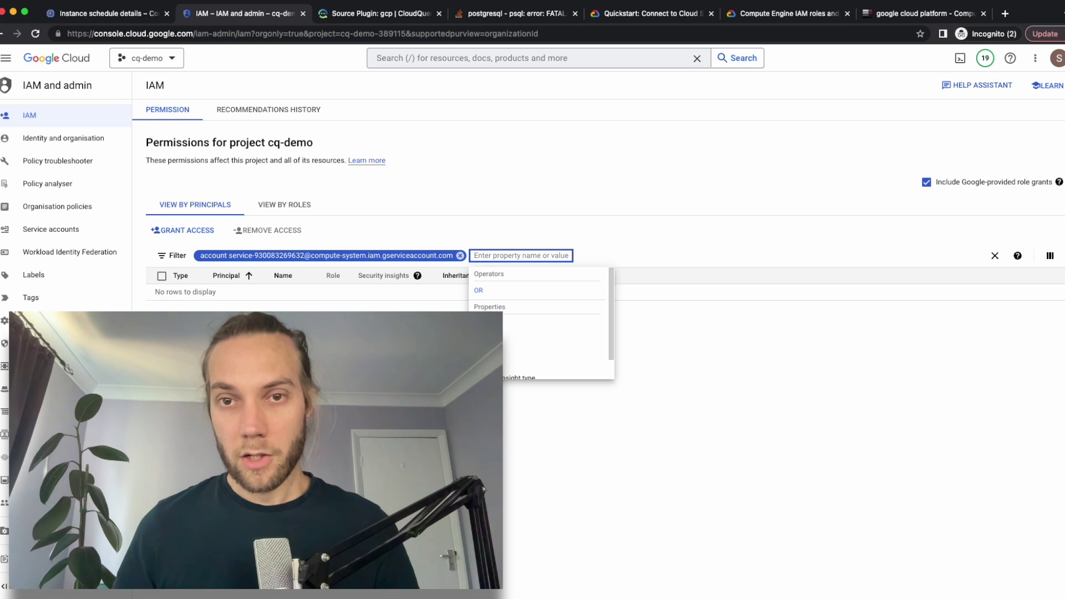
{"action": "left_click", "coordinate": [583, 166]}
{"action": "double_click", "coordinate": [429, 257]}
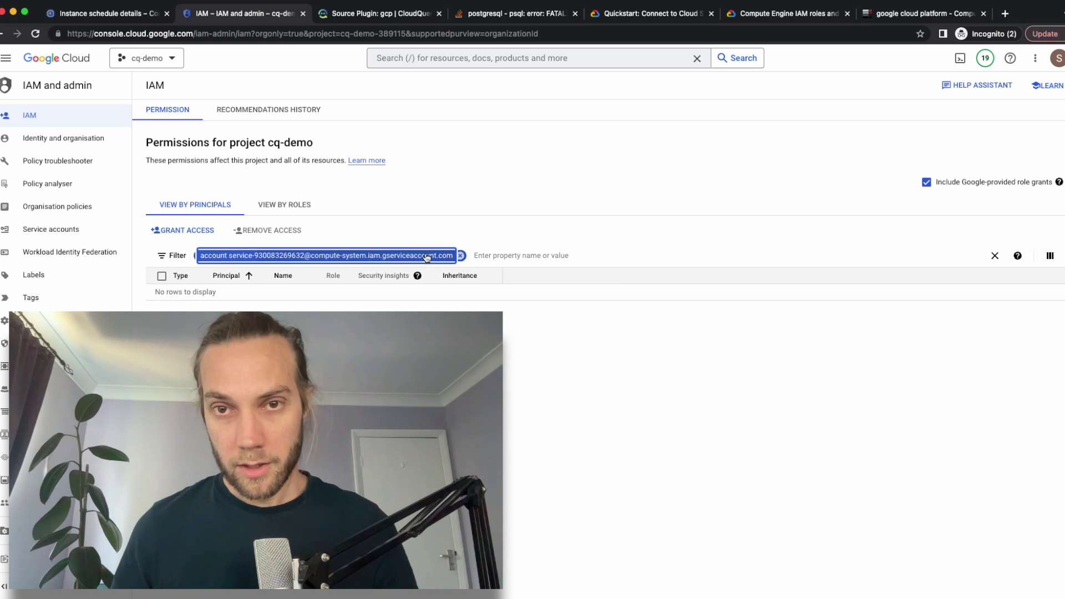
{"action": "left_click", "coordinate": [218, 256]}
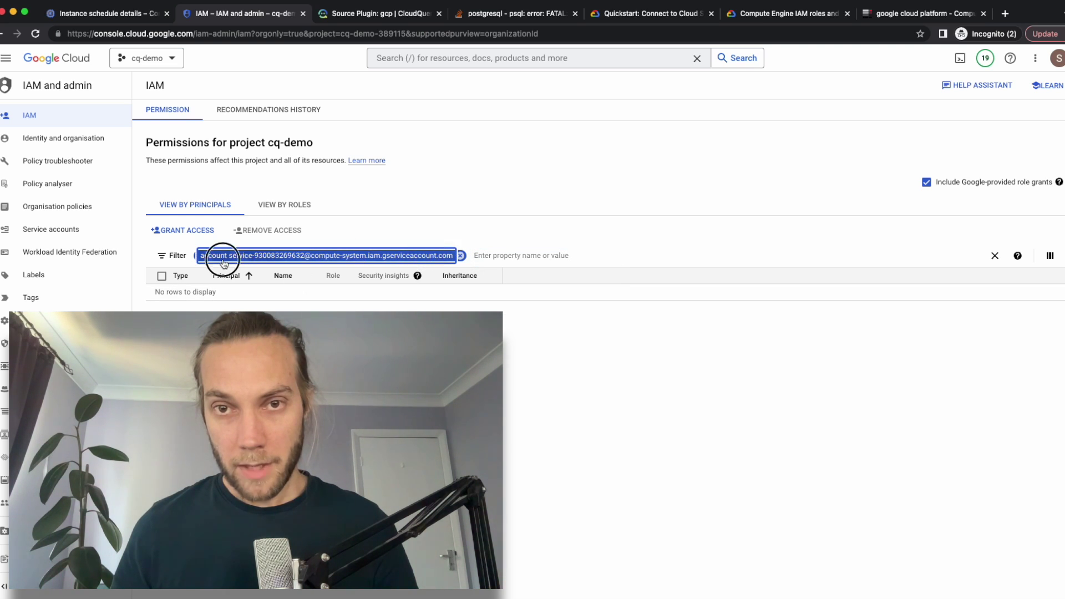
{"action": "left_click", "coordinate": [460, 255]}
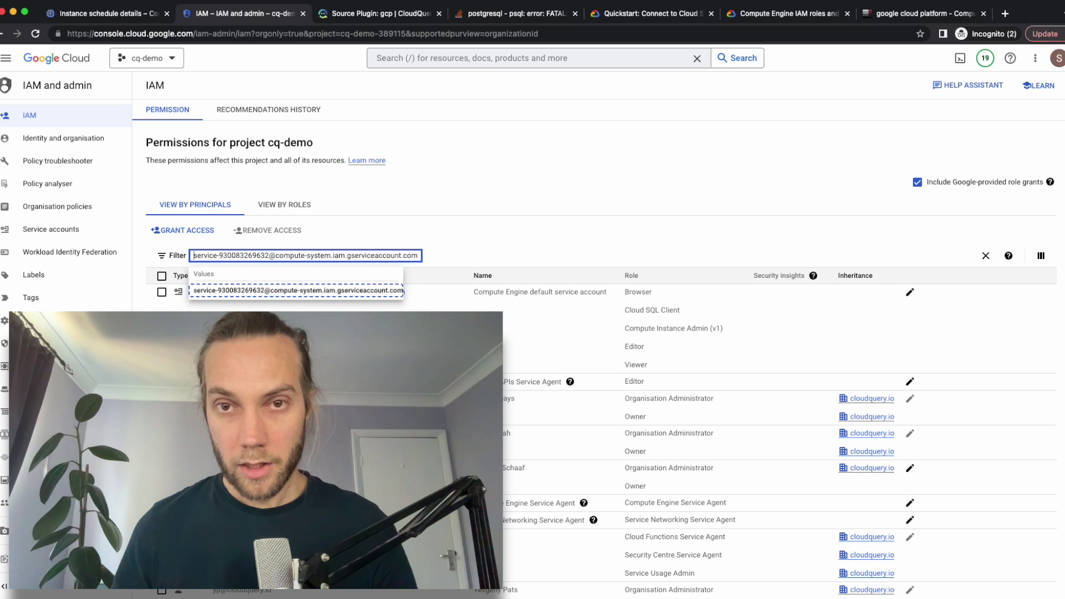
{"action": "key", "text": "Return"}
{"action": "left_click", "coordinate": [299, 288]}
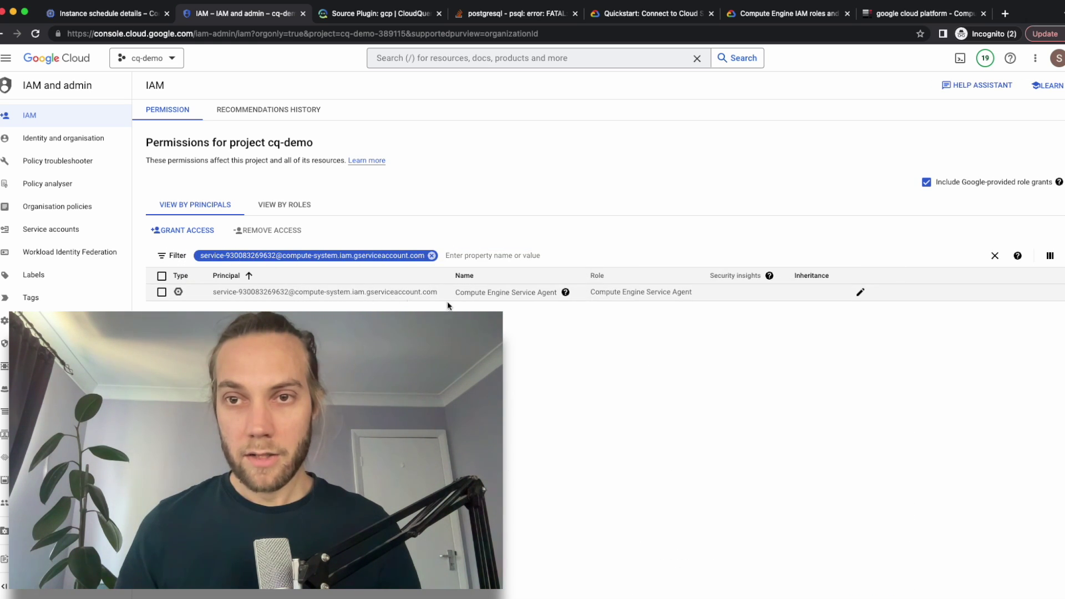
Step: Add the Compute Instance Admin (v1) role to the service agent and save
{"action": "left_click", "coordinate": [861, 293]}
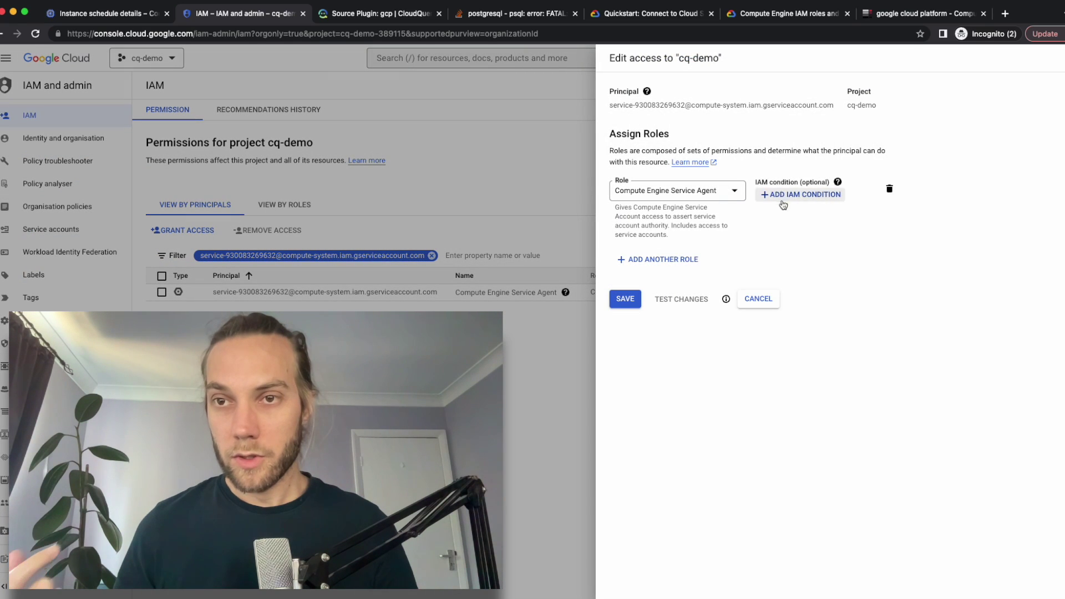
{"action": "left_click", "coordinate": [663, 258]}
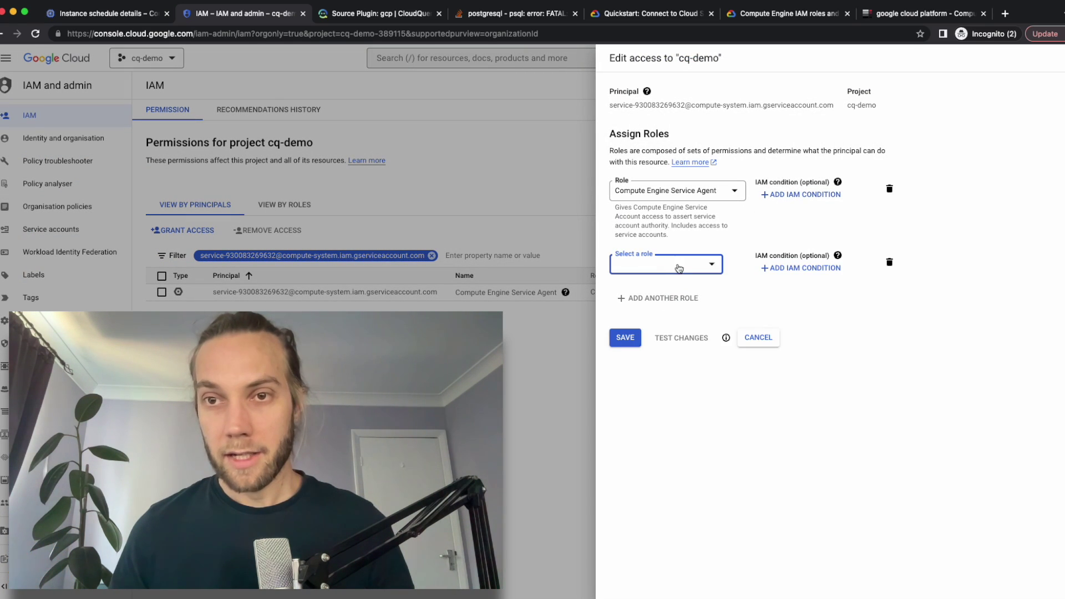
{"action": "left_click", "coordinate": [680, 267]}
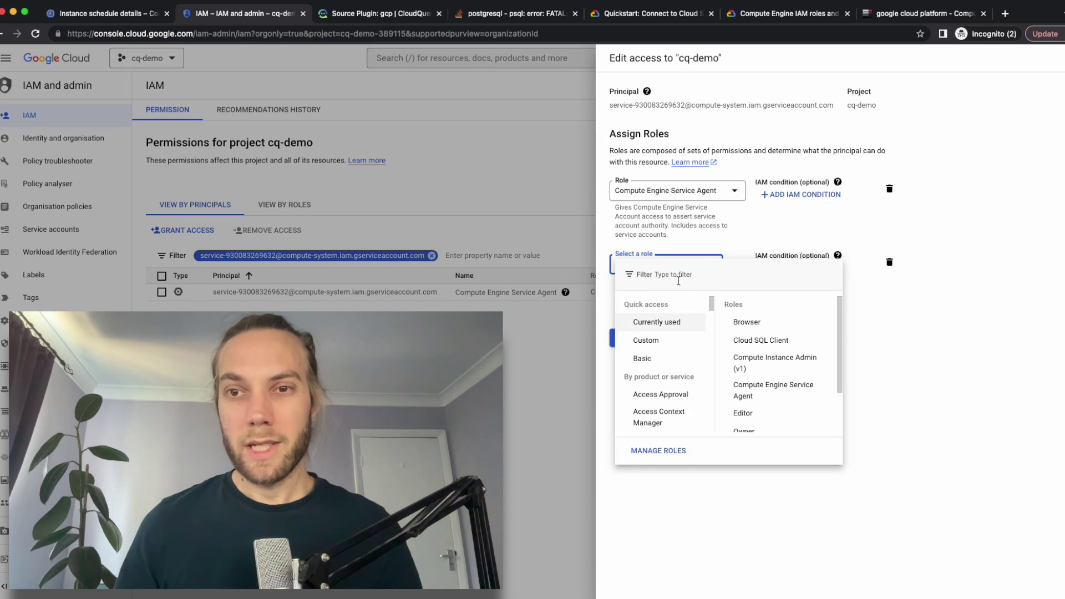
{"action": "left_click", "coordinate": [642, 358]}
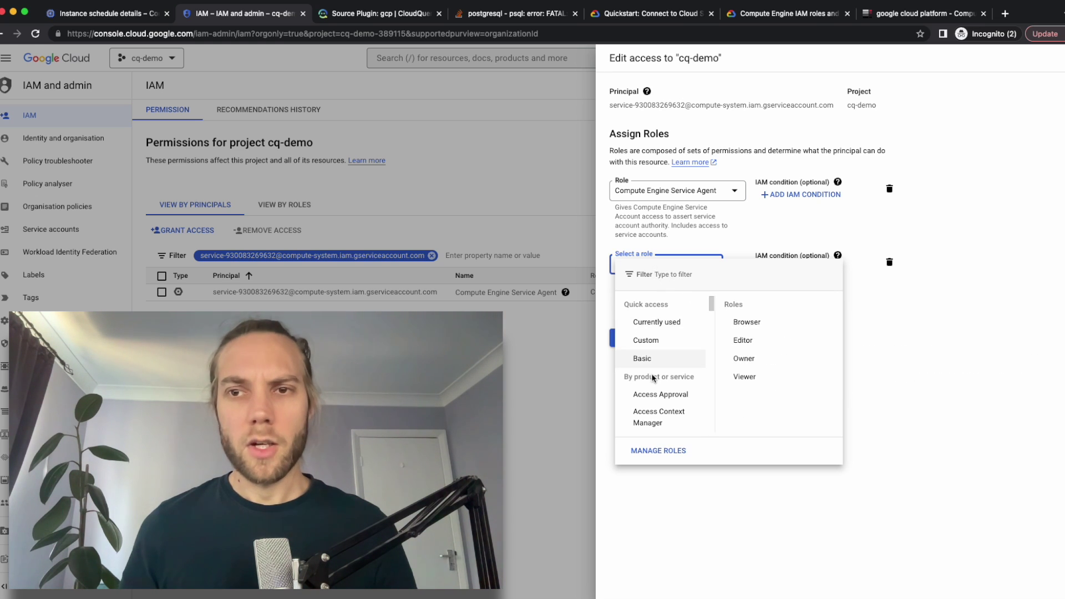
{"action": "left_click", "coordinate": [657, 322]}
{"action": "type", "text": "compute e"}
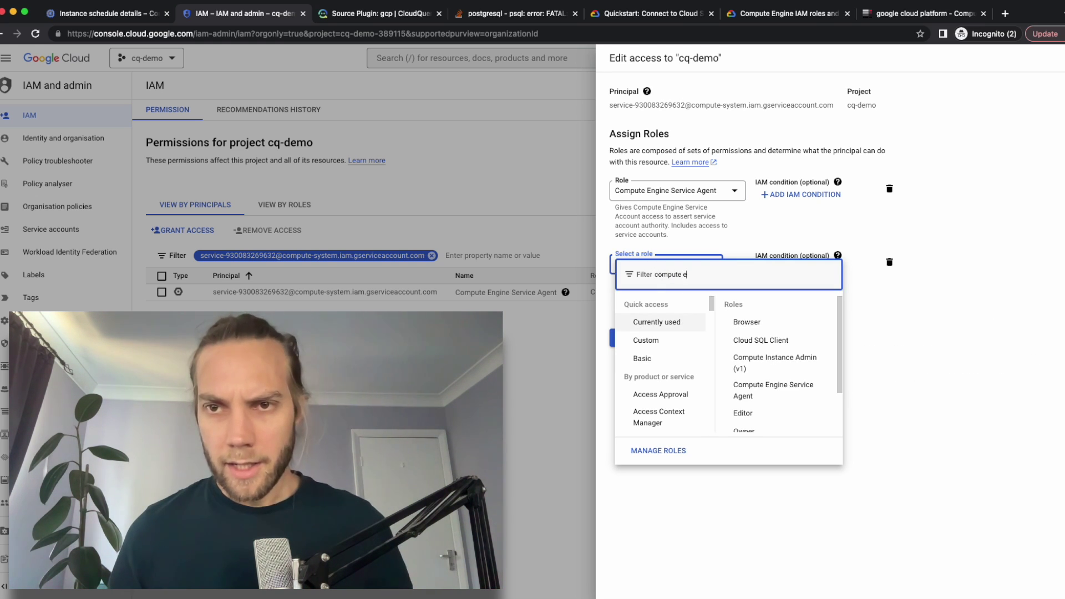
{"action": "type", "text": "ngine"}
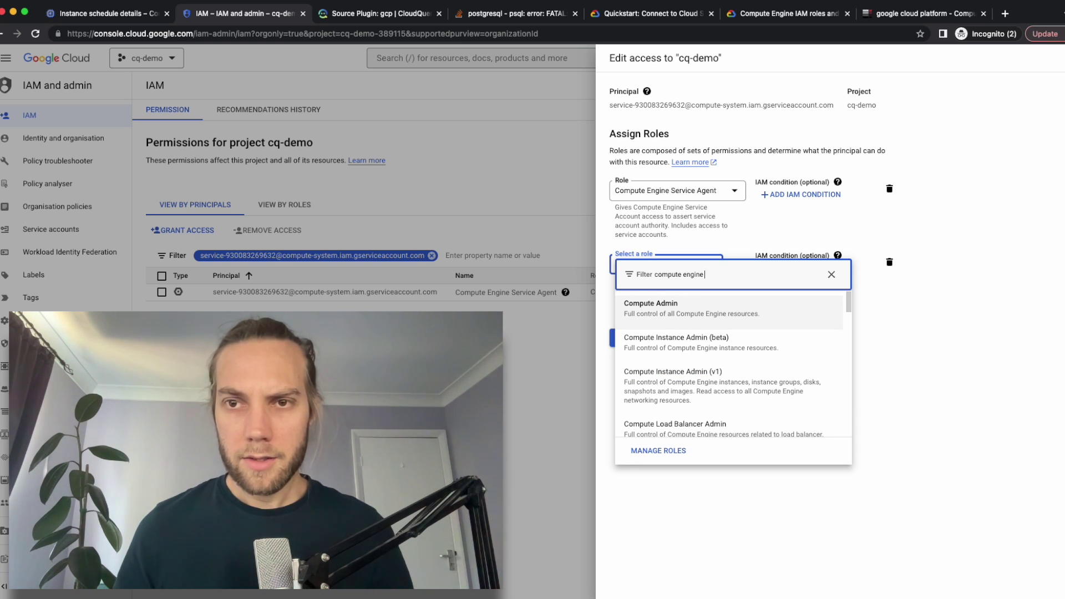
{"action": "left_click", "coordinate": [716, 382]}
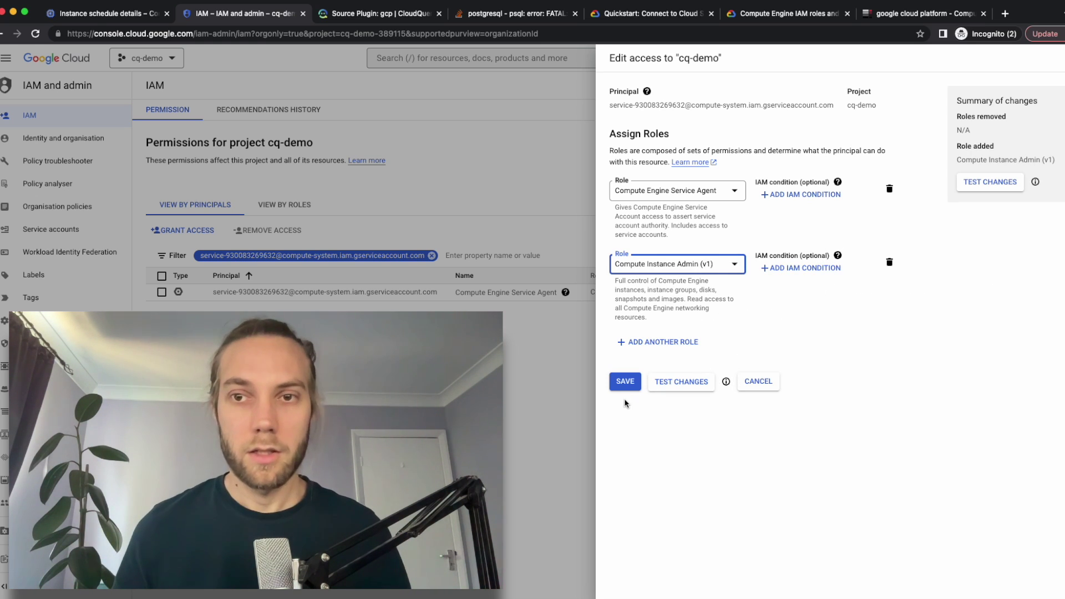
{"action": "left_click", "coordinate": [626, 382]}
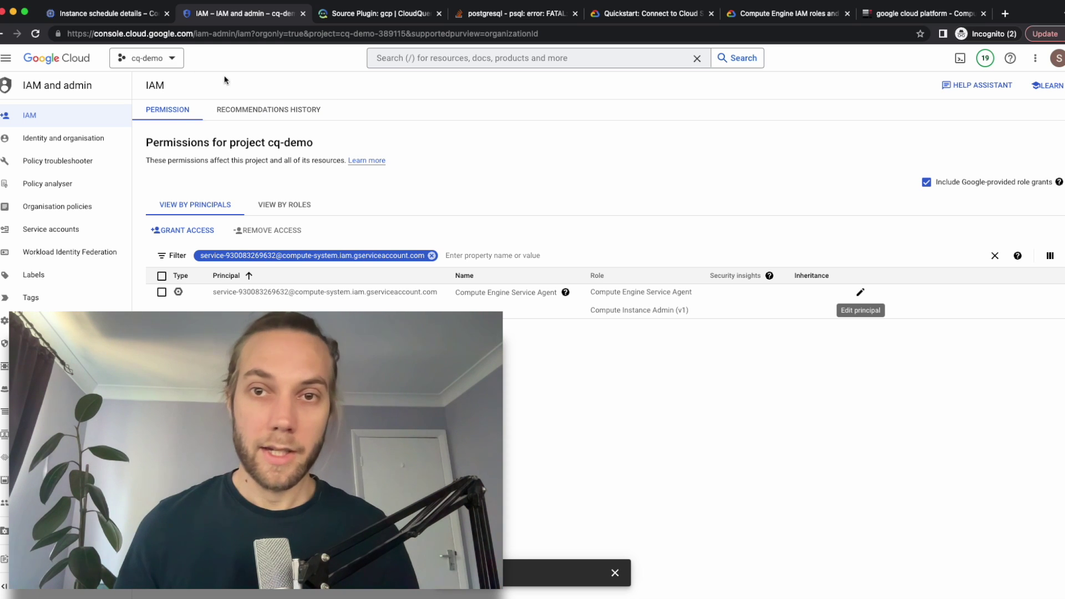
Step: Back on the schedule details, add the cloudquery-demo instance to cloudquery-sync
{"action": "left_click", "coordinate": [104, 13]}
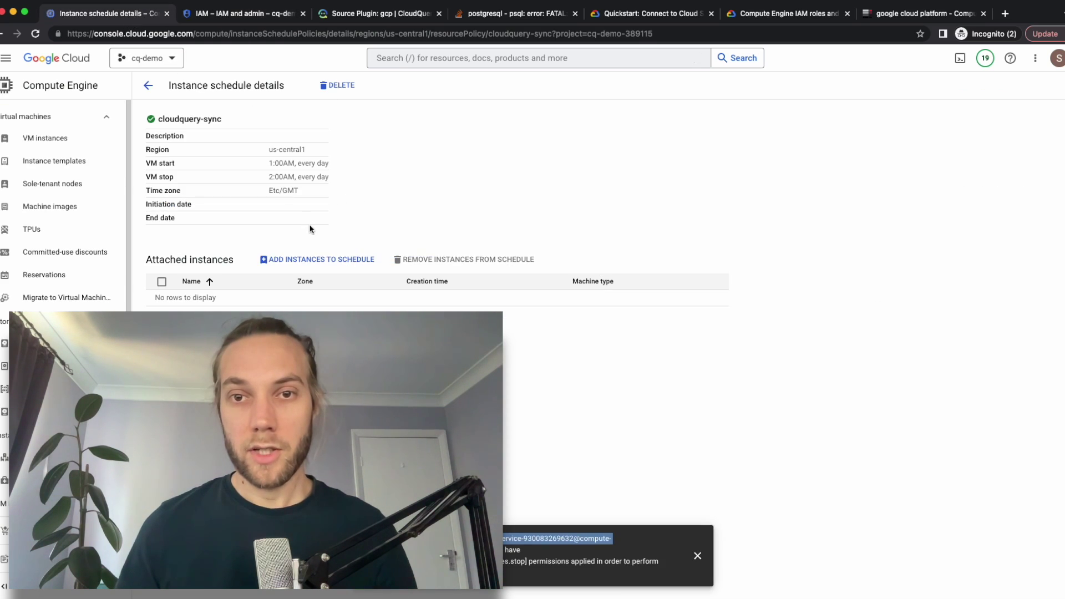
{"action": "left_click", "coordinate": [316, 259]}
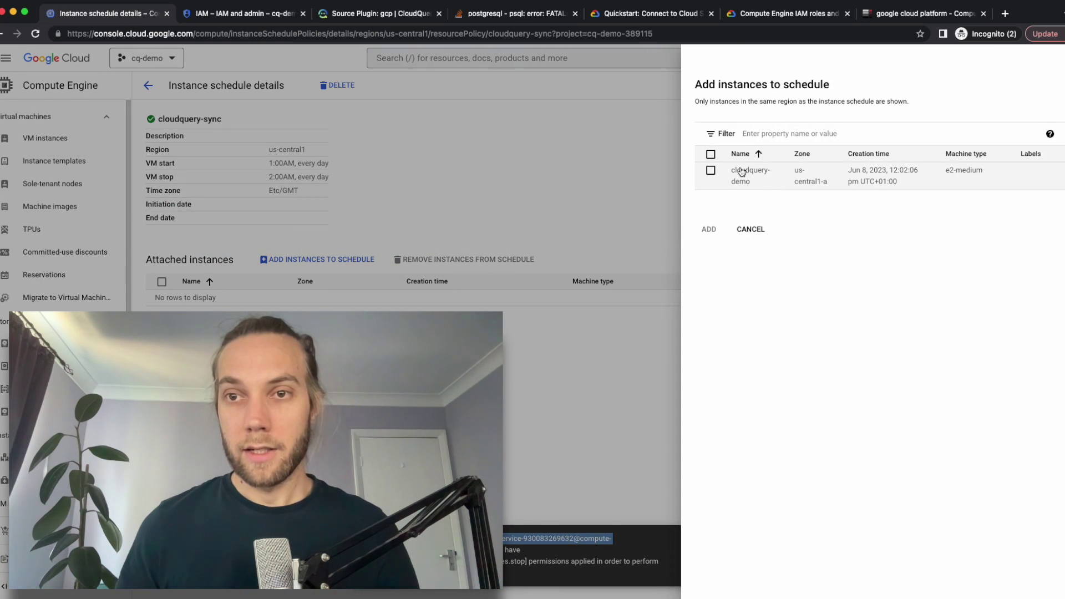
{"action": "left_click", "coordinate": [710, 169]}
{"action": "left_click", "coordinate": [709, 229]}
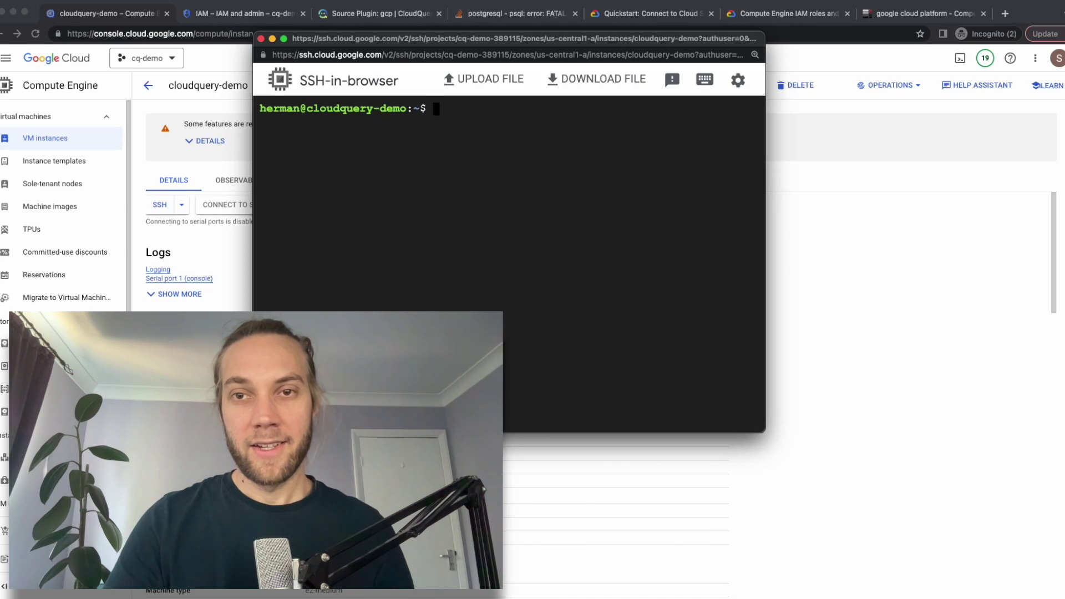
{"action": "type", "text": "crontab "}
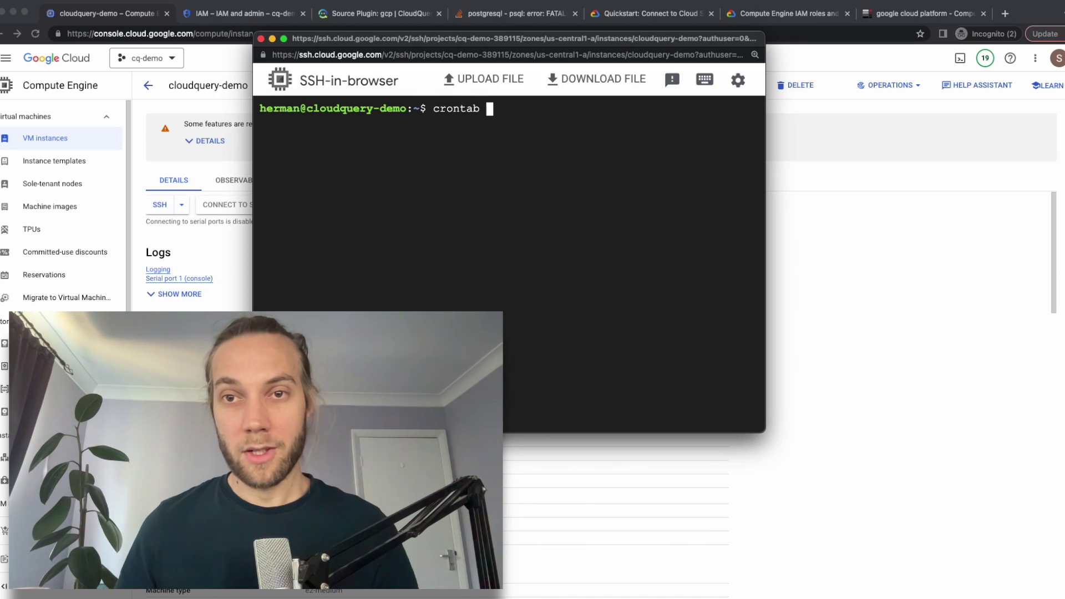
{"action": "type", "text": "-e"}
{"action": "key", "text": "Return"}
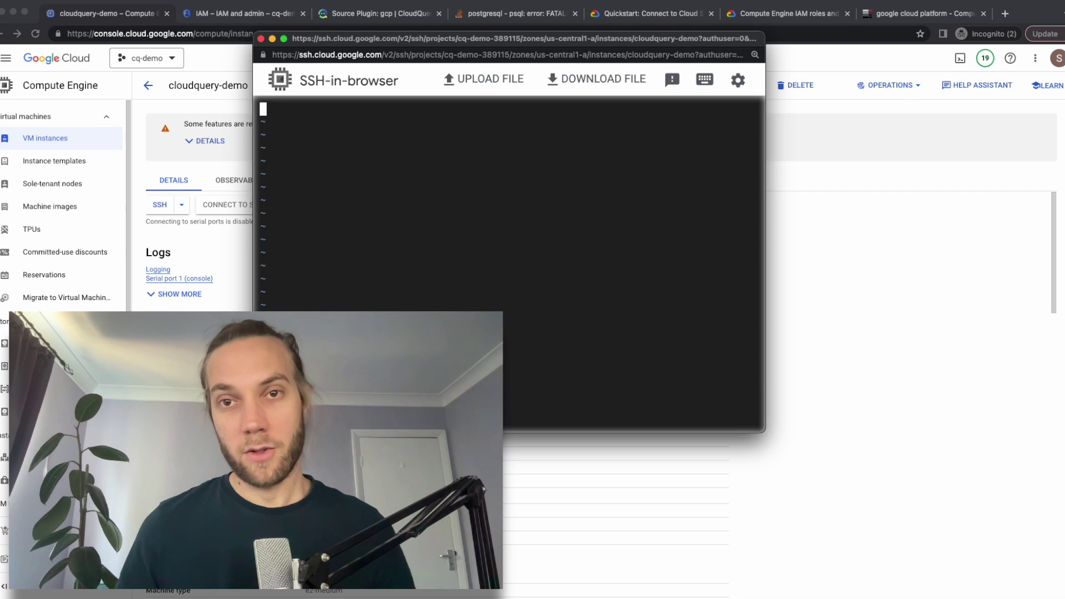
{"action": "type", "text": "i@"}
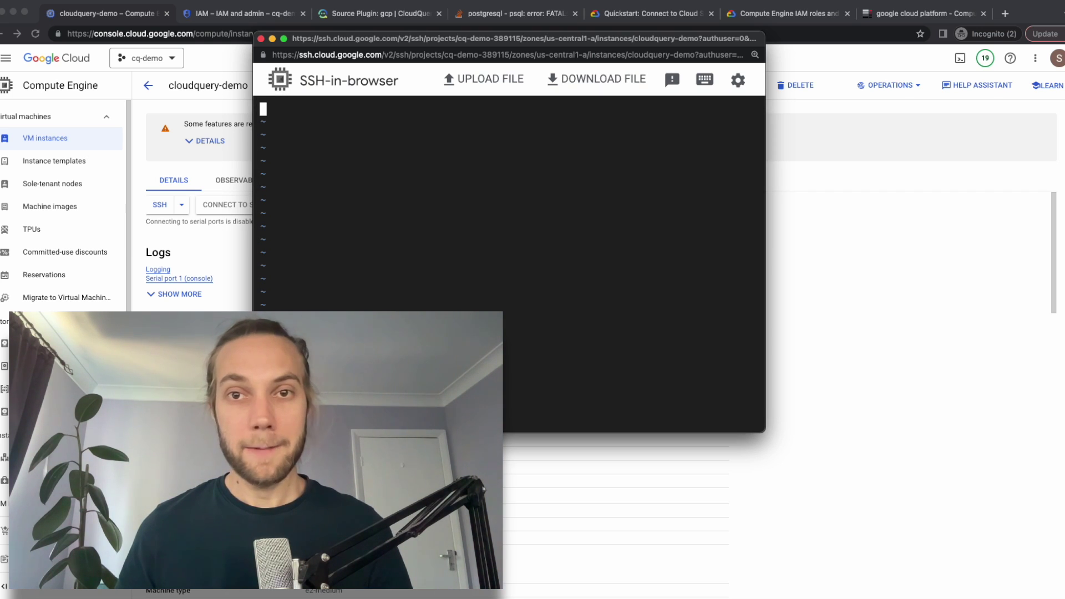
{"action": "type", "text": "reboot /h"}
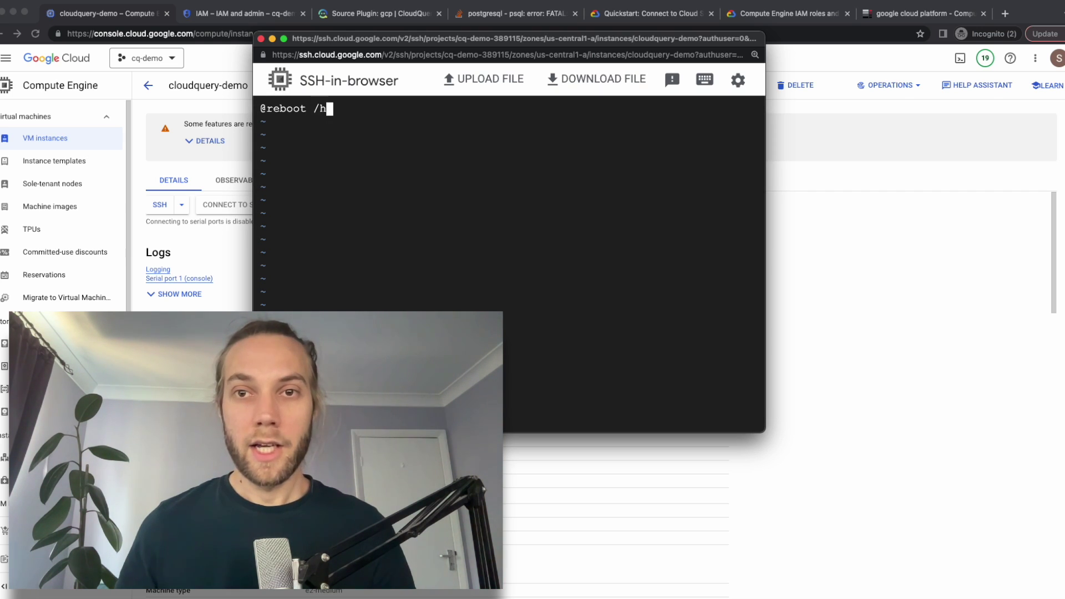
{"action": "type", "text": "ome/herman/clo"}
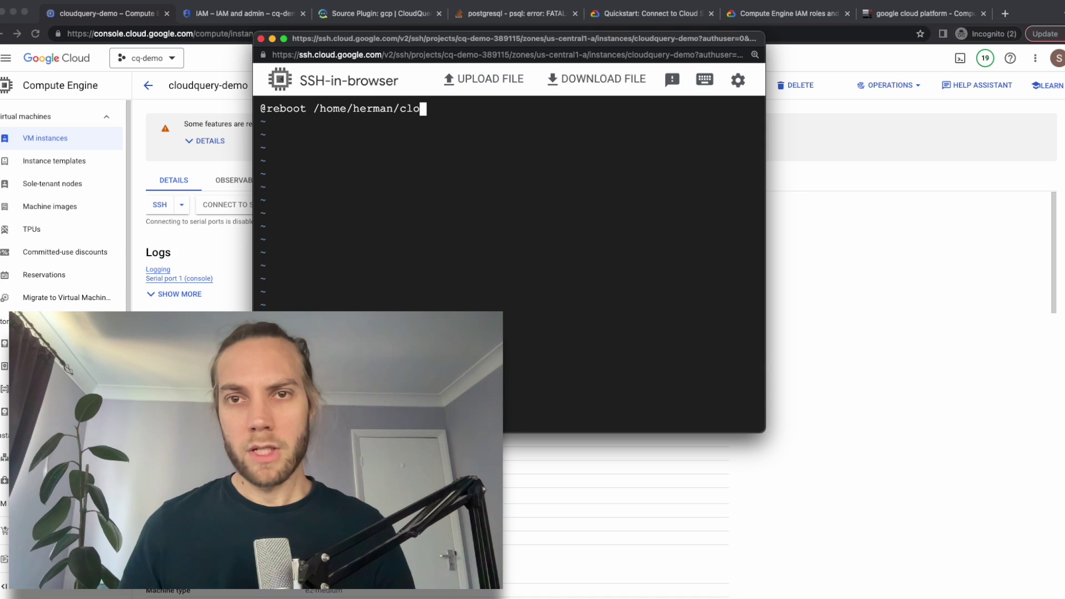
{"action": "type", "text": "udquery sync conf"}
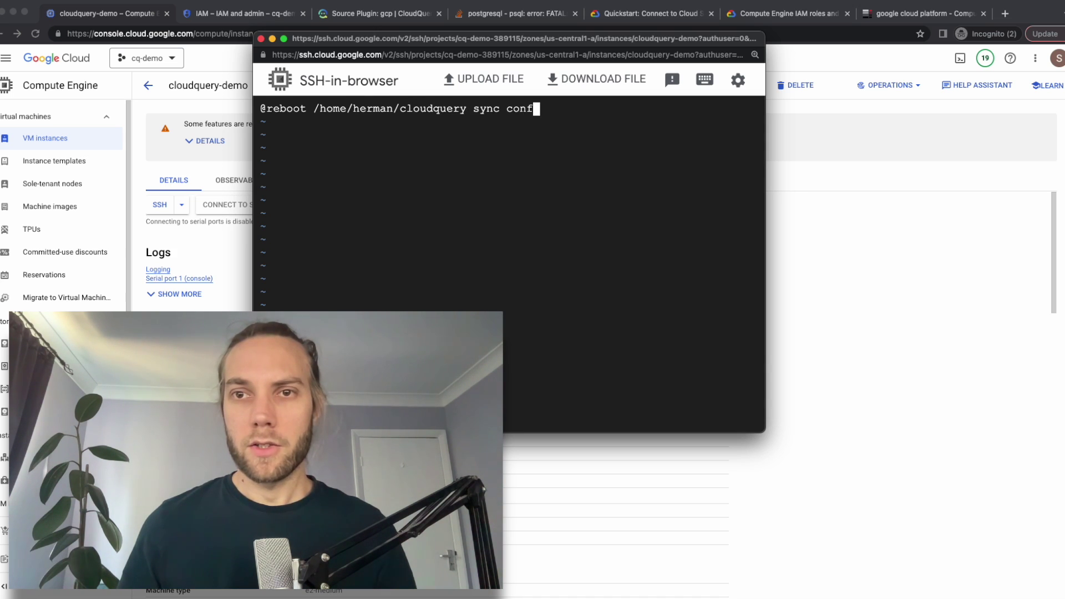
{"action": "type", "text": "ig.yml"}
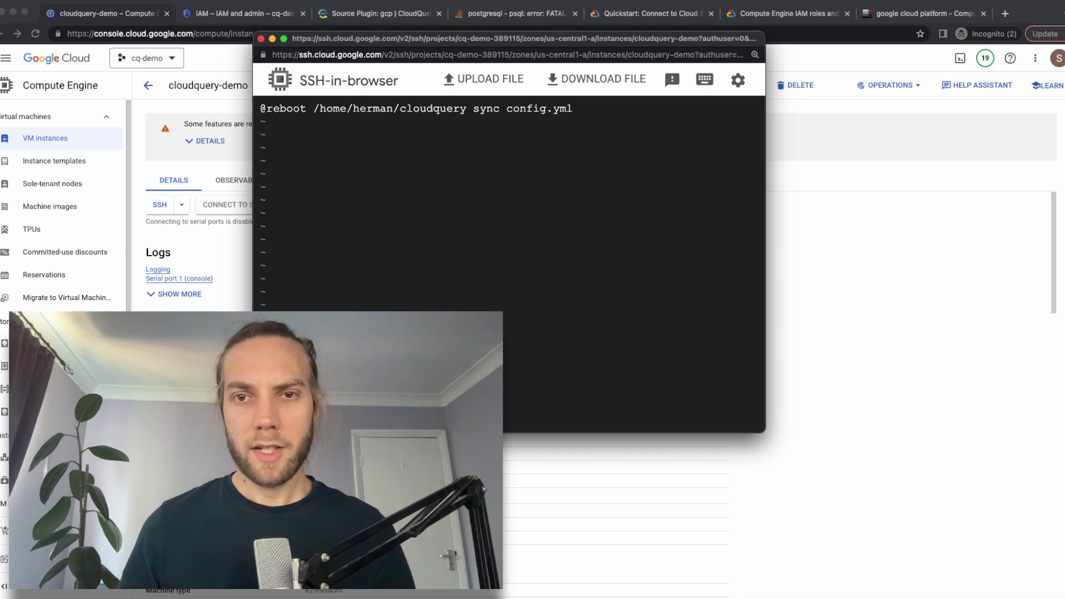
{"action": "key", "text": "Left"}
{"action": "key", "text": "Left"}
{"action": "key", "text": "Left"}
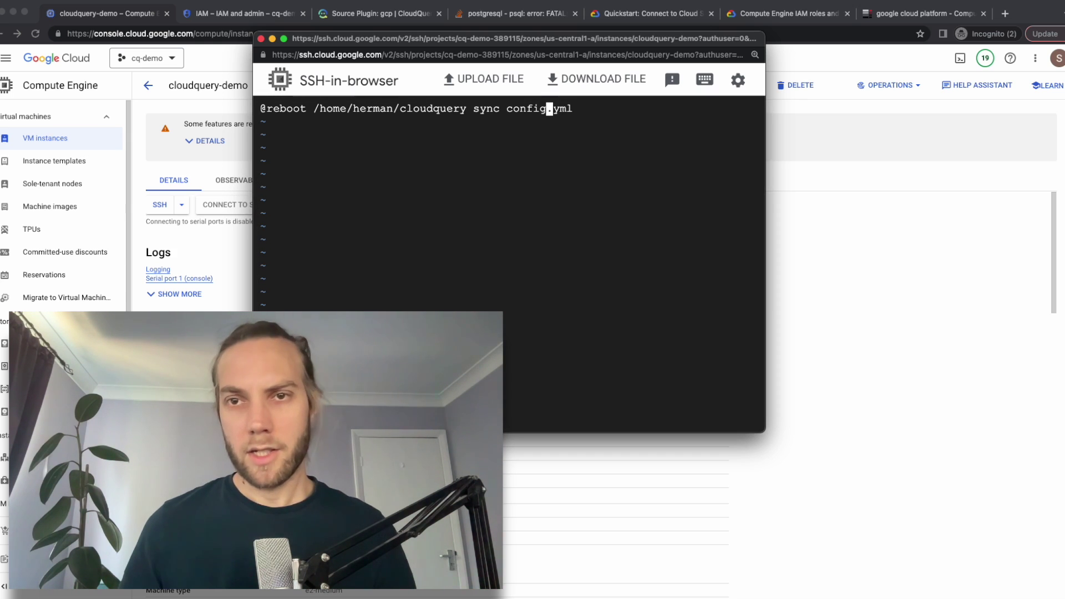
{"action": "key", "text": "Left"}
{"action": "key", "text": "Left"}
{"action": "key", "text": "Left"}
{"action": "key", "text": "Left"}
{"action": "key", "text": "Left"}
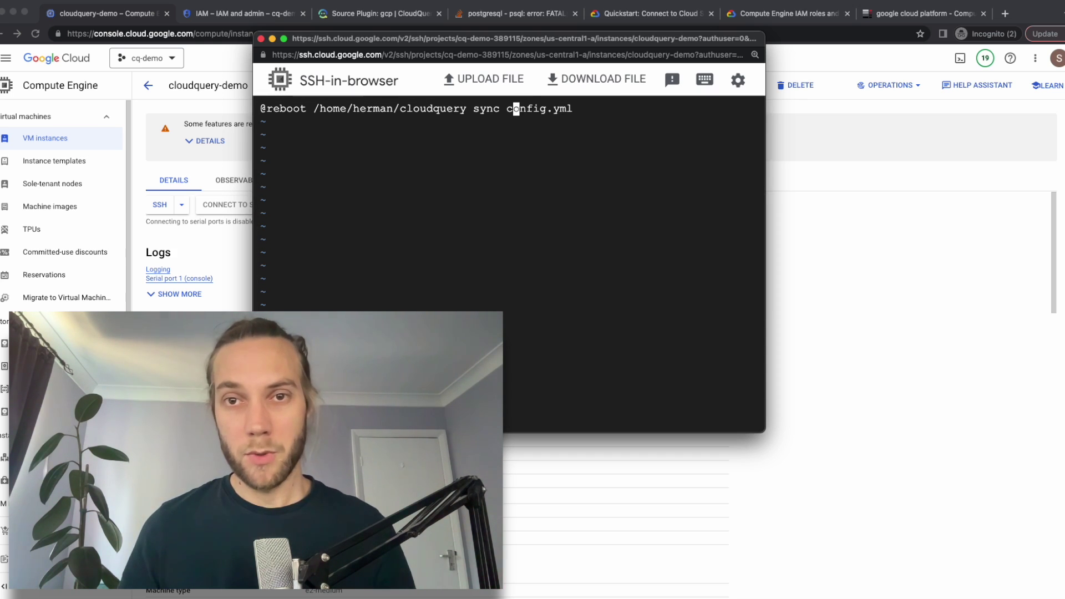
{"action": "key", "text": "Left"}
{"action": "key", "text": "Left"}
{"action": "key", "text": "Left"}
{"action": "key", "text": "Left"}
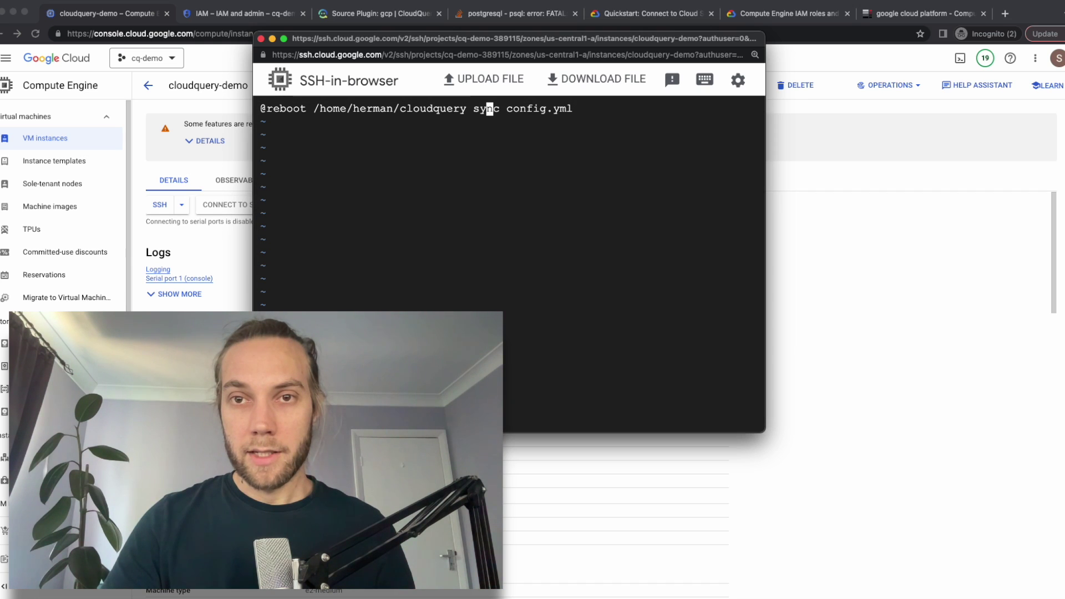
{"action": "key", "text": "Left"}
{"action": "key", "text": "Left"}
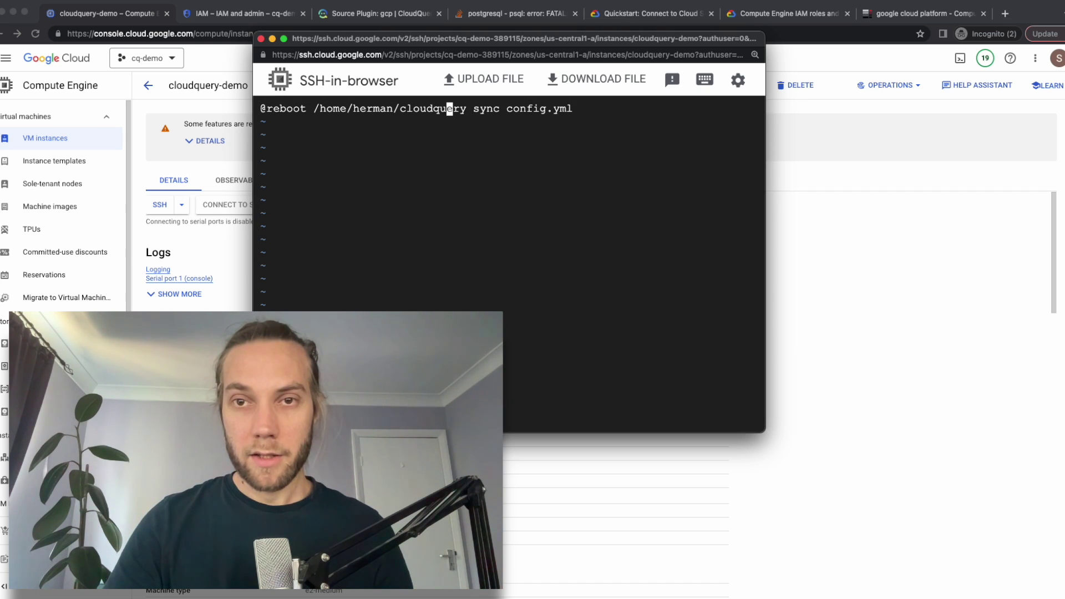
{"action": "type", "text": "e"}
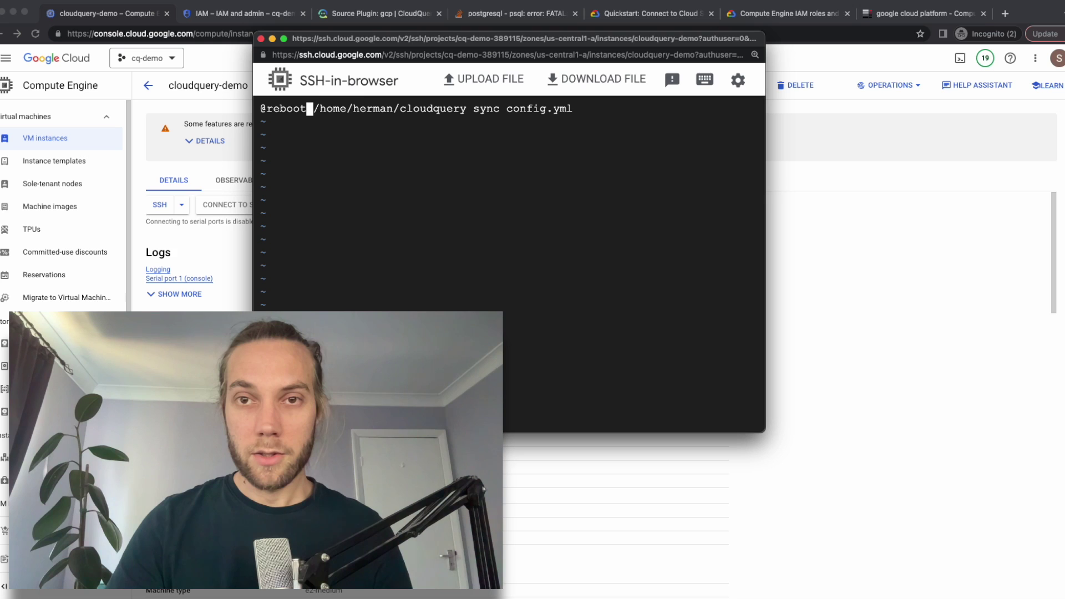
{"action": "key", "text": "Right"}
{"action": "key", "text": "Right"}
{"action": "key", "text": "Right"}
{"action": "type", "text": "cd "}
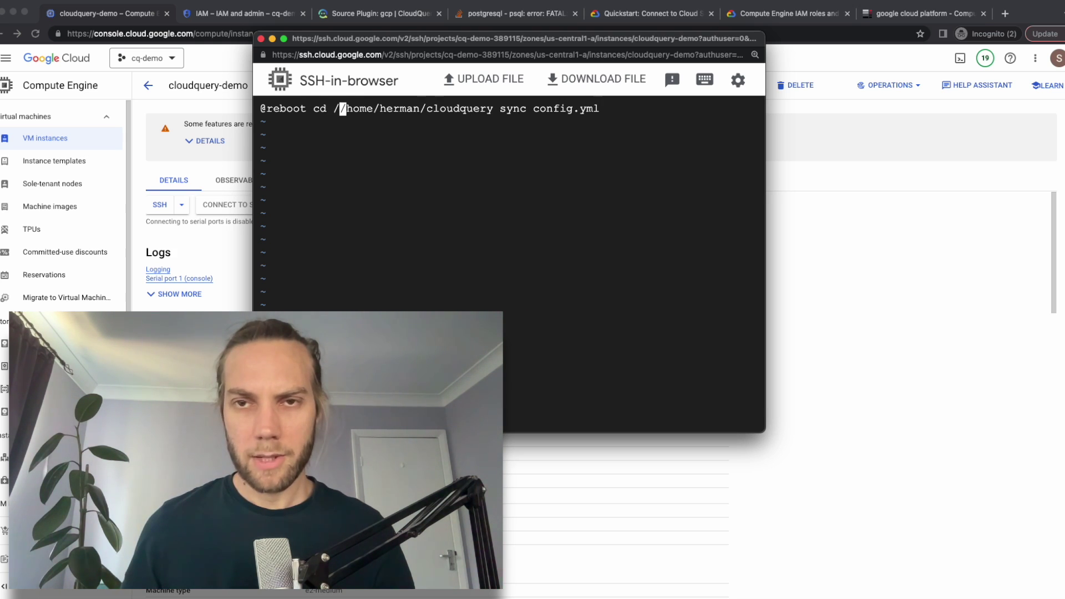
{"action": "type", "text": "/home"}
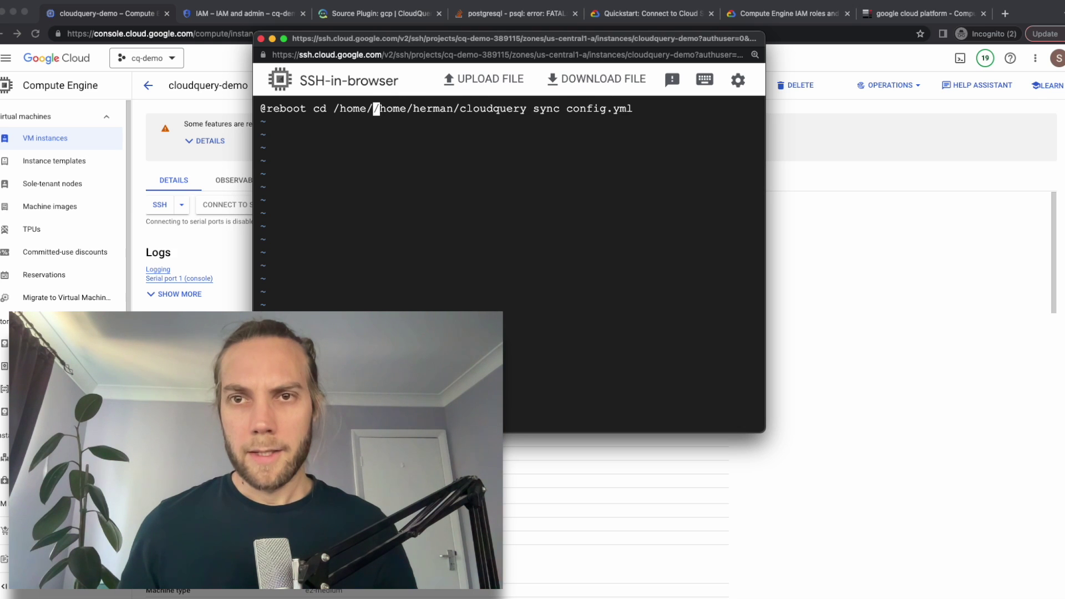
{"action": "type", "text": "/herman &&"}
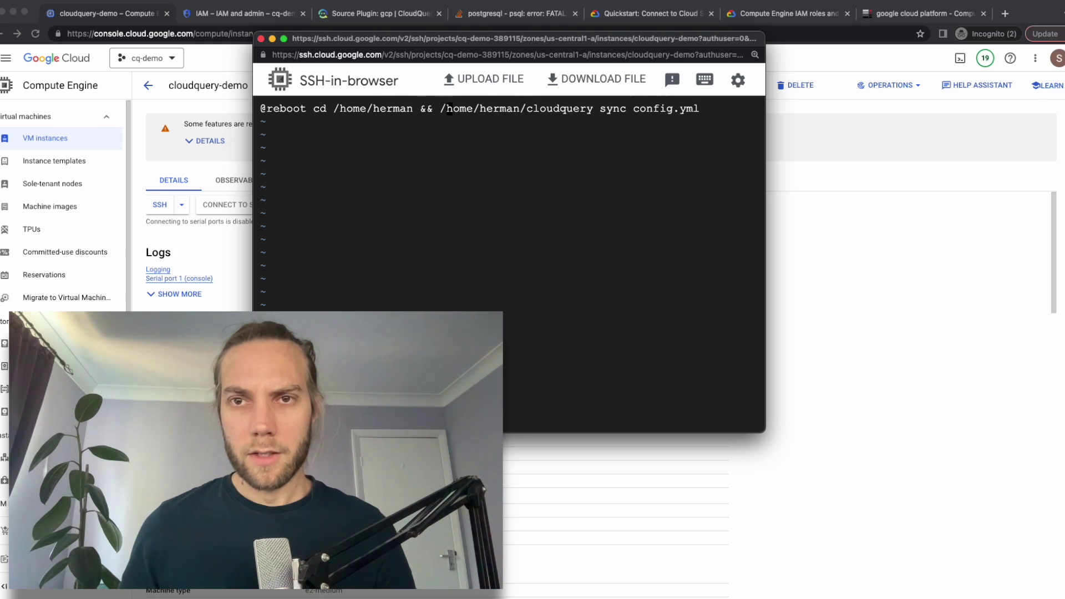
{"action": "key", "text": "Right"}
{"action": "key", "text": "Right"}
{"action": "key", "text": "Right"}
{"action": "key", "text": "Right"}
{"action": "key", "text": "Right"}
{"action": "key", "text": "Right"}
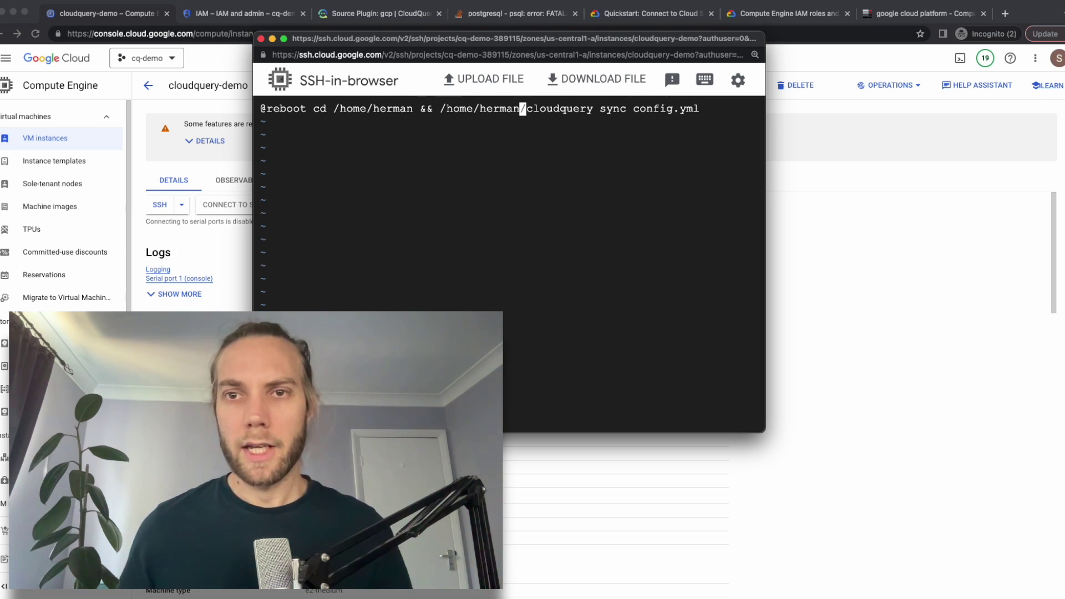
{"action": "key", "text": "x"}
{"action": "key", "text": "BackSpace"}
{"action": "key", "text": "BackSpace"}
{"action": "key", "text": "BackSpace"}
{"action": "key", "text": "BackSpace"}
{"action": "key", "text": "BackSpace"}
{"action": "key", "text": "BackSpace"}
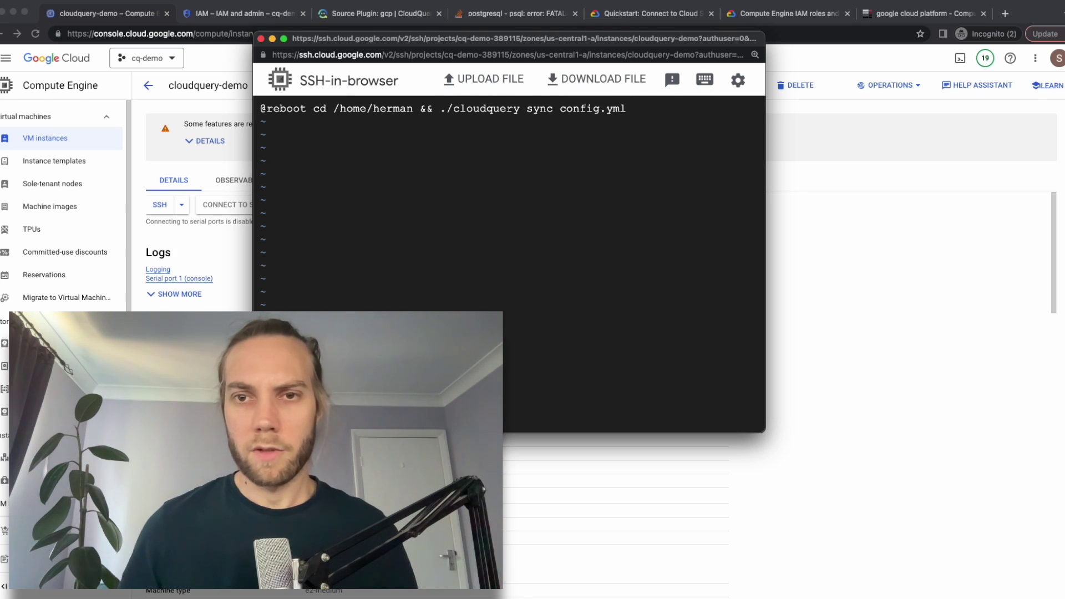
Step: Save the crontab, briefly test-run the copied sync command, and close the SSH window
{"action": "left_click_drag", "start_coordinate": [314, 108], "coordinate": [627, 109]}
{"action": "key", "text": "ctrl+c"}
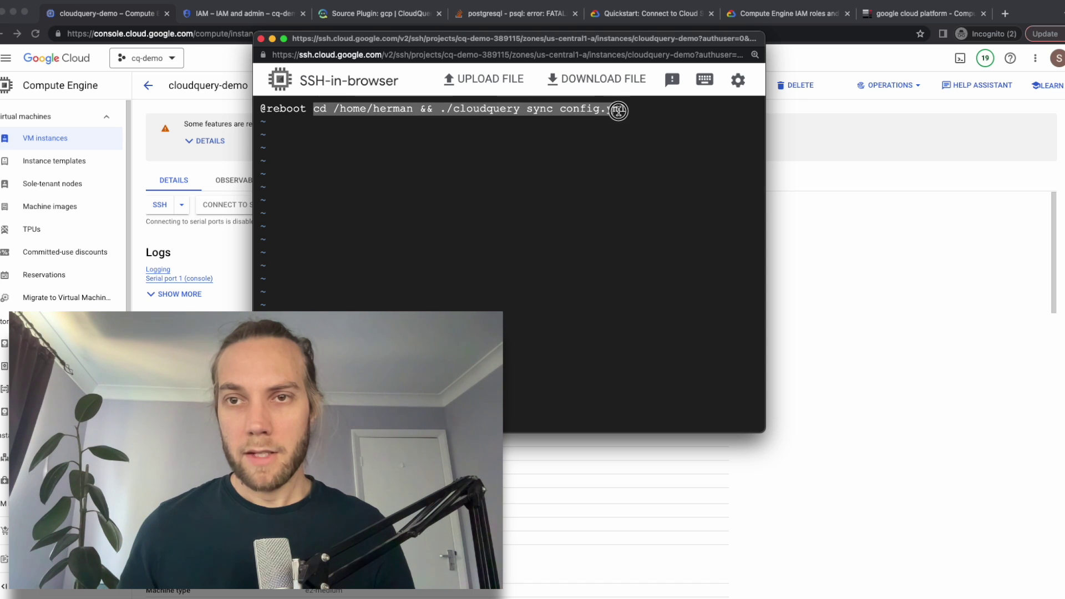
{"action": "type", "text": ":wq"}
{"action": "key", "text": "Return"}
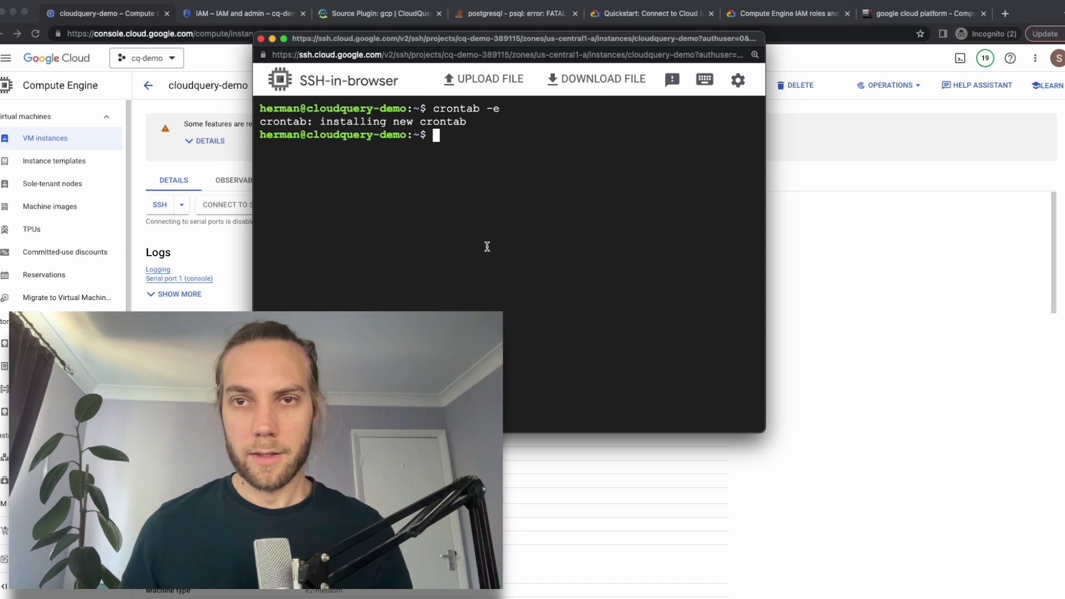
{"action": "key", "text": "ctrl+v"}
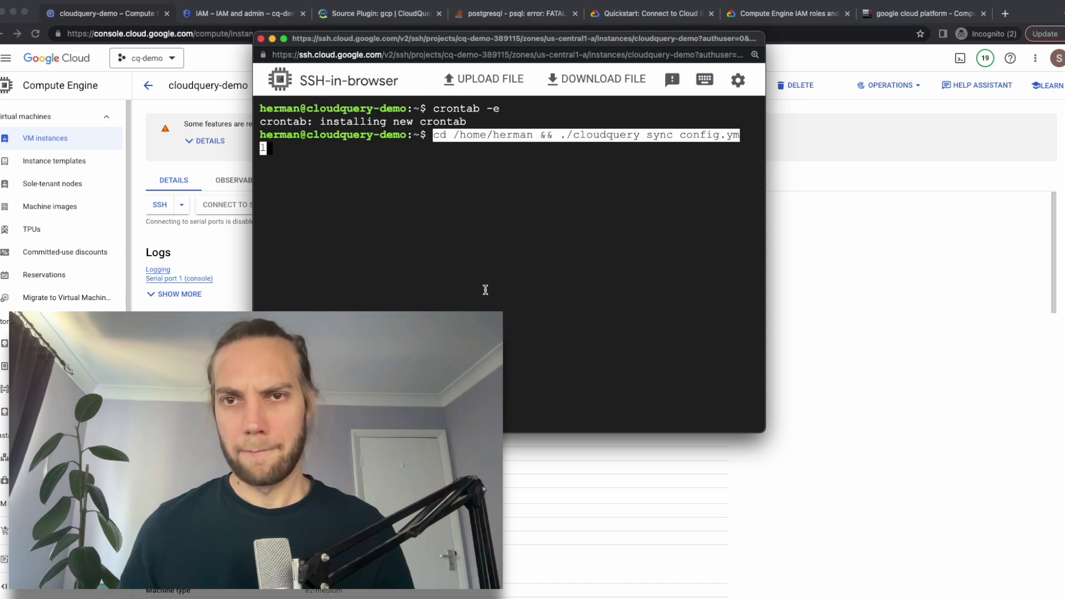
{"action": "key", "text": "Return"}
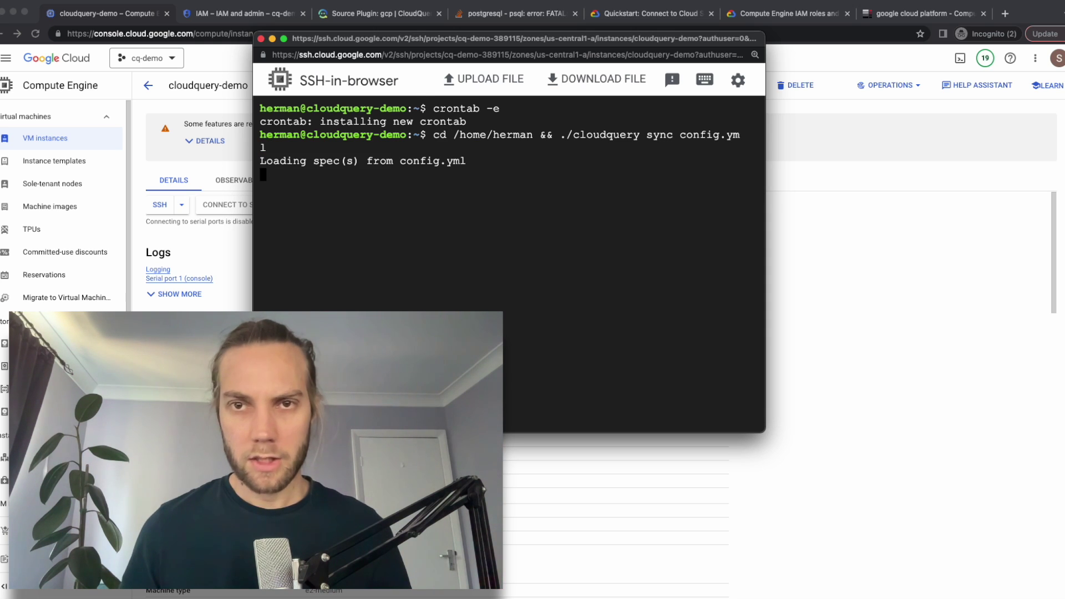
{"action": "key", "text": "ctrl+c"}
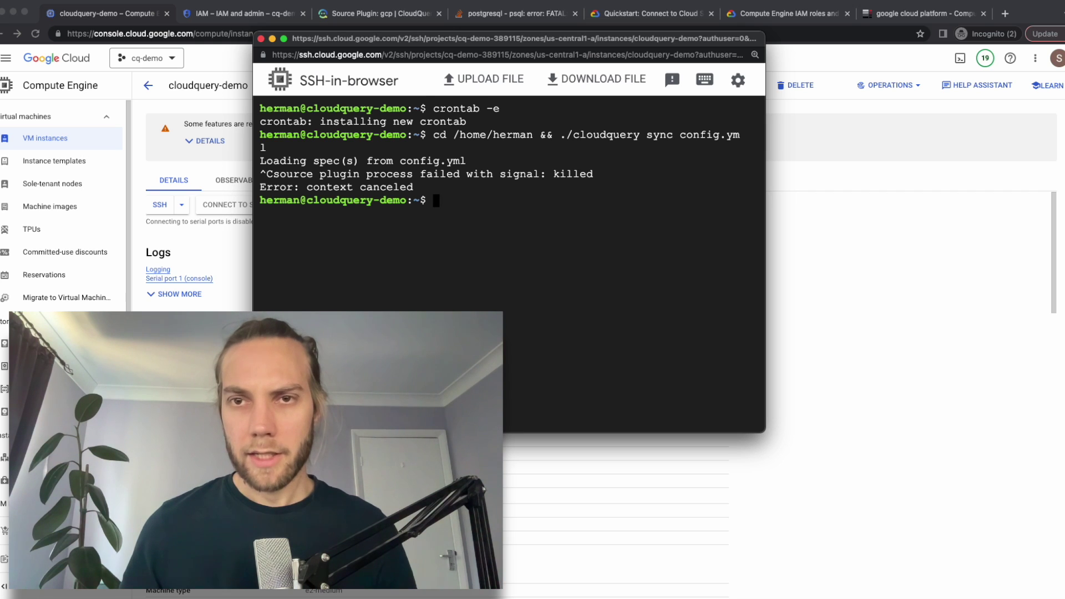
{"action": "key", "text": "super+w"}
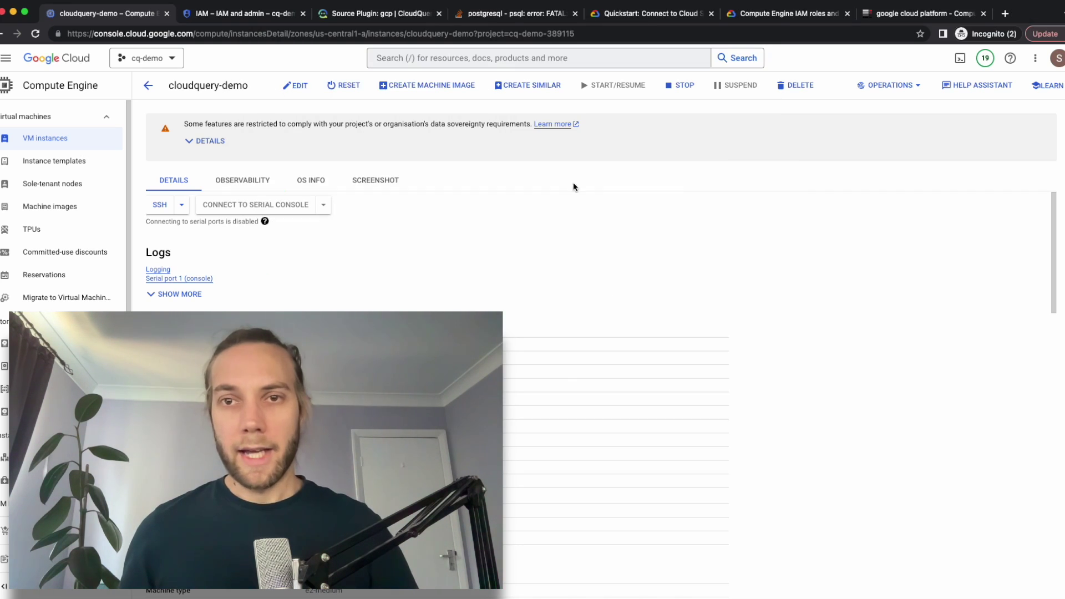
Step: Stop the cloudquery-demo instance and confirm the stop
{"action": "left_click", "coordinate": [672, 88]}
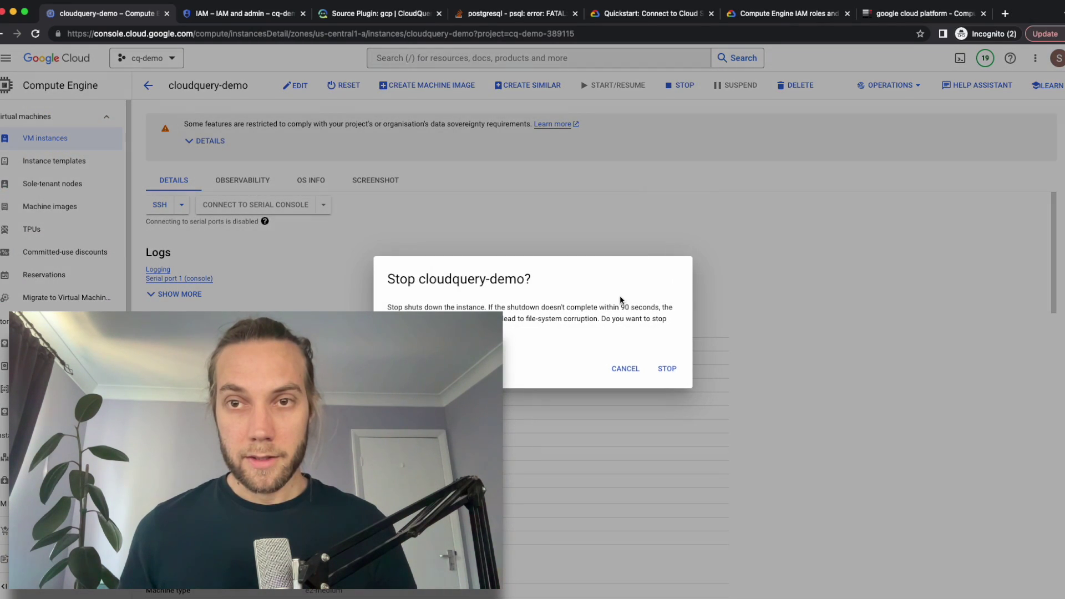
{"action": "left_click", "coordinate": [666, 367]}
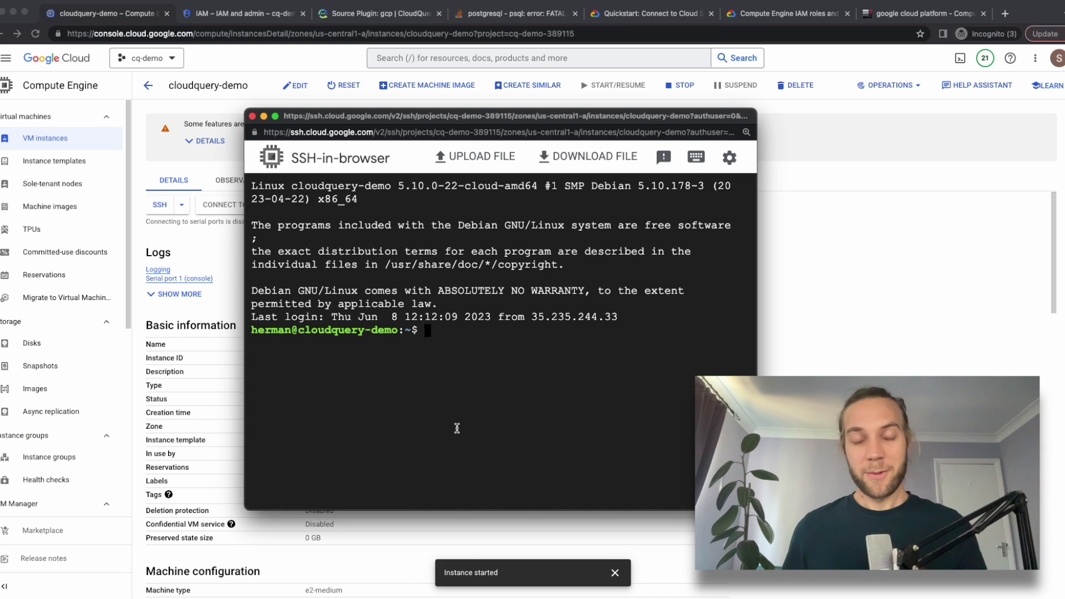
{"action": "type", "text": "ps -ef"}
Step: Find the running cloudquery sync process with ps -ef, then tail -f cloudquery.log
{"action": "key", "text": "Return"}
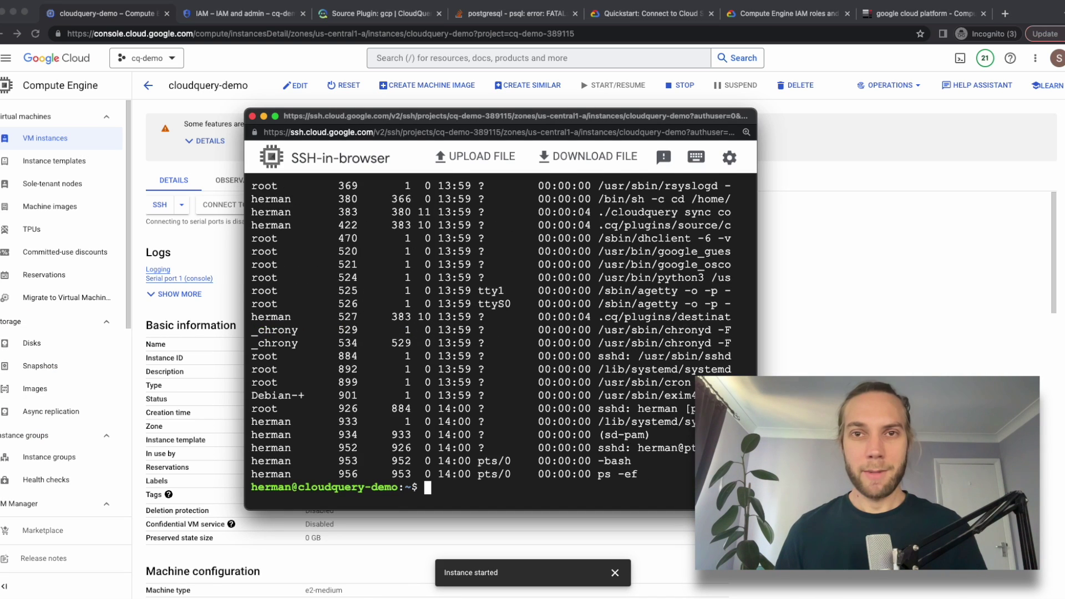
{"action": "scroll", "coordinate": [474, 383], "scroll_direction": "up", "scroll_amount": 1}
{"action": "scroll", "coordinate": [483, 375], "scroll_direction": "up", "scroll_amount": 2}
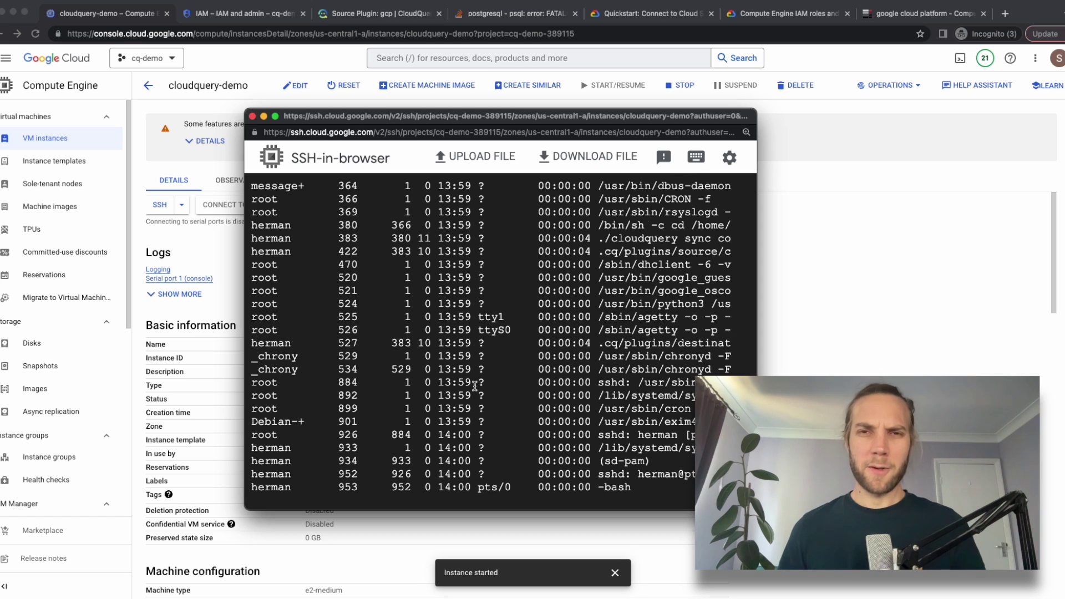
{"action": "scroll", "coordinate": [491, 366], "scroll_direction": "up", "scroll_amount": 1}
{"action": "left_click_drag", "start_coordinate": [600, 252], "coordinate": [730, 250]}
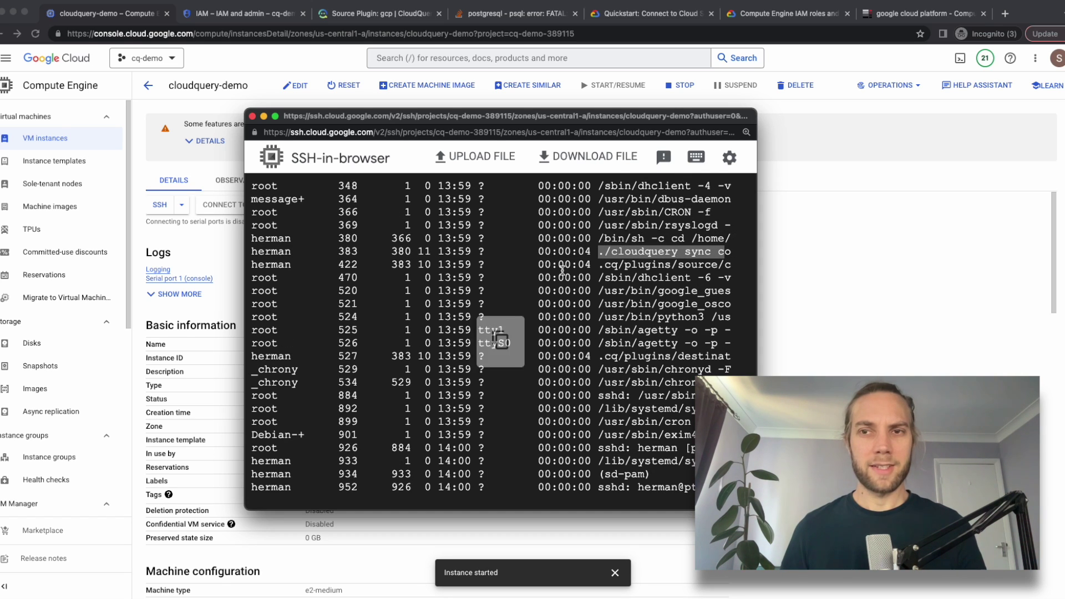
{"action": "scroll", "coordinate": [582, 333], "scroll_direction": "down", "scroll_amount": 4}
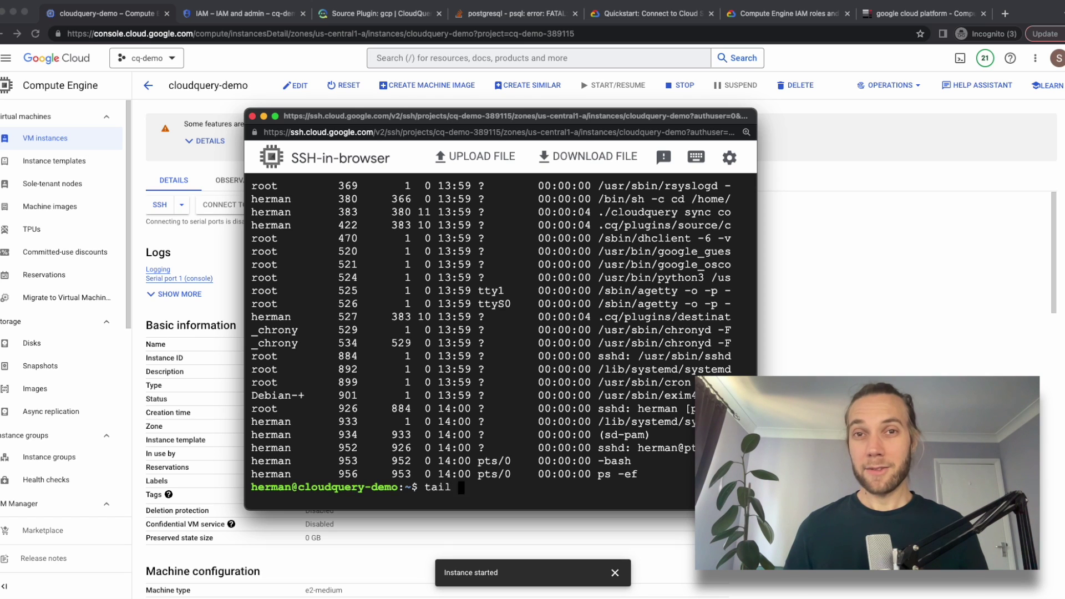
{"action": "type", "text": "f "}
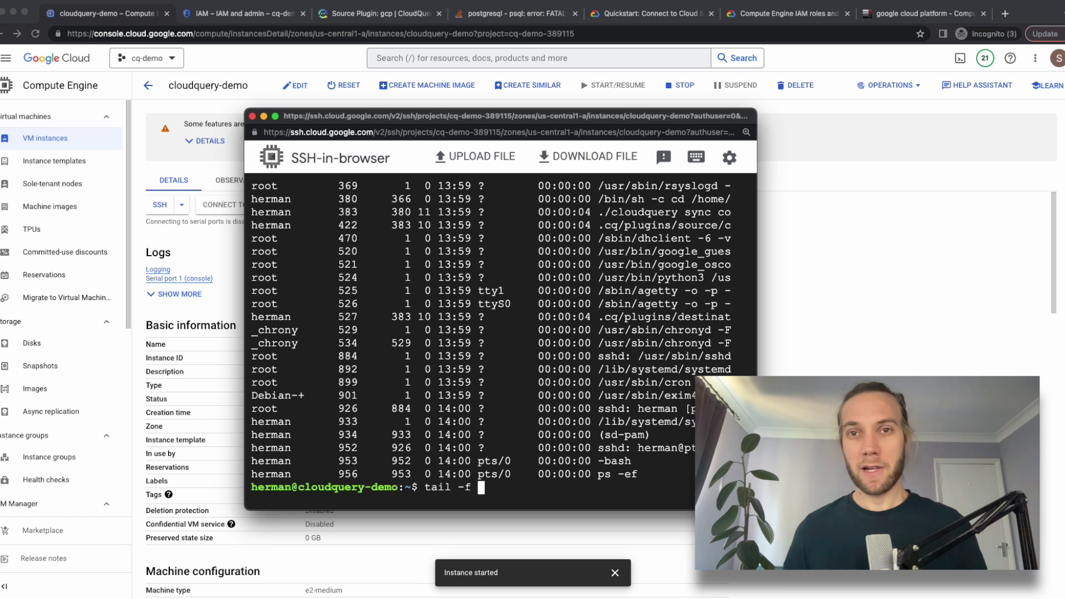
{"action": "type", "text": "clo"}
{"action": "key", "text": "Tab"}
{"action": "type", "text": "log"}
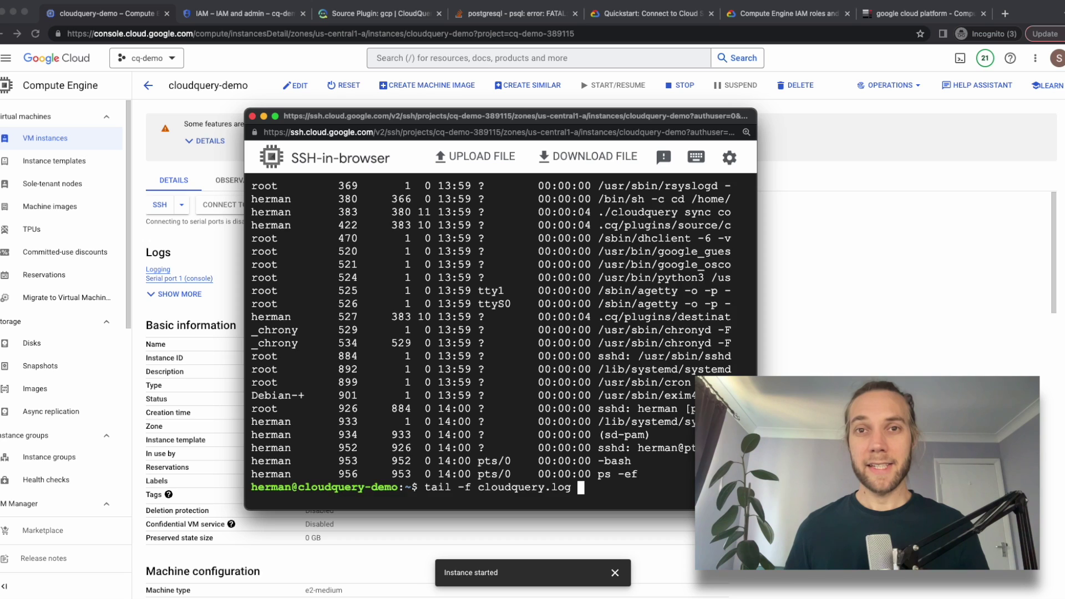
{"action": "key", "text": "Return"}
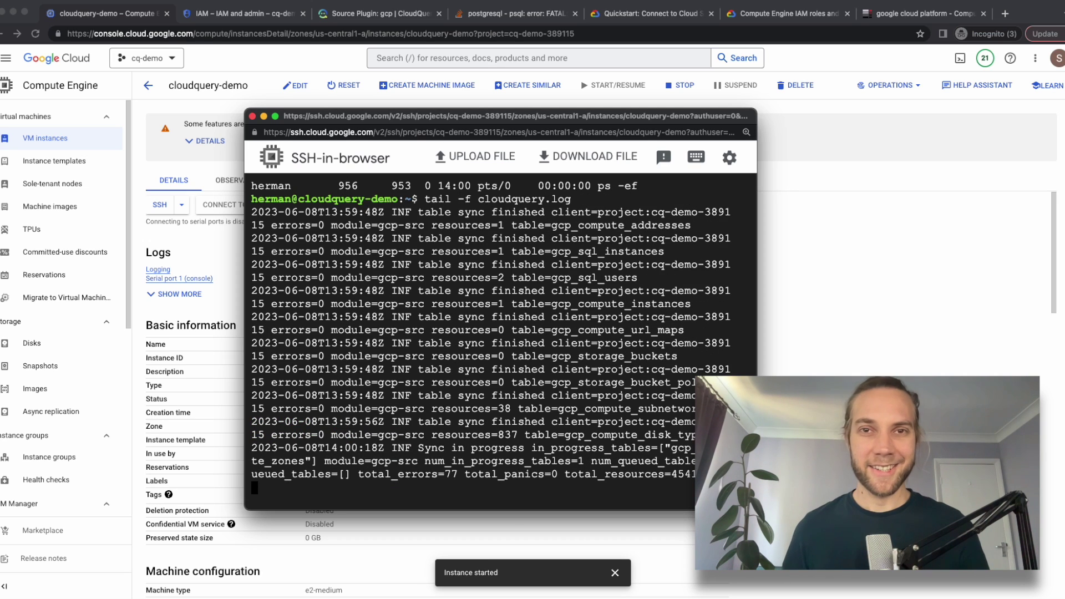